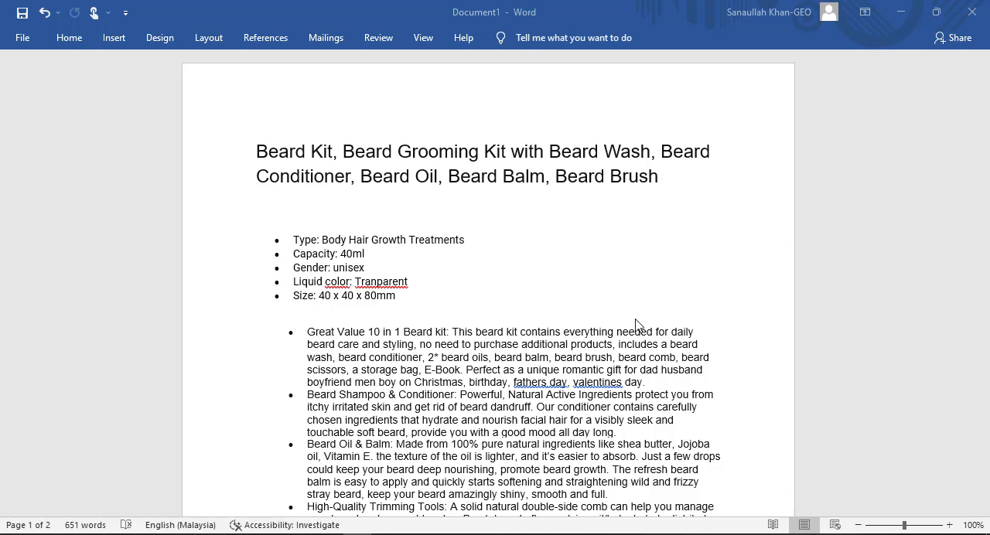
Step: Review the prepared beard kit text in the Word document, covering its title, specifications, feature bullets and description
scroll(635, 325, "down", 1)
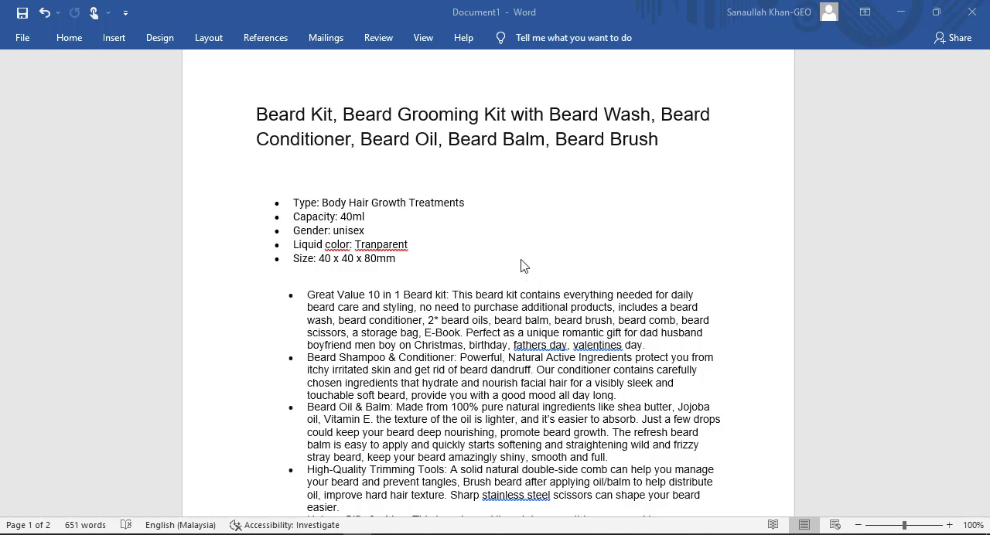
scroll(523, 266, "down", 1)
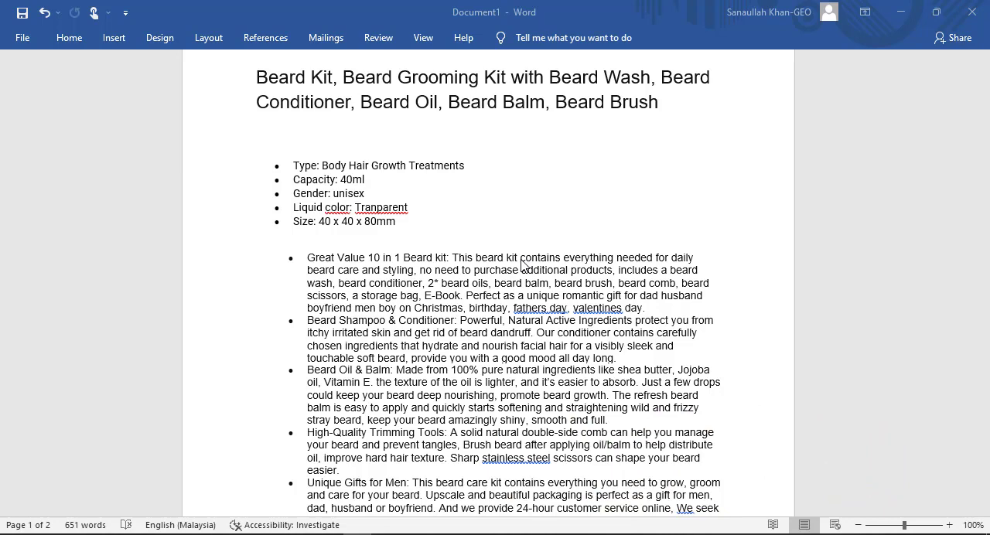
scroll(433, 259, "down", 5)
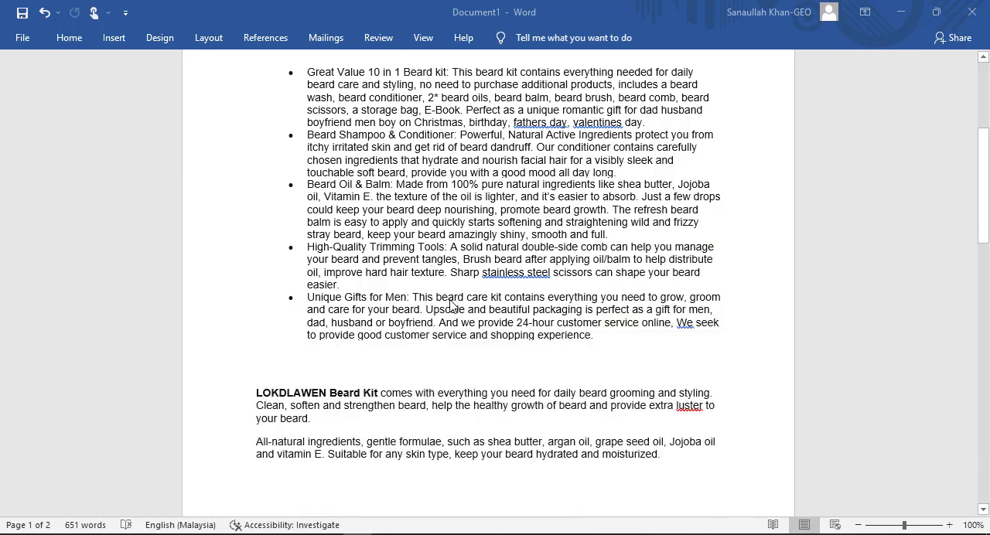
scroll(513, 398, "down", 8)
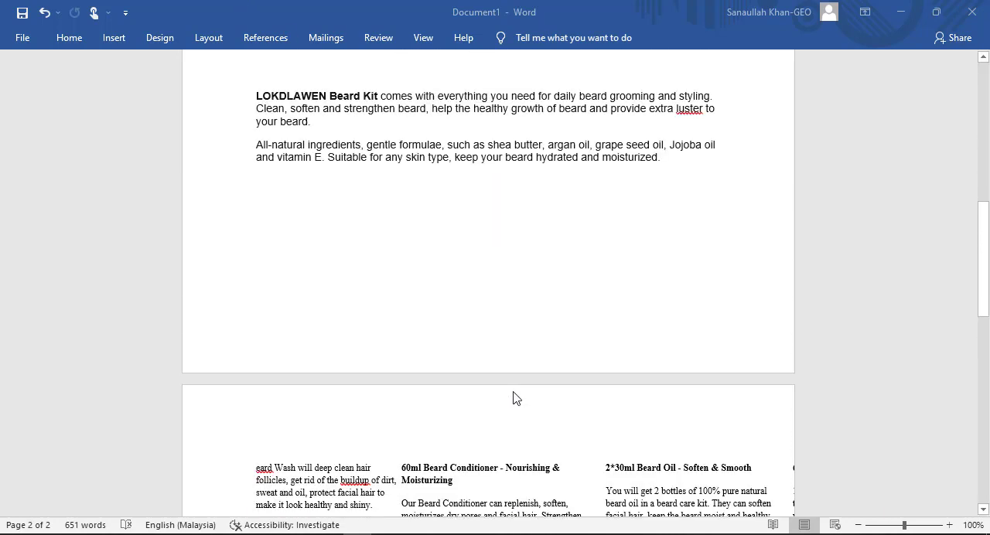
scroll(516, 398, "up", 12)
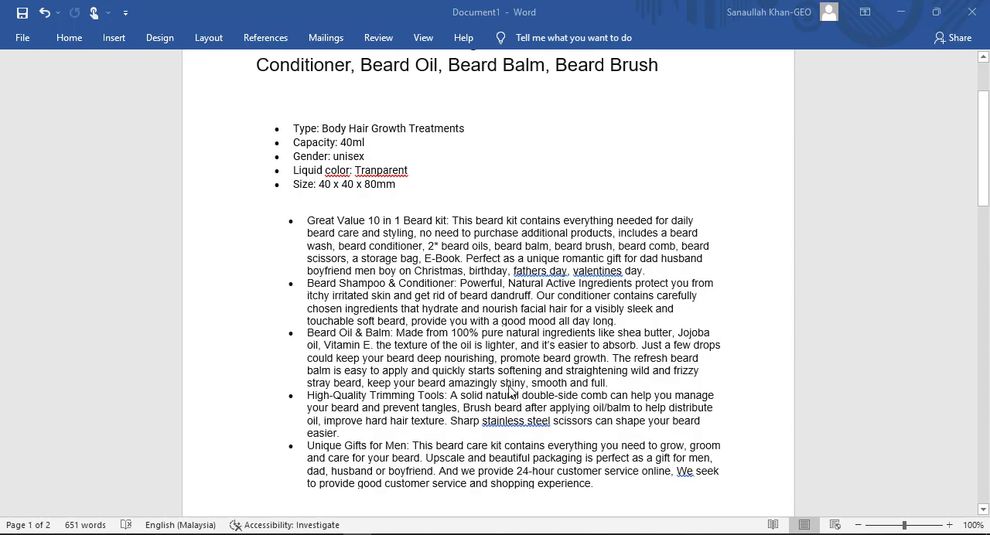
scroll(463, 350, "up", 2)
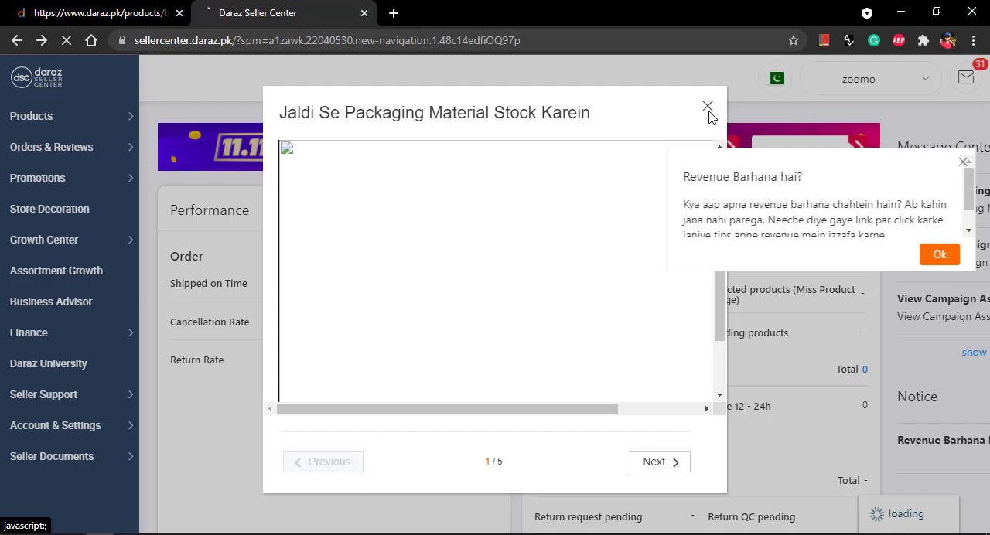
left_click(709, 109)
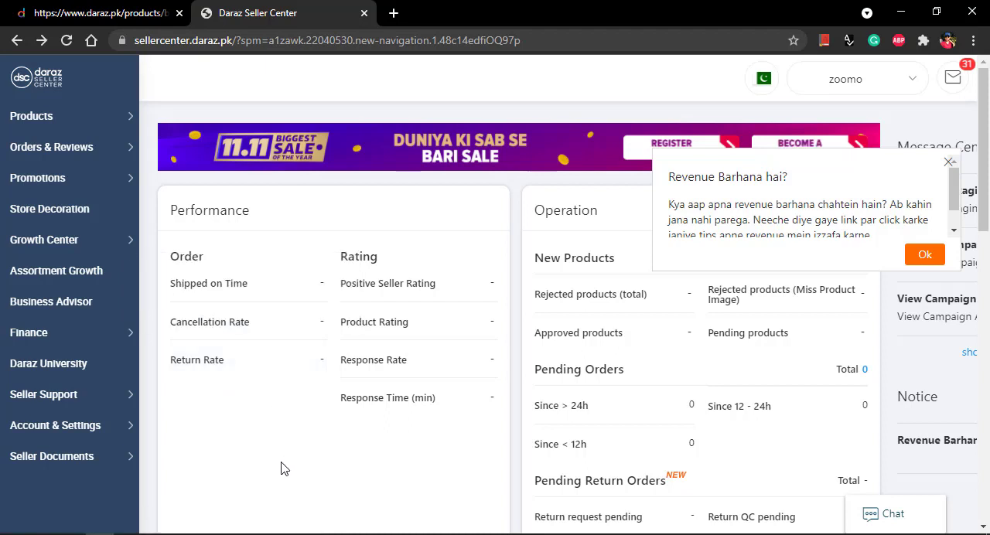
scroll(281, 457, "down", 1)
scroll(280, 457, "up", 1)
left_click(213, 534)
scroll(457, 317, "up", 2)
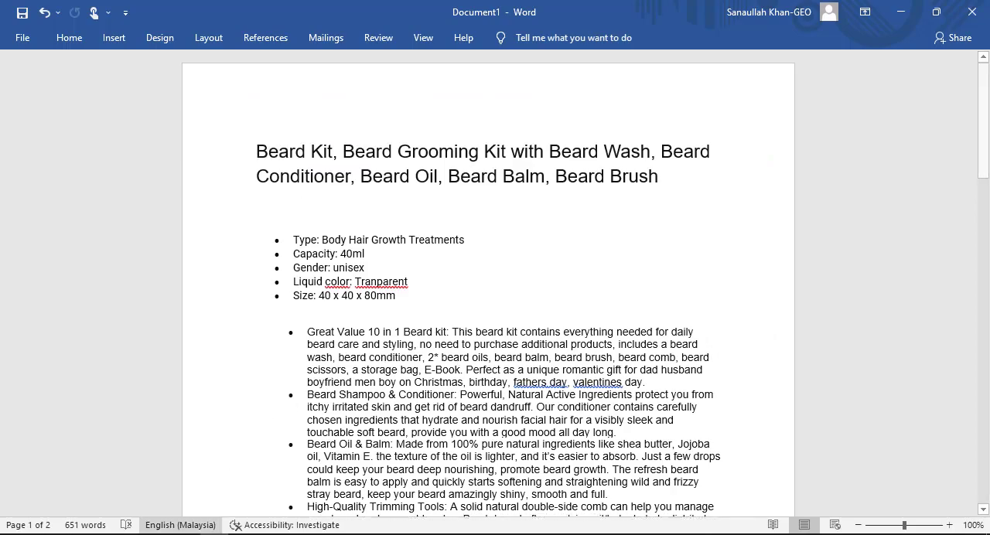
Step: Switch to Daraz Seller Center in the browser, dismiss the revenue notice and open the page for adding a product
left_click(101, 534)
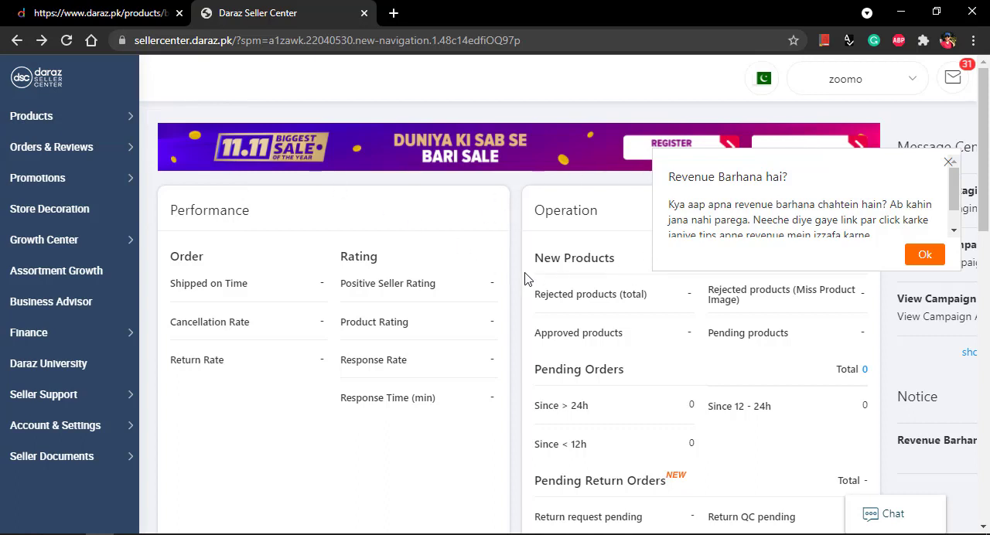
left_click(949, 163)
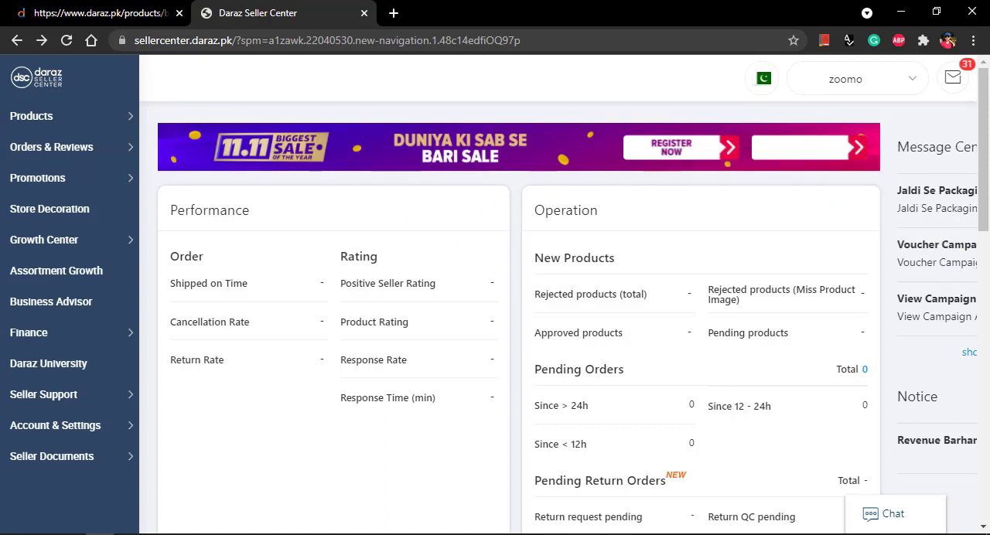
left_click(35, 117)
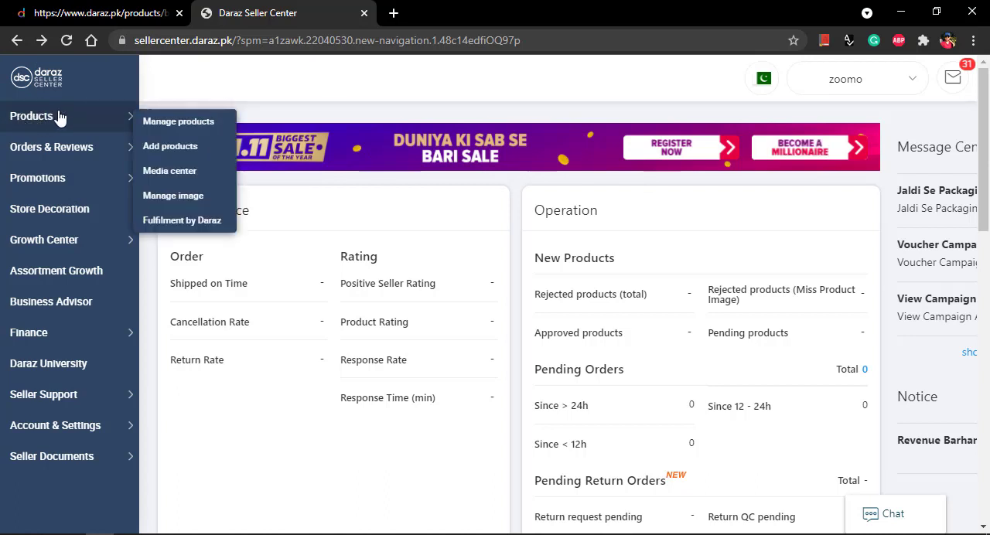
left_click(190, 155)
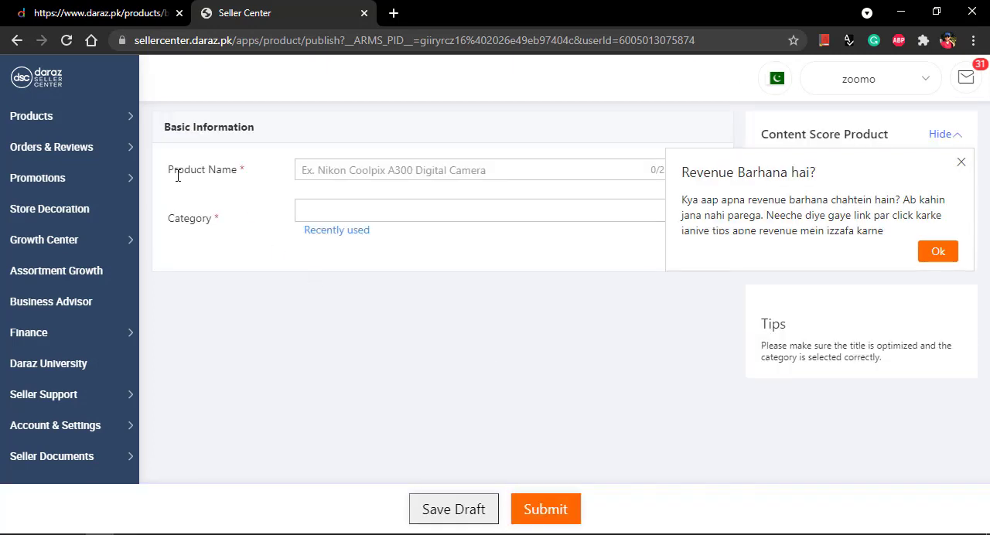
Step: Copy the full beard kit title from the Word document into the new listing's Product Name in Daraz Seller Center
left_click(327, 172)
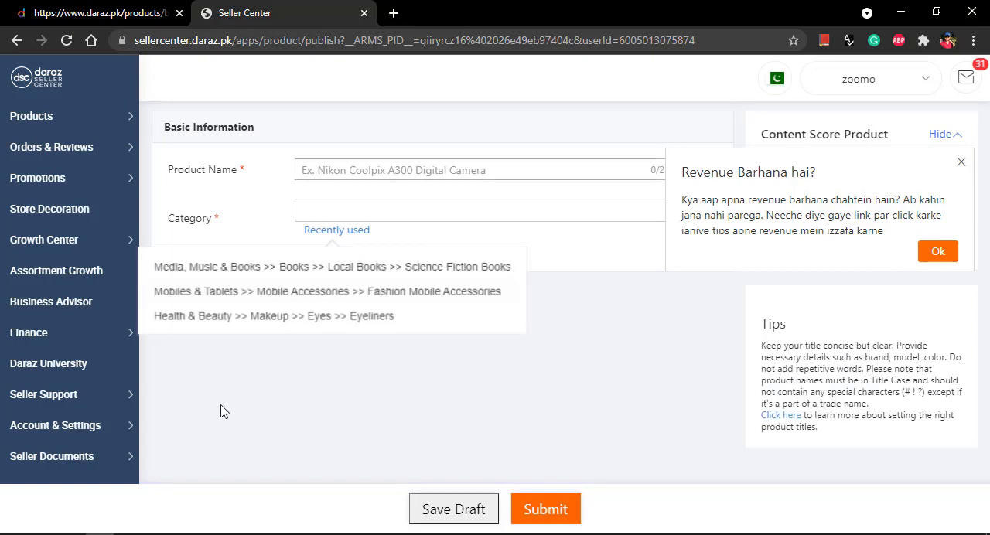
key("alt+Tab")
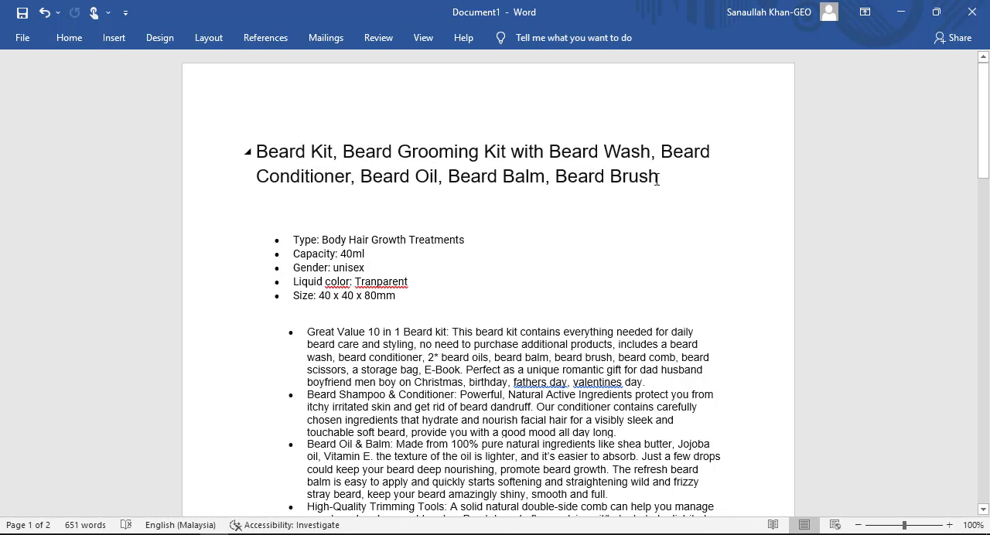
triple_click(581, 153)
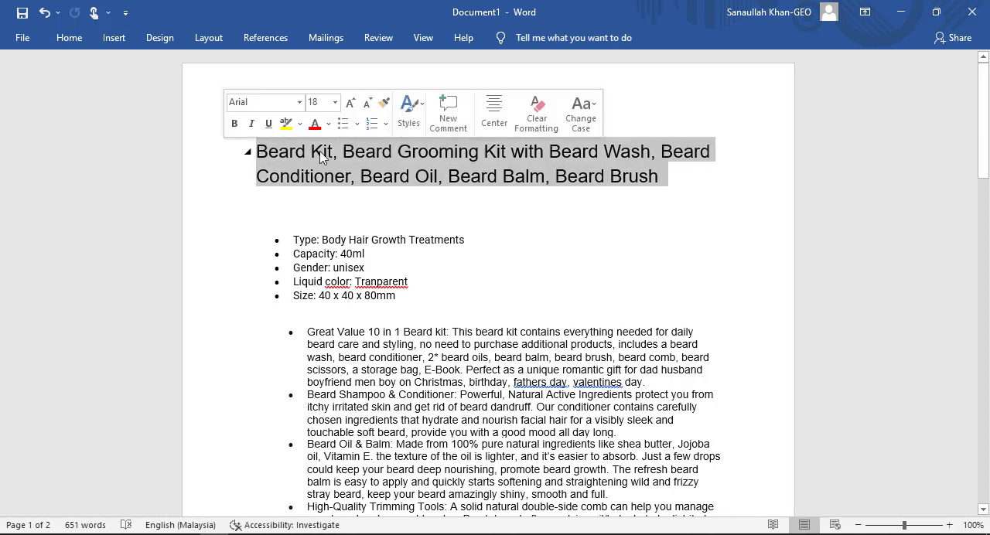
right_click(355, 163)
left_click(404, 187)
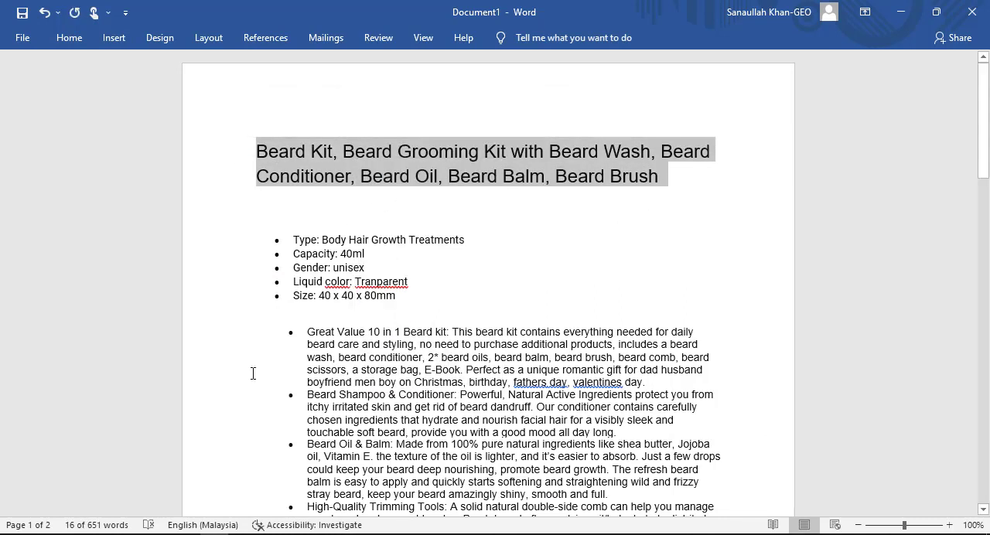
key("alt+Tab")
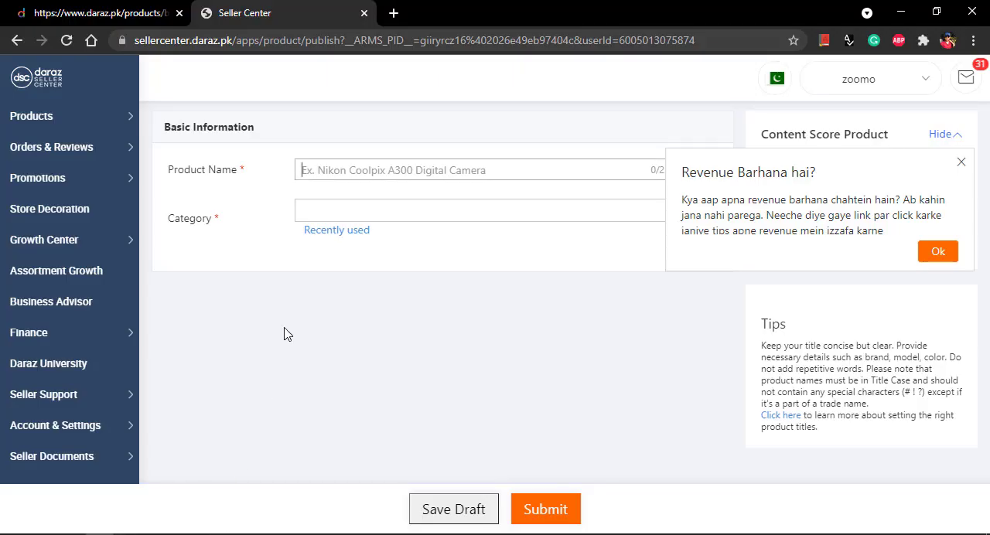
left_click(352, 164)
key("ctrl+v")
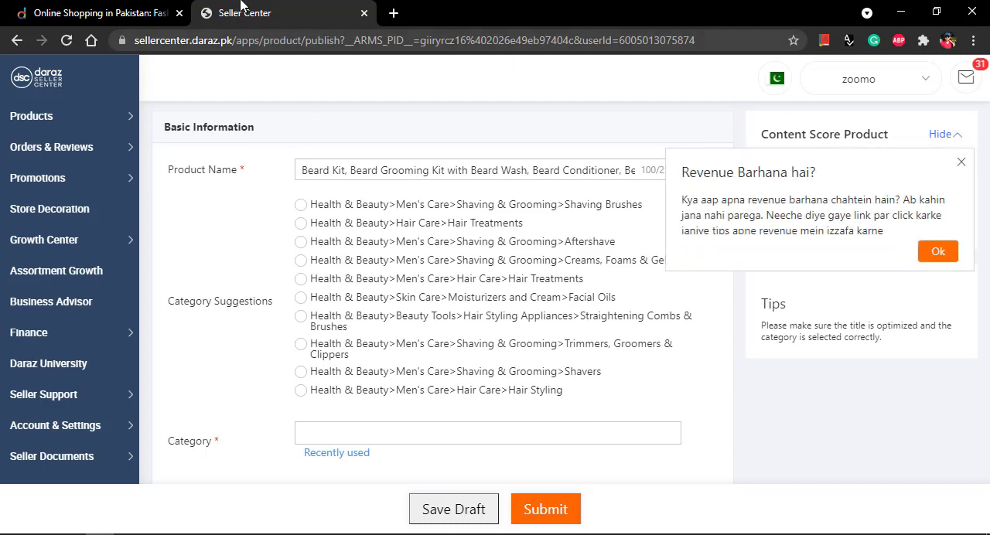
Step: Check the category of a beard oil listing on the Daraz store and assign Health & Beauty > Men's Care > Shaving & Grooming > Creams, Foams & Gels
left_click(128, 13)
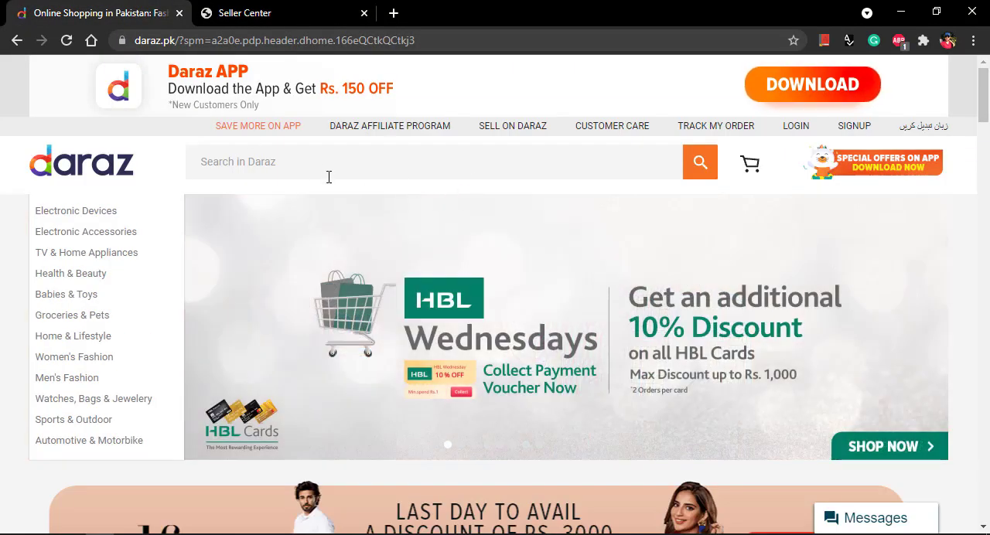
left_click(320, 162)
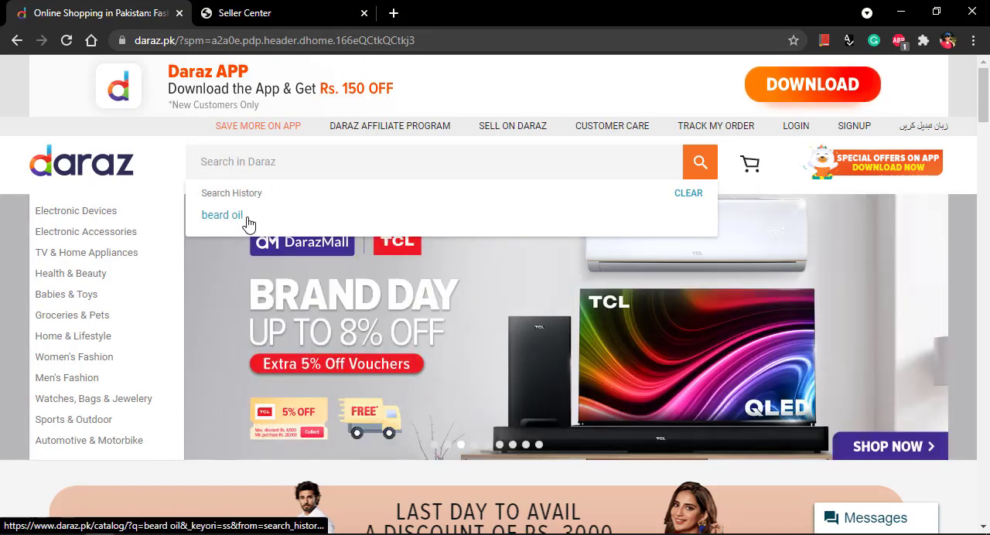
left_click(250, 220)
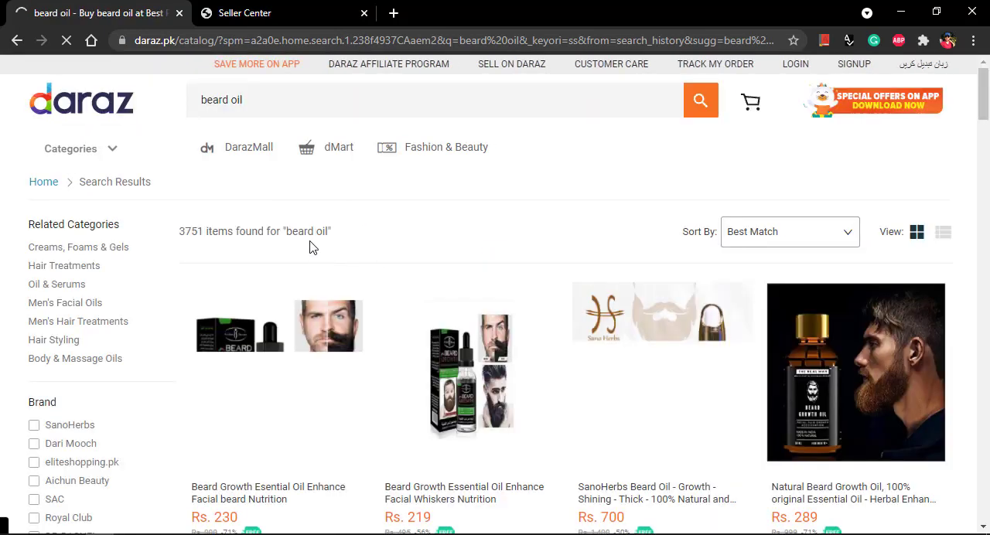
left_click(311, 394)
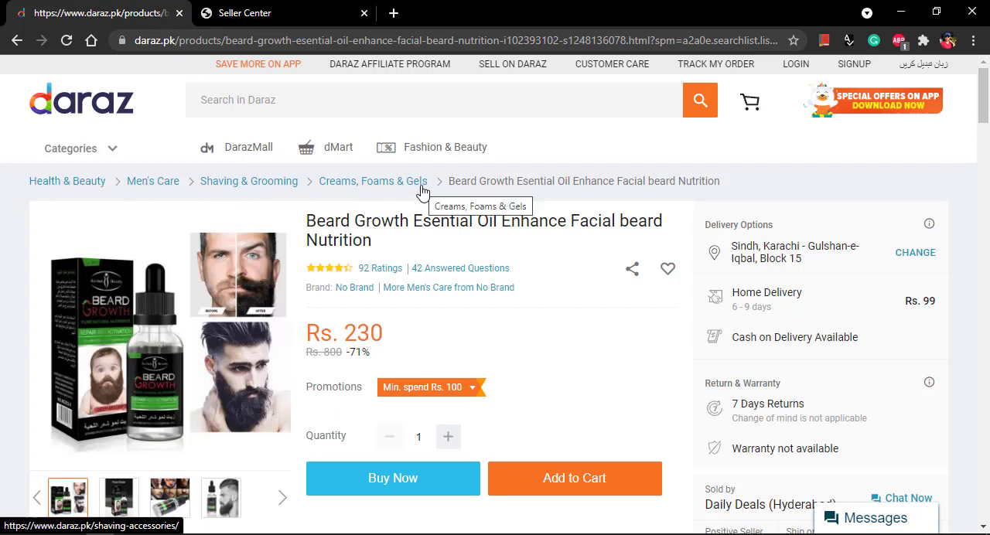
left_click(260, 13)
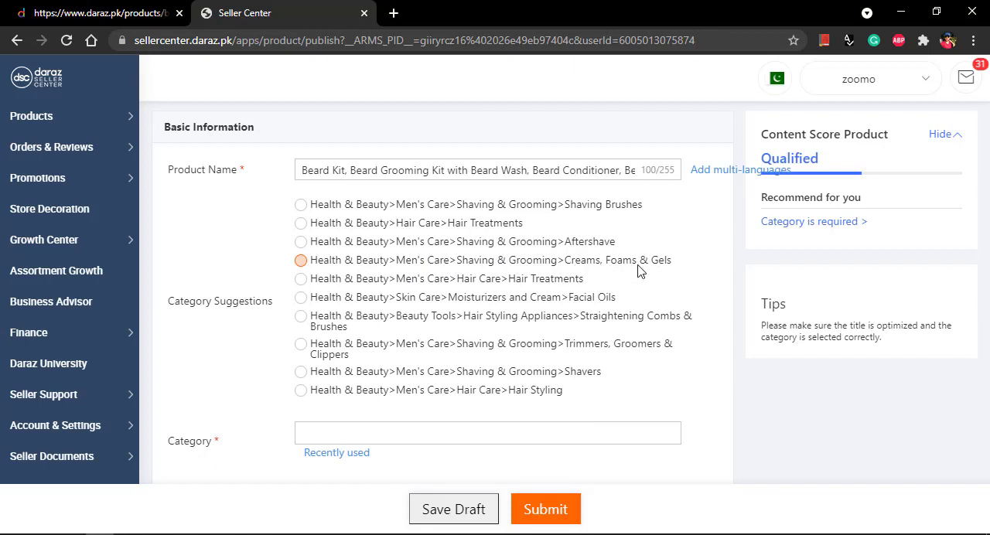
left_click(302, 261)
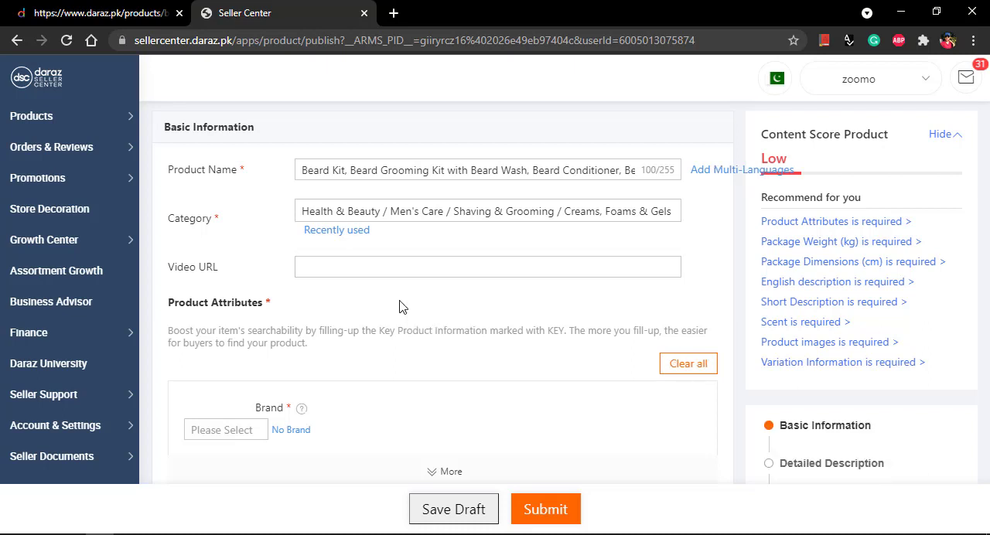
Step: Set the product's brand to zoomo in the Product Attributes and dismiss the revenue notice
scroll(539, 285, "down", 1)
key("ctrl+minus")
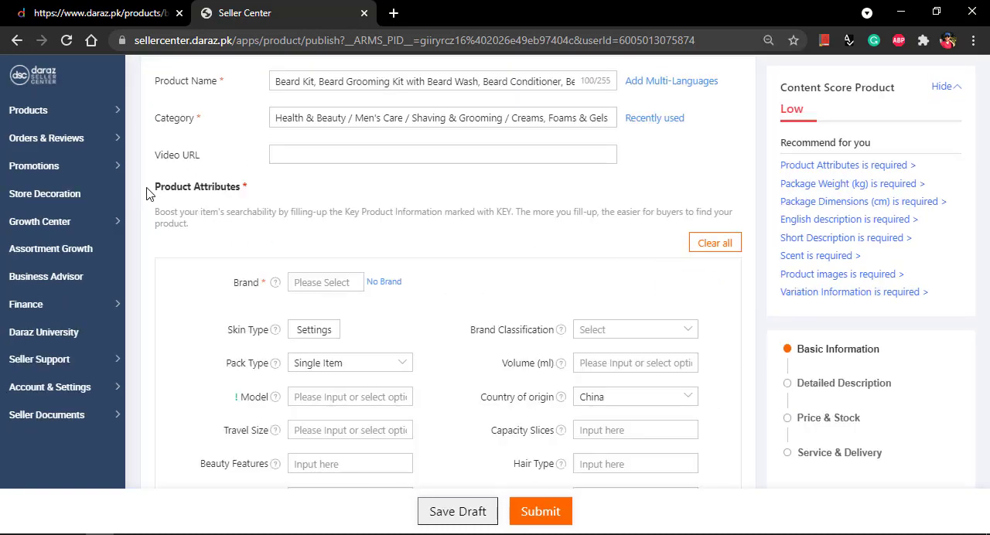
triple_click(180, 191)
scroll(441, 287, "down", 1)
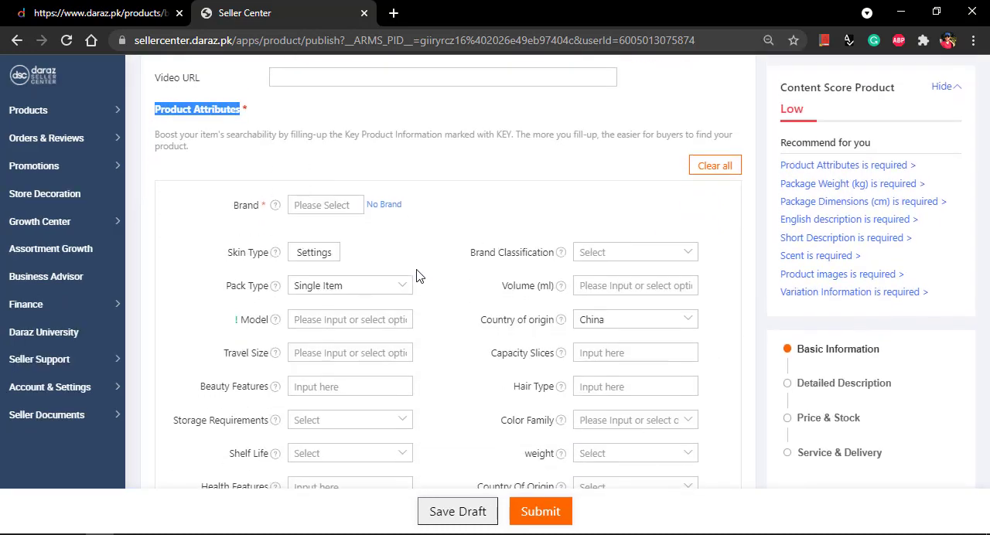
left_click(316, 204)
type("ZP")
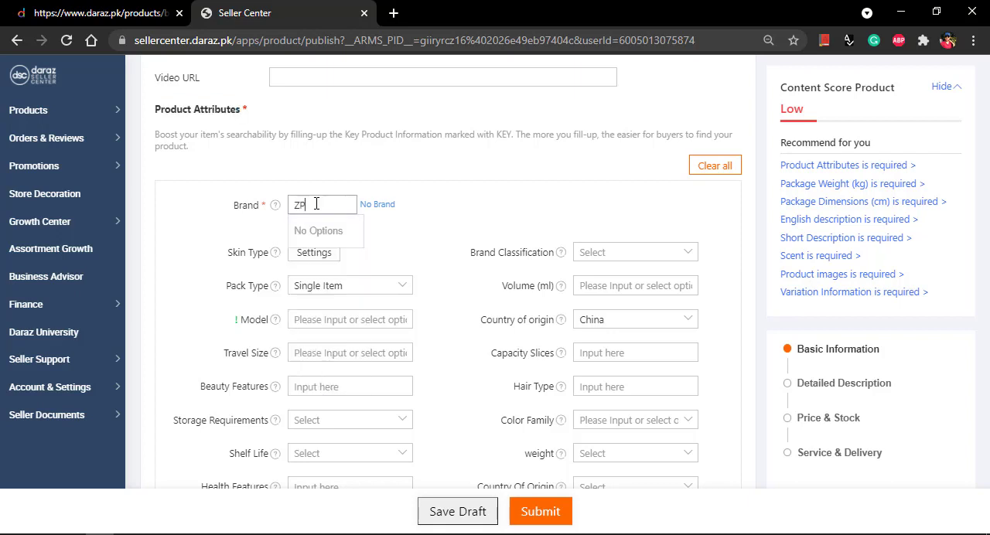
key("BackSpace")
type("C")
type("OMO")
left_click(317, 231)
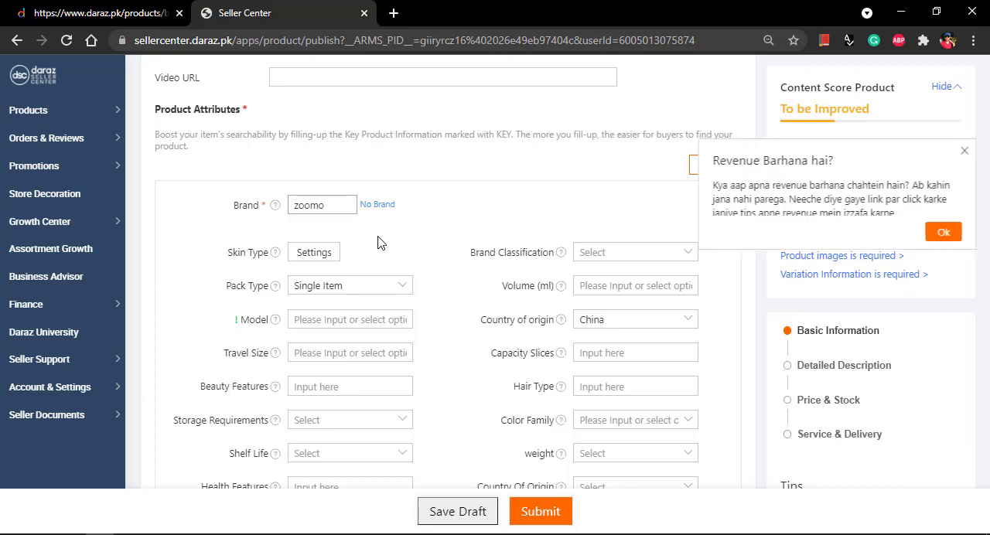
left_click(965, 151)
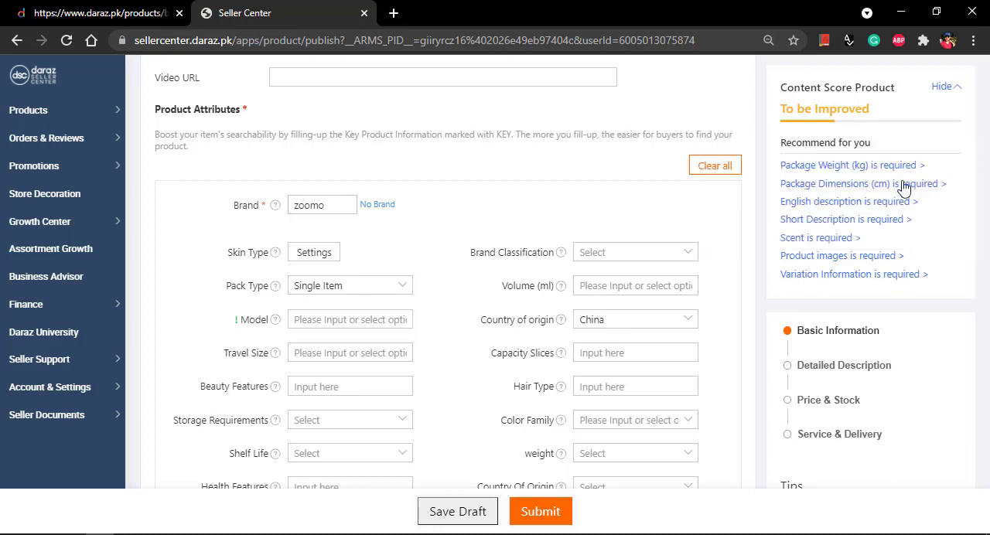
Step: Set the Skin Type attribute to All Skin Types
scroll(513, 199, "down", 1)
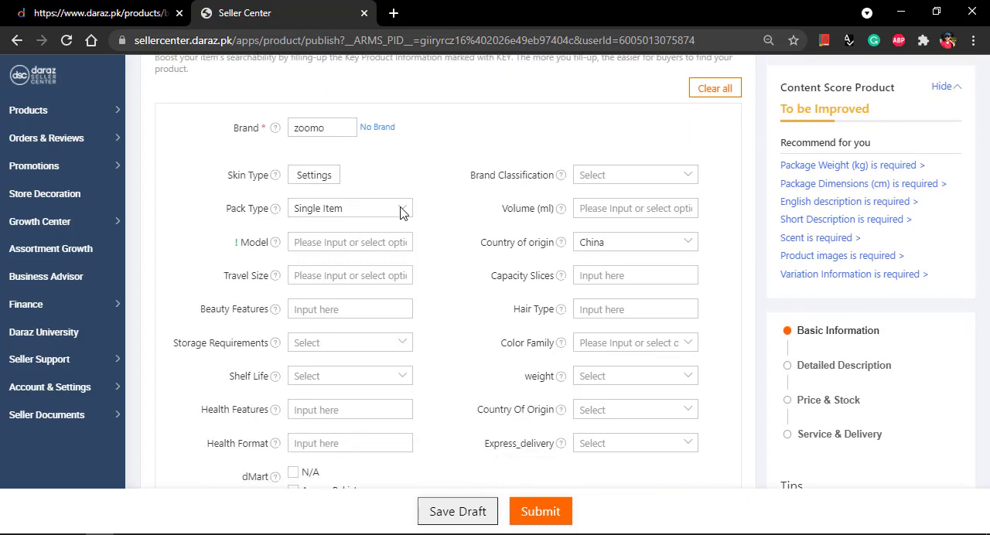
left_click(322, 181)
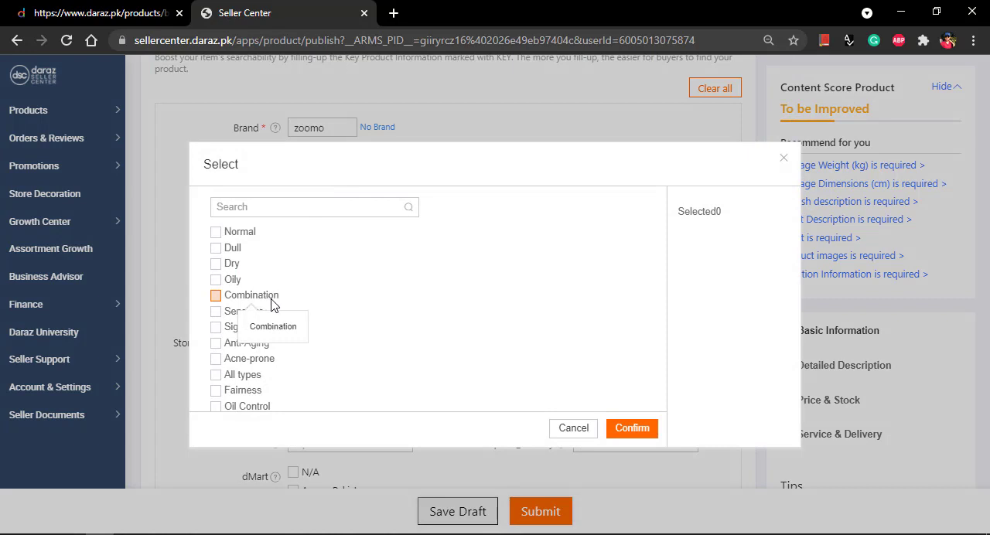
scroll(272, 305, "down", 4)
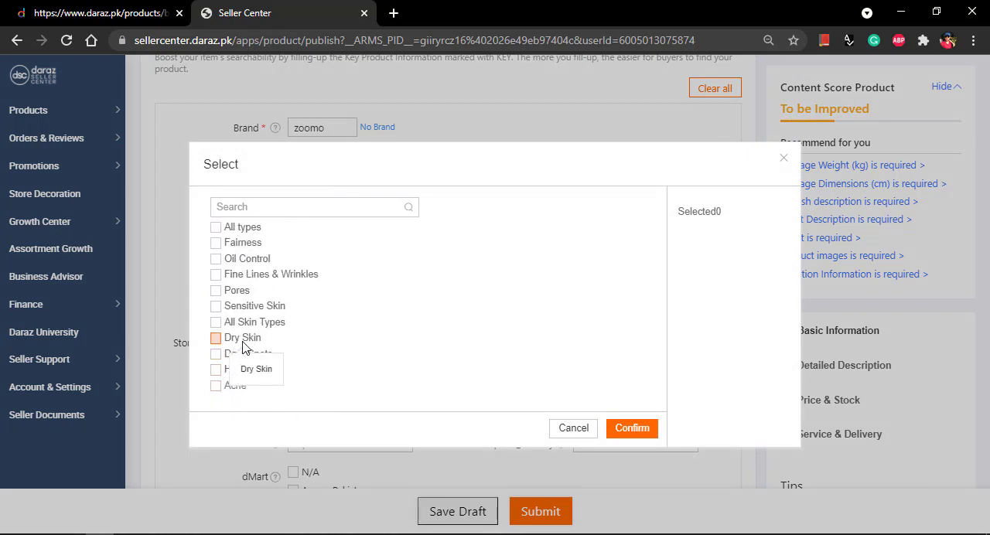
scroll(242, 347, "up", 2)
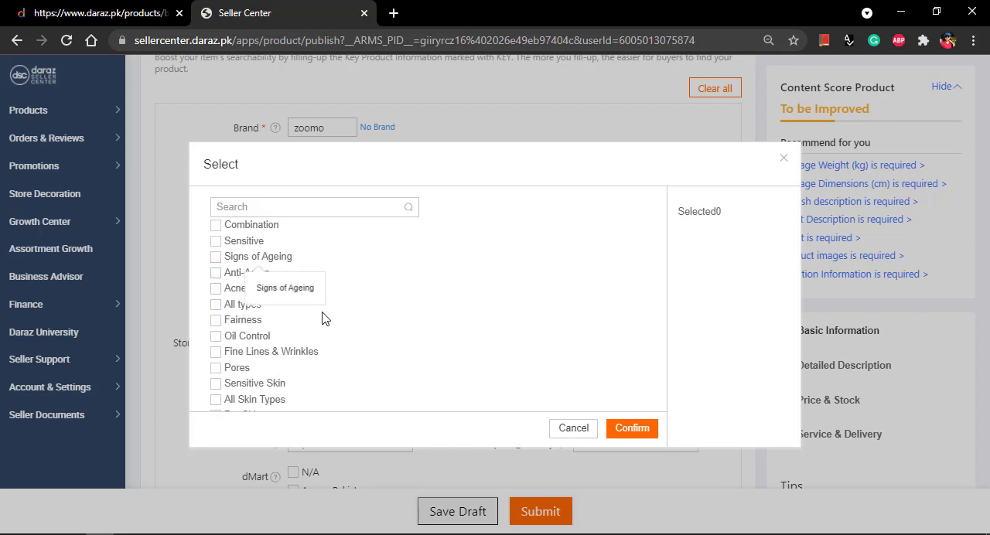
scroll(304, 332, "down", 2)
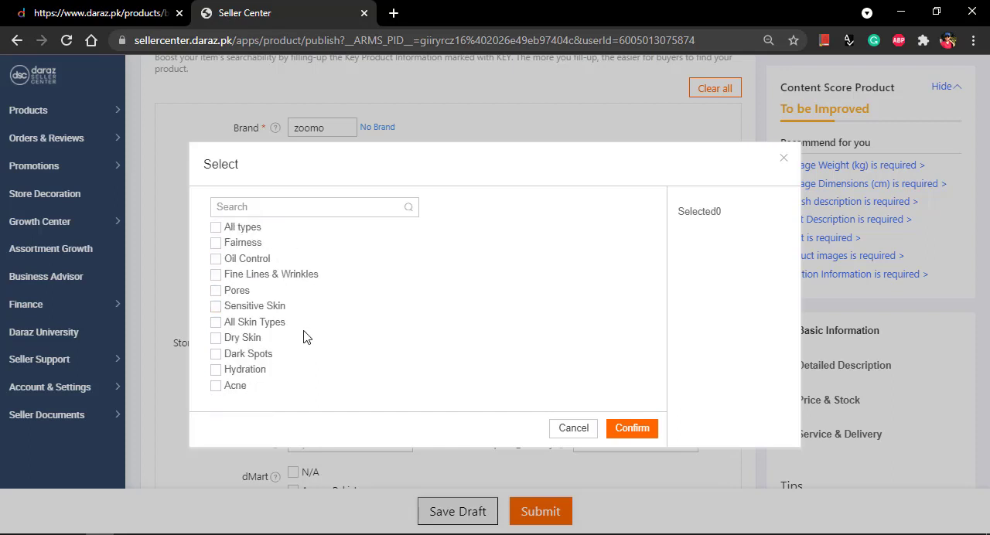
left_click(216, 323)
left_click(636, 431)
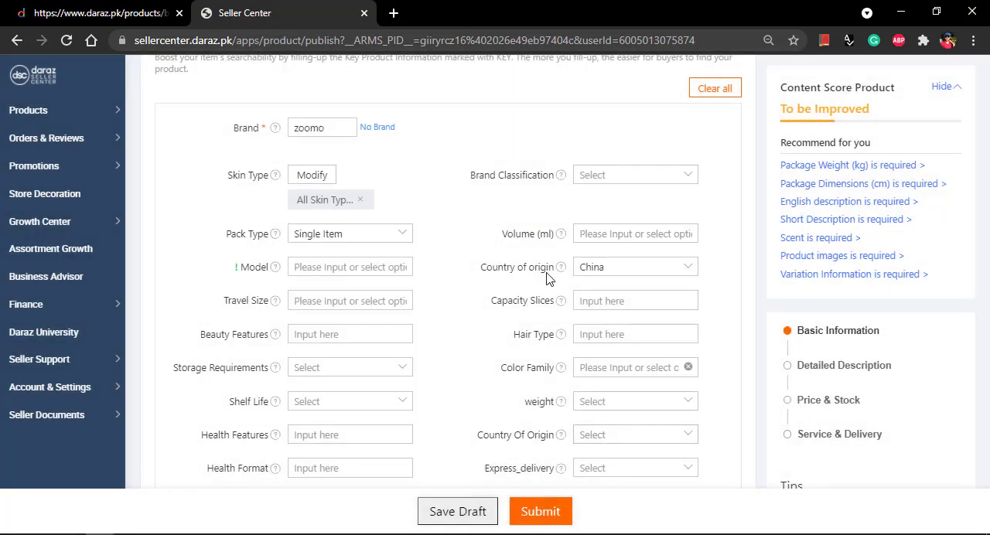
Step: Review the optional product attributes from Pack Type and Model through Express_delivery and dMart
scroll(487, 261, "down", 2)
scroll(539, 275, "up", 2)
scroll(539, 268, "down", 1)
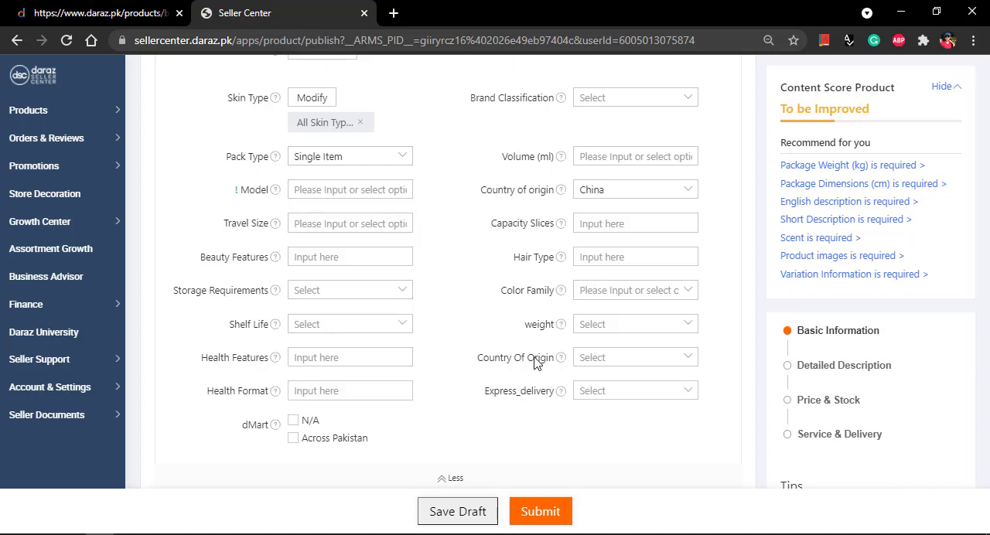
scroll(534, 373, "down", 1)
scroll(539, 373, "up", 1)
scroll(550, 290, "up", 1)
scroll(531, 294, "down", 1)
scroll(508, 284, "down", 1)
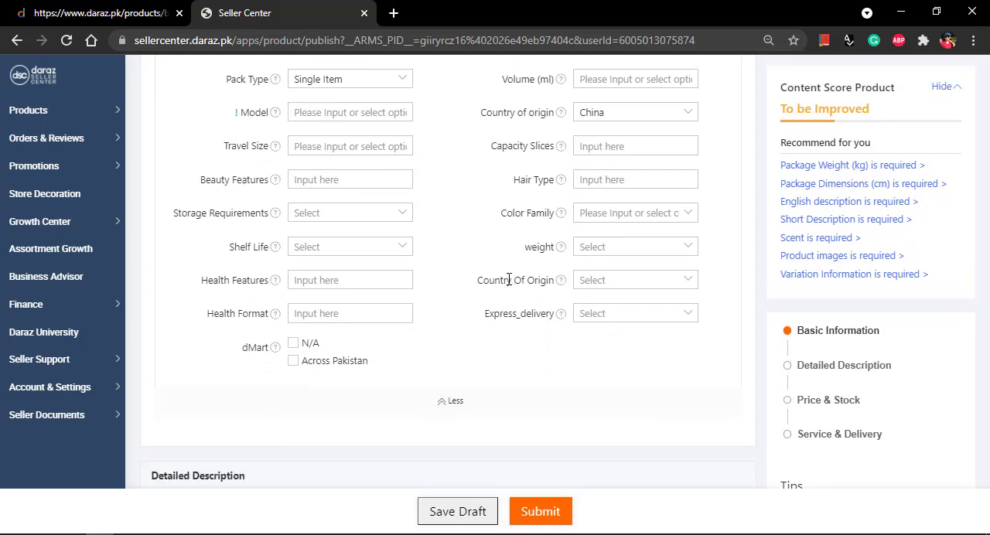
scroll(464, 369, "up", 1)
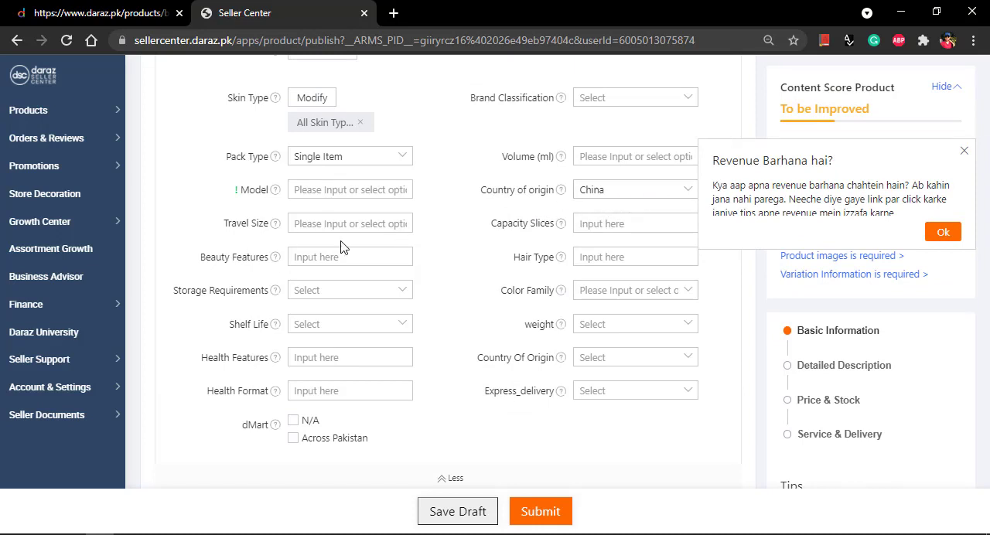
scroll(540, 259, "down", 1)
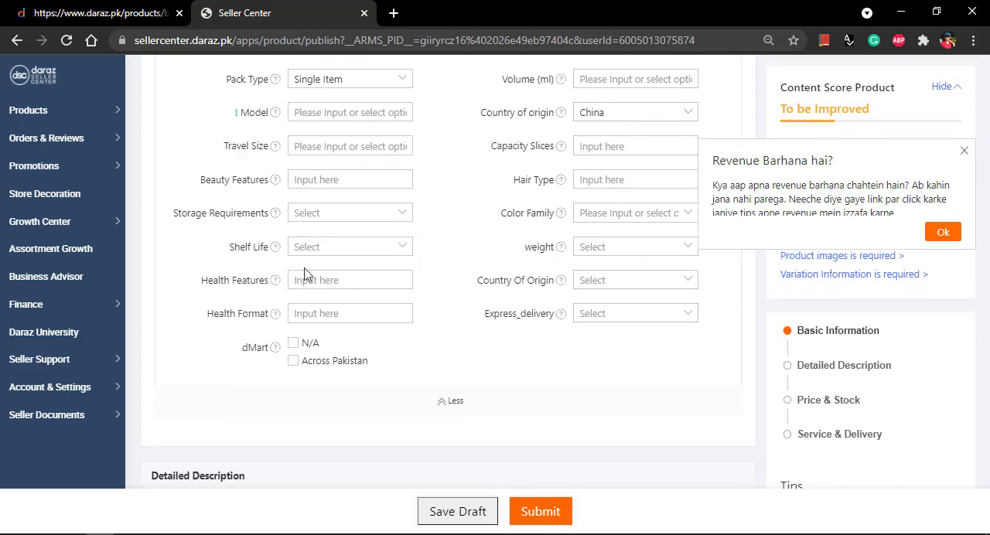
Step: Set the dMart attribute to Across Pakistan and check the city options offered for Express_delivery
scroll(579, 309, "down", 1)
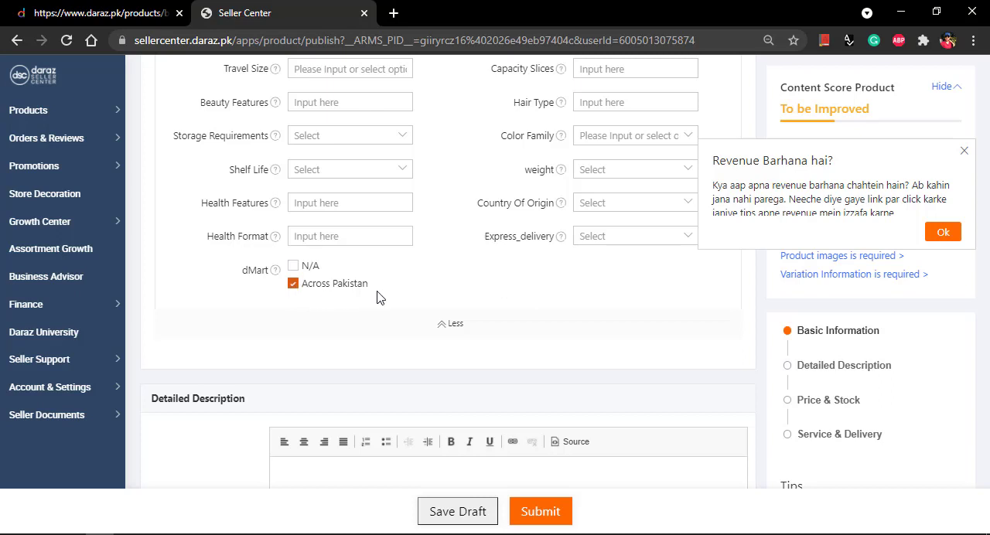
left_click(690, 238)
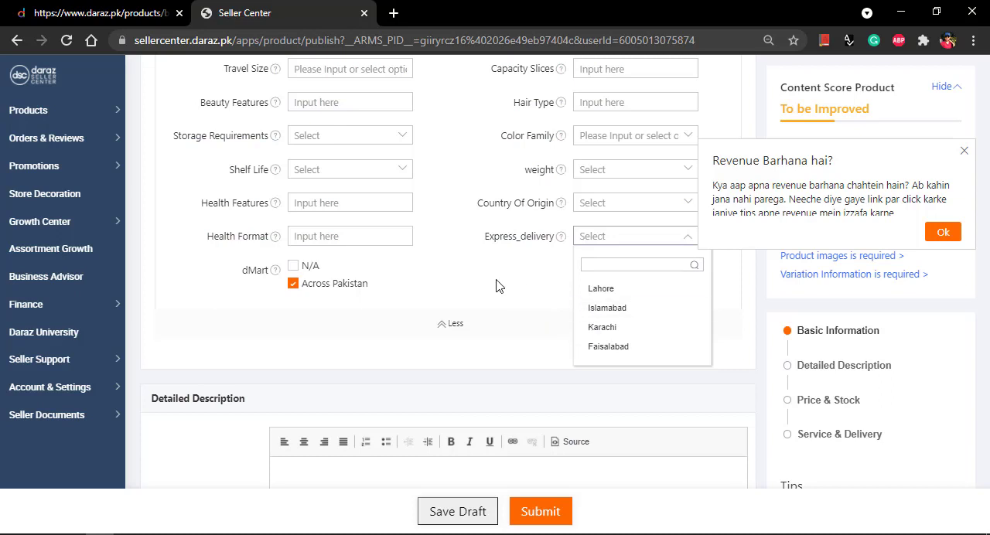
left_click(288, 281)
scroll(527, 285, "down", 1)
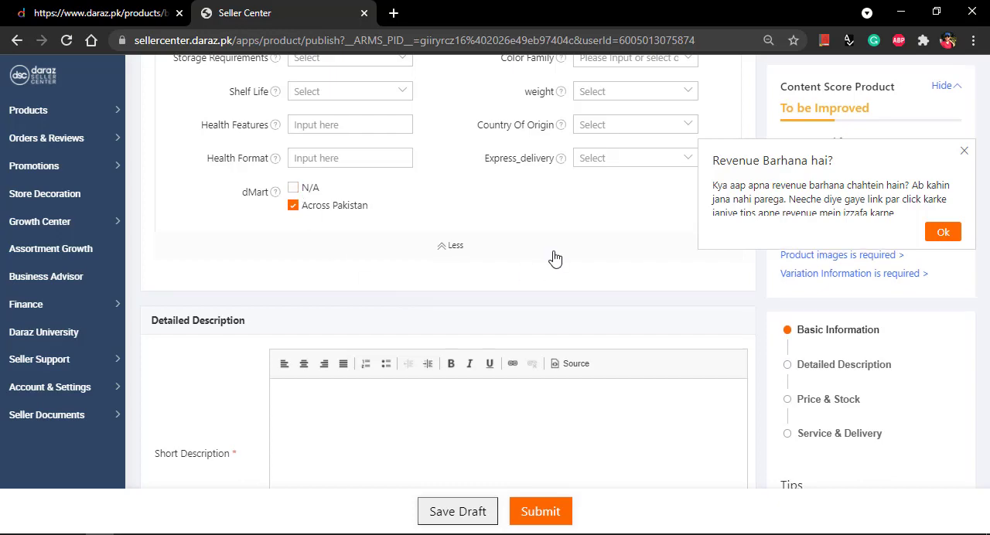
scroll(553, 257, "down", 2)
scroll(480, 280, "up", 4)
scroll(515, 283, "down", 3)
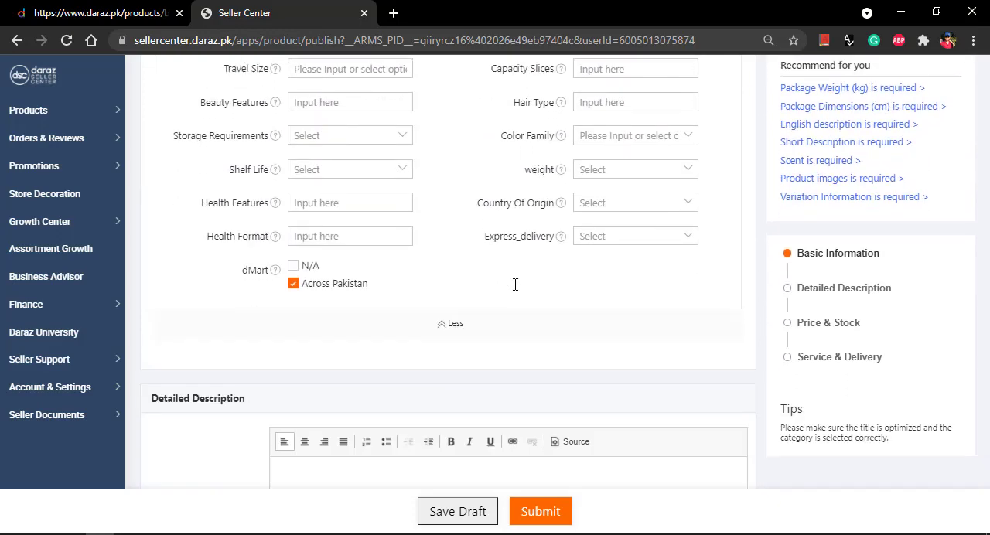
Step: Copy the five specification bullets, from Type to Size, from the Word document into the listing's Short Description in Daraz Seller Center
scroll(502, 282, "down", 1)
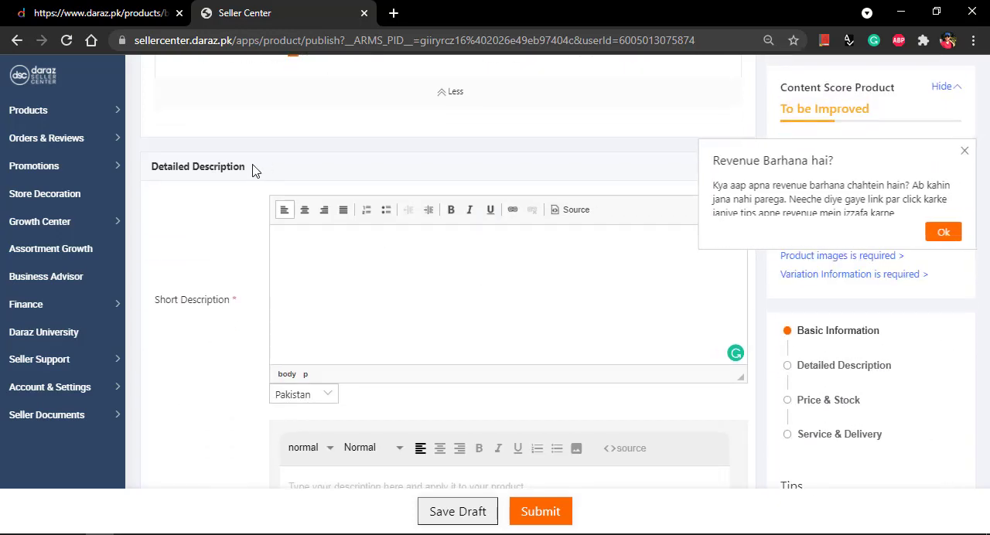
left_click_drag(254, 167, 136, 177)
left_click(380, 315)
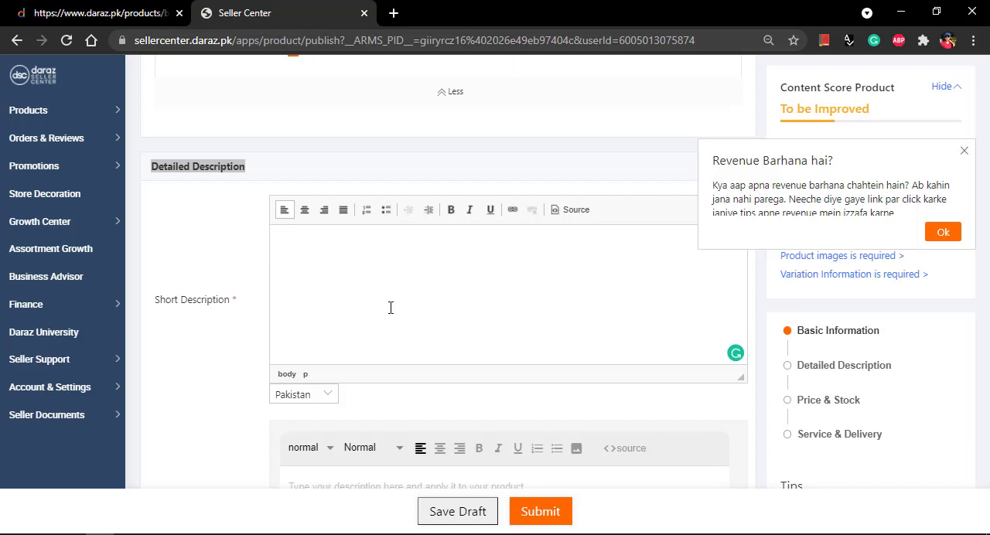
key("alt+Tab")
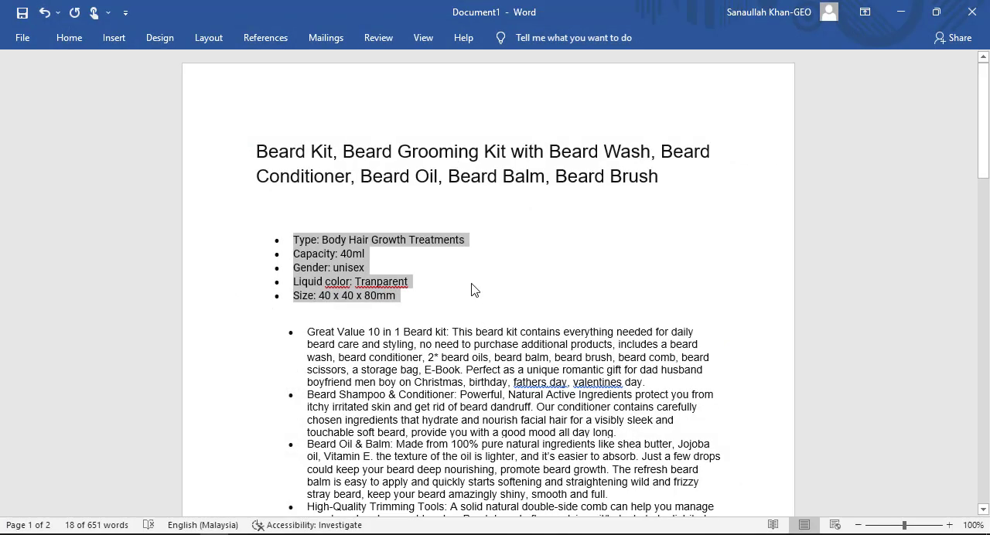
left_click(436, 290)
left_click_drag(423, 300, 283, 239)
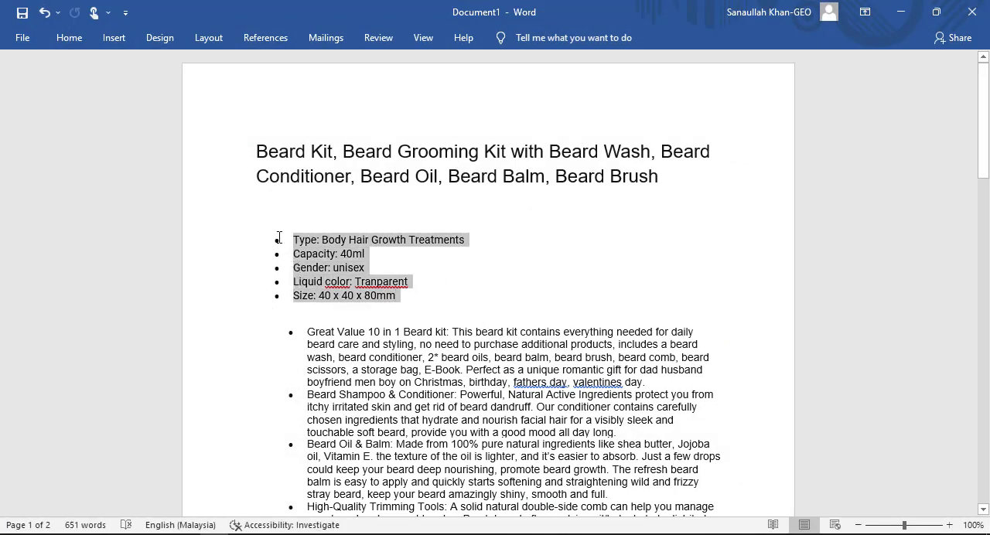
right_click(298, 235)
left_click(354, 268)
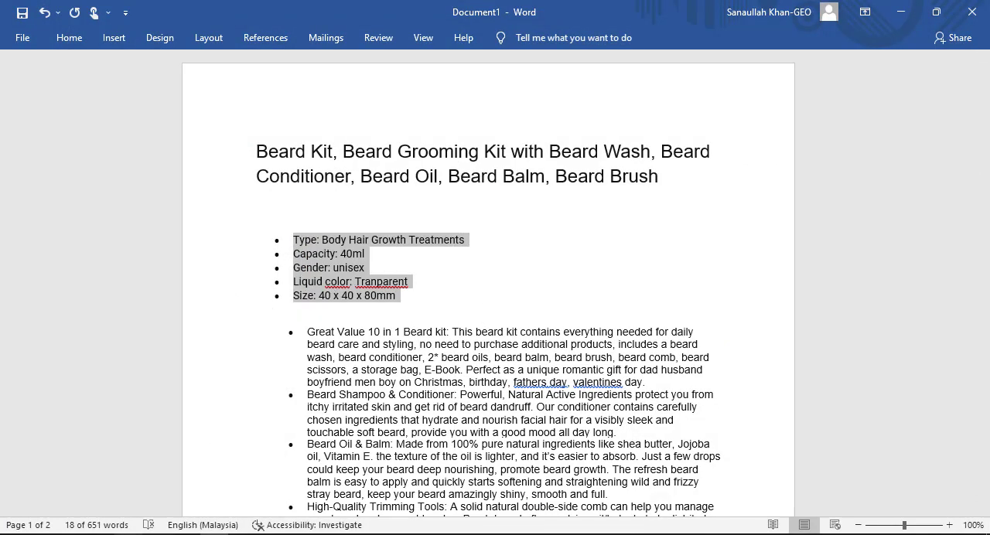
key("alt+Tab")
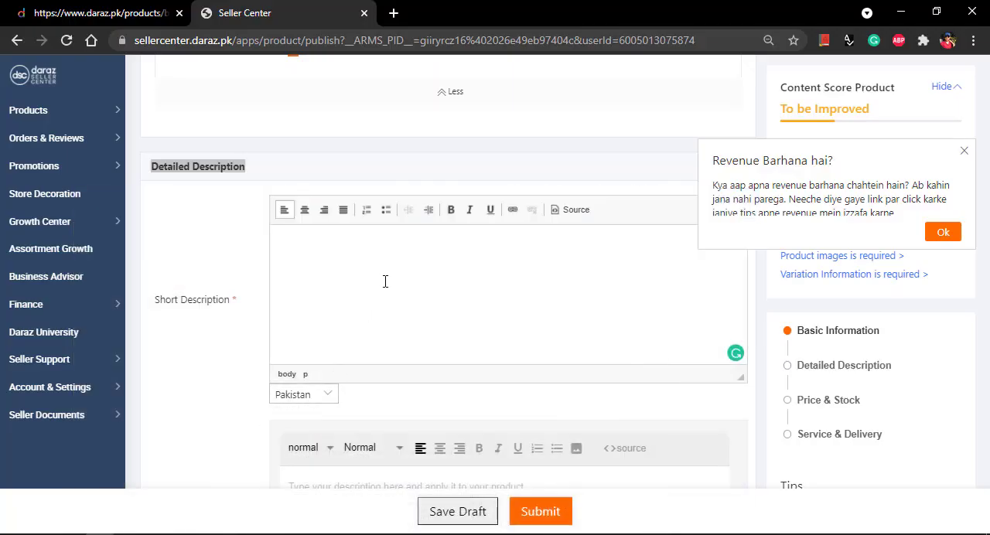
key("ctrl+v")
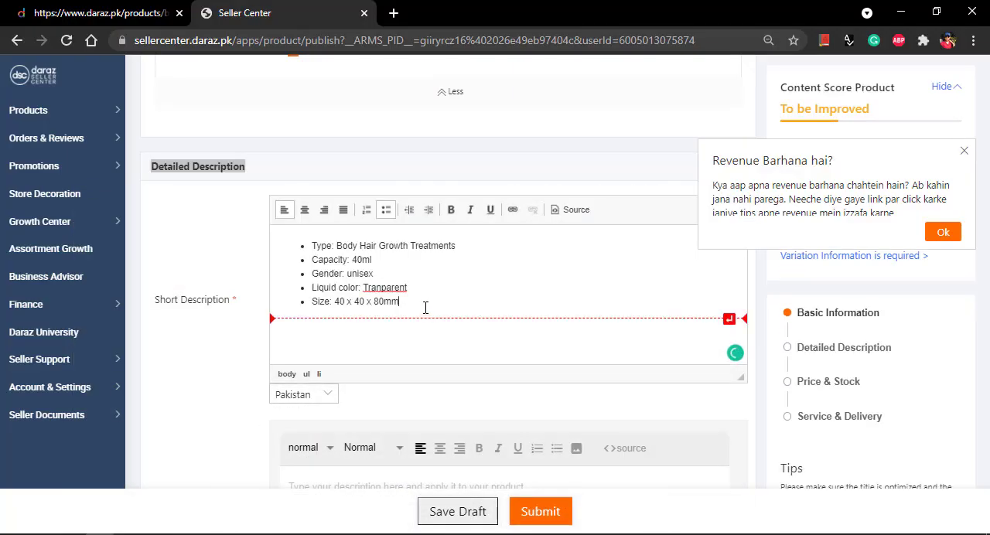
Step: Make all five specification bullets in the Short Description bold
left_click_drag(400, 302, 327, 232)
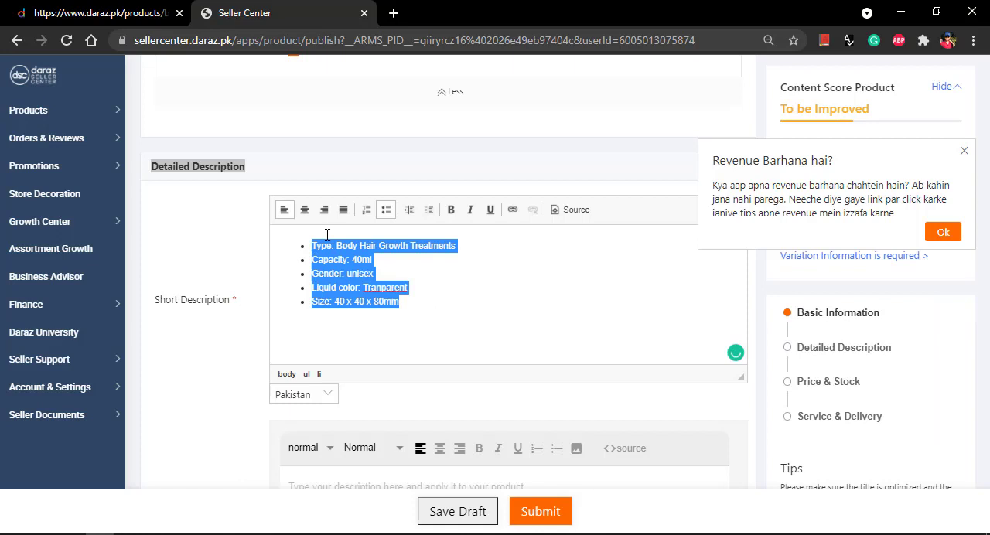
left_click(451, 210)
left_click(491, 313)
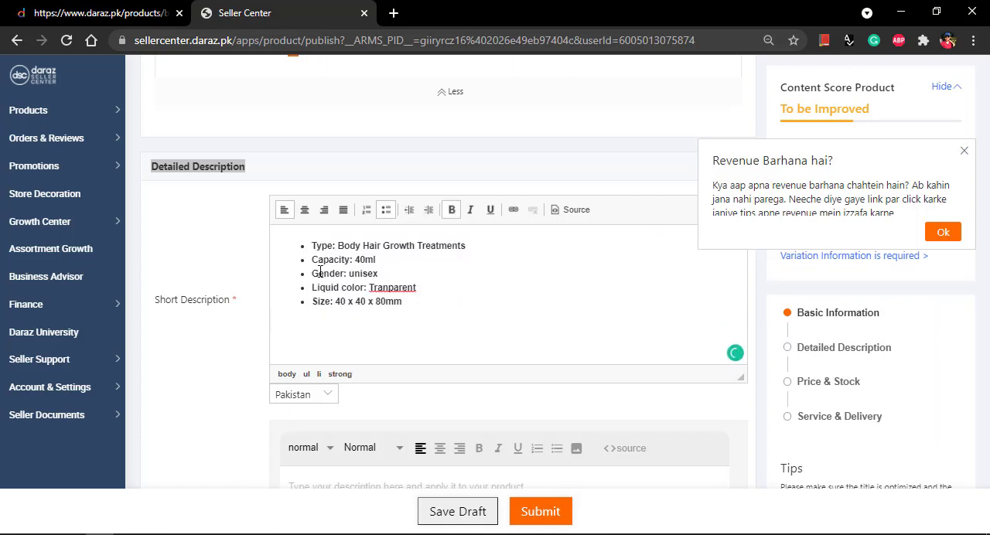
Step: Go to the Long Description (Lorikeet) editor and dismiss the revenue notice
scroll(440, 320, "down", 5)
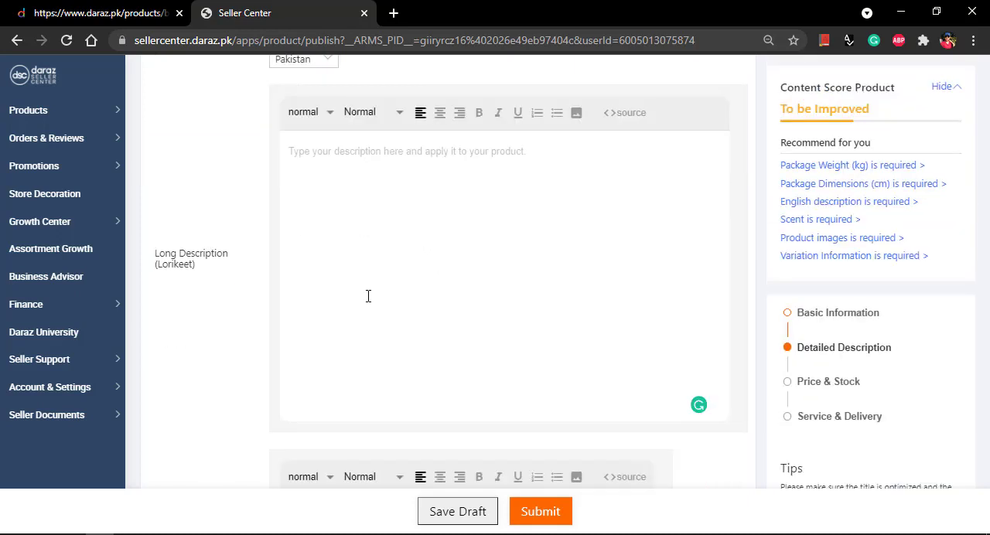
left_click_drag(215, 270, 132, 250)
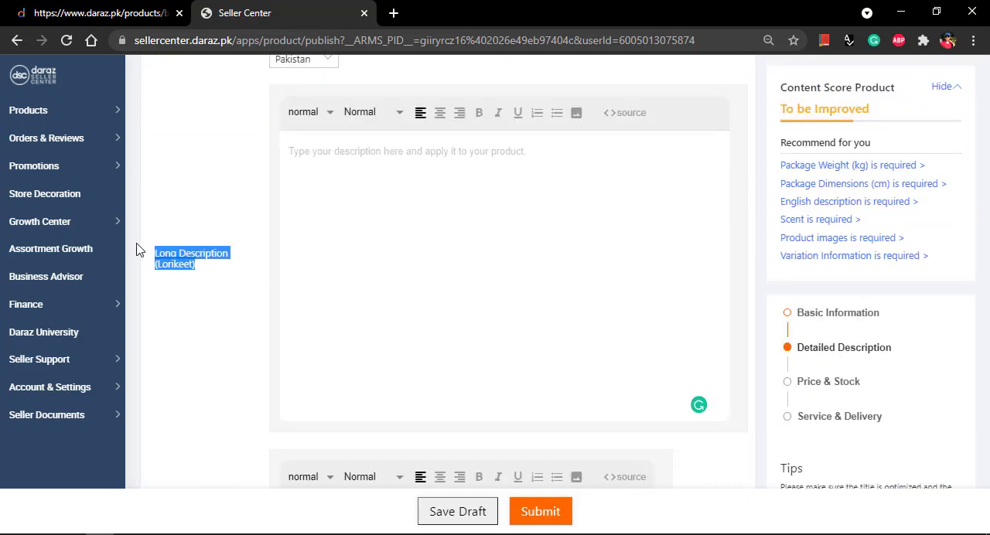
left_click(361, 262)
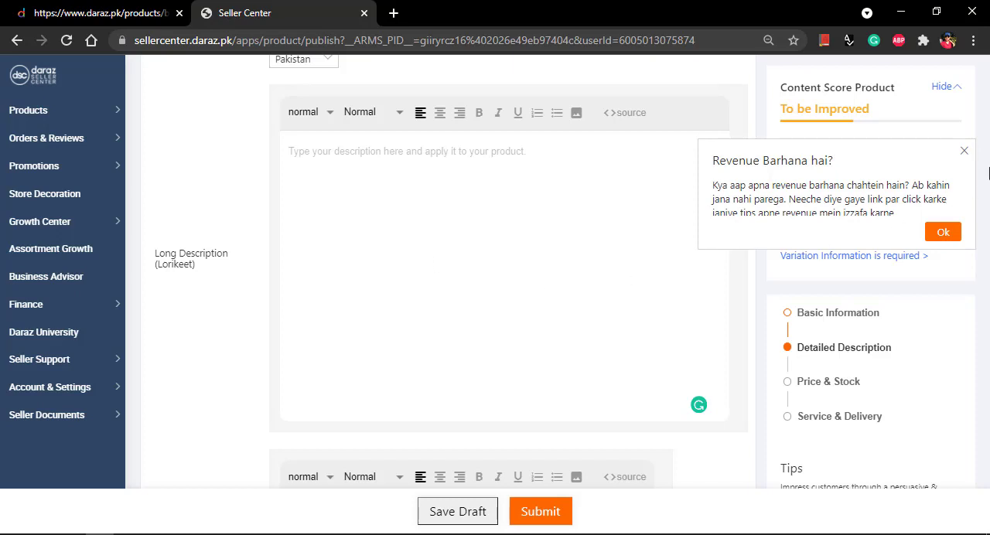
left_click(965, 151)
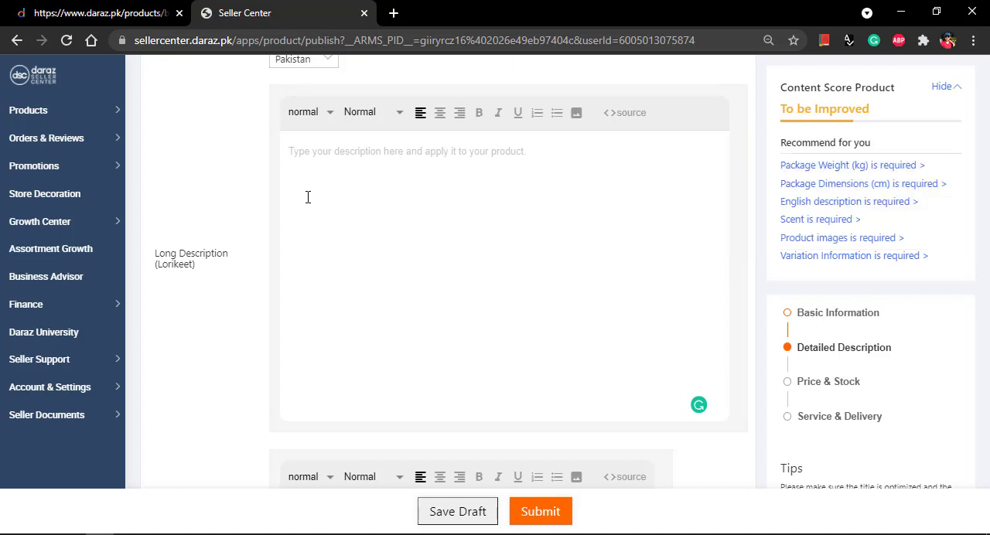
Step: Insert the Desktop images starting 95316879 and 96d97fd2, plus 81pcHMu1WjL._SL1500_ and 71Q5zIsfpIL._SL1500_, into the Long Description
left_click(576, 116)
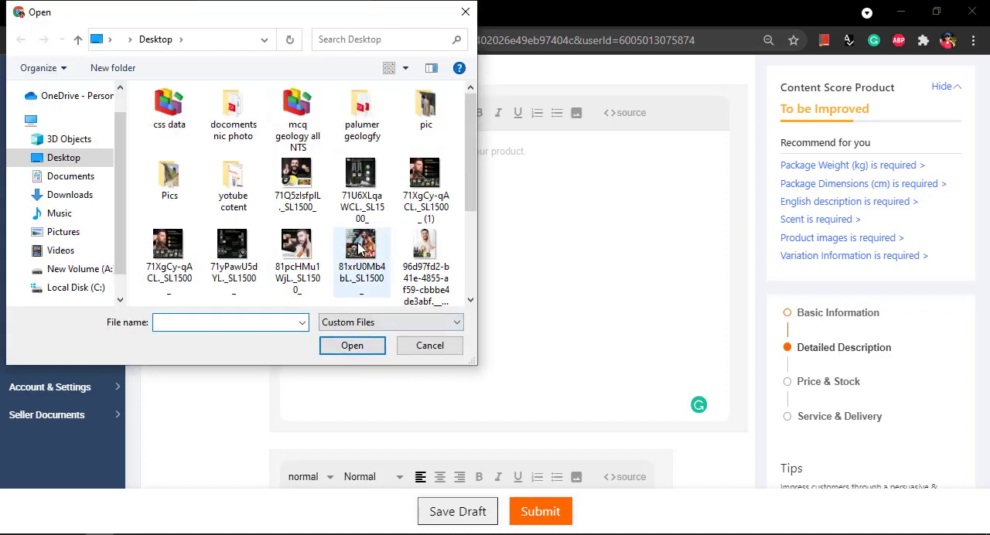
scroll(364, 246, "down", 2)
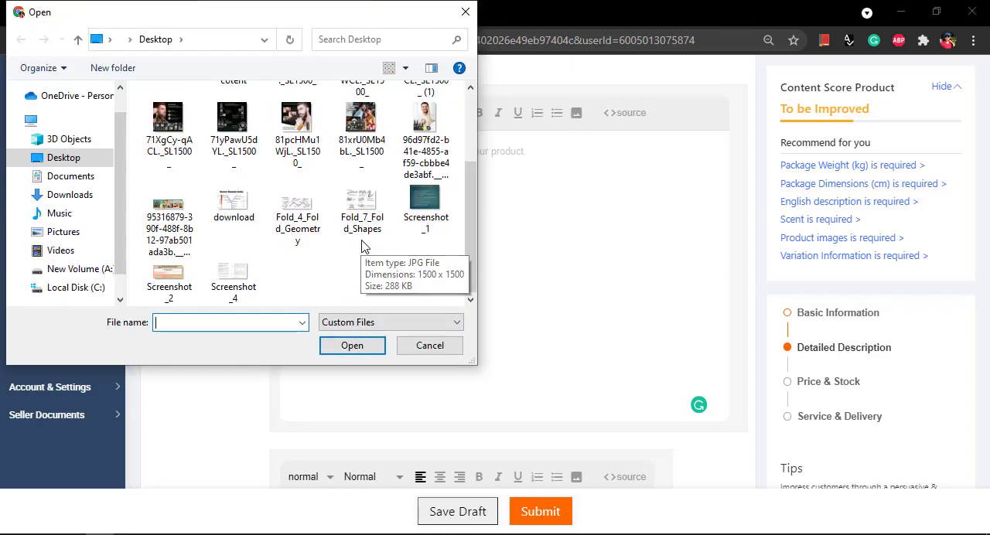
left_click(171, 220)
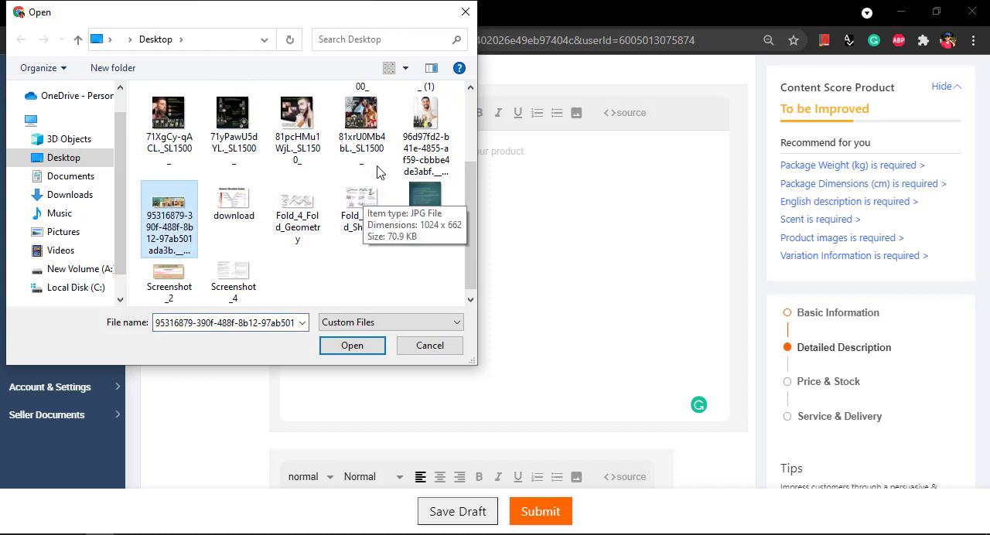
left_click(425, 139, "ctrl")
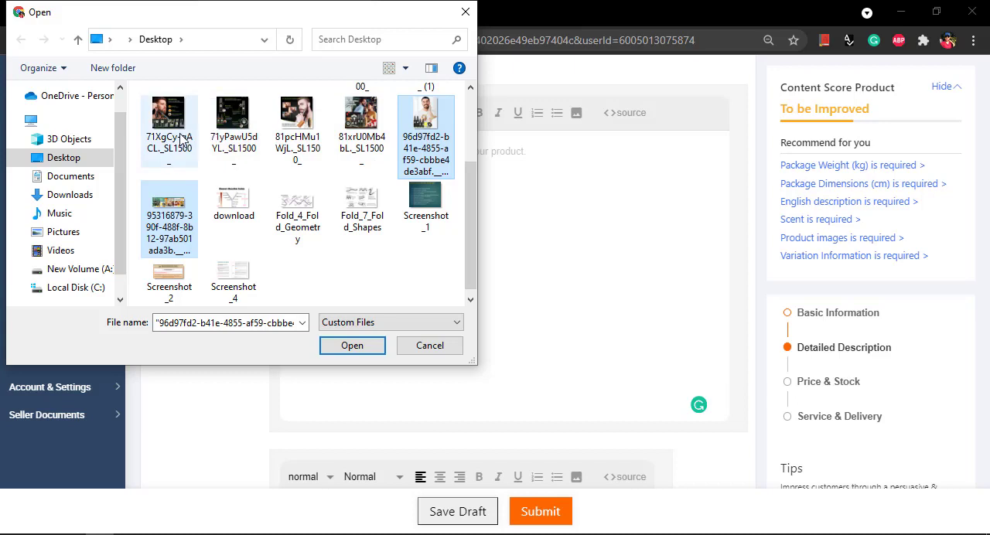
left_click(300, 125, "ctrl")
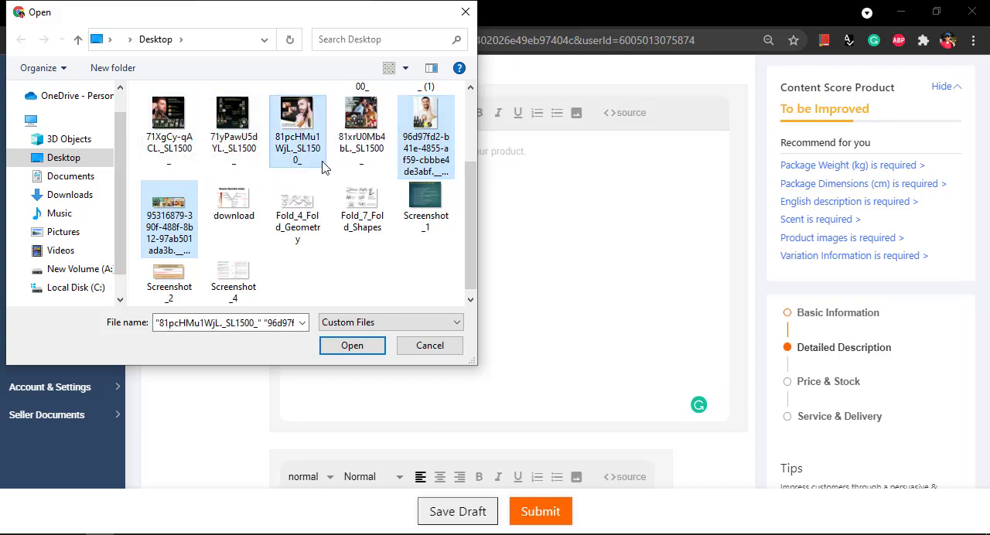
scroll(325, 165, "up", 1)
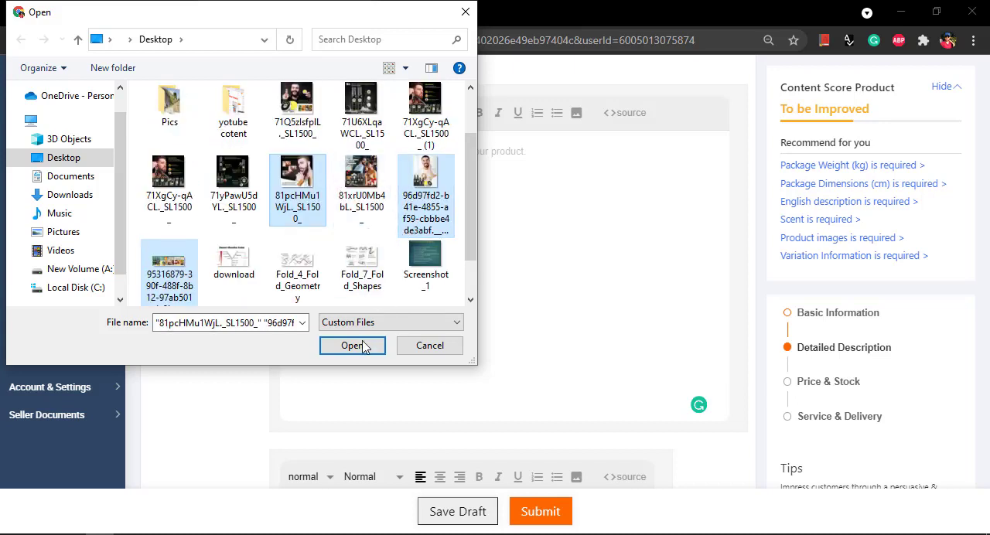
left_click(298, 112, "ctrl")
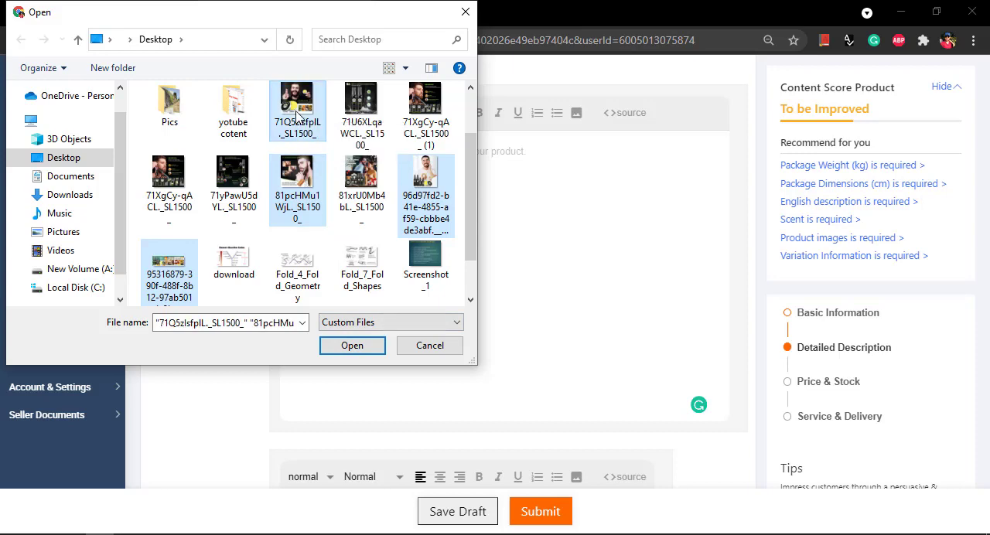
left_click(352, 346)
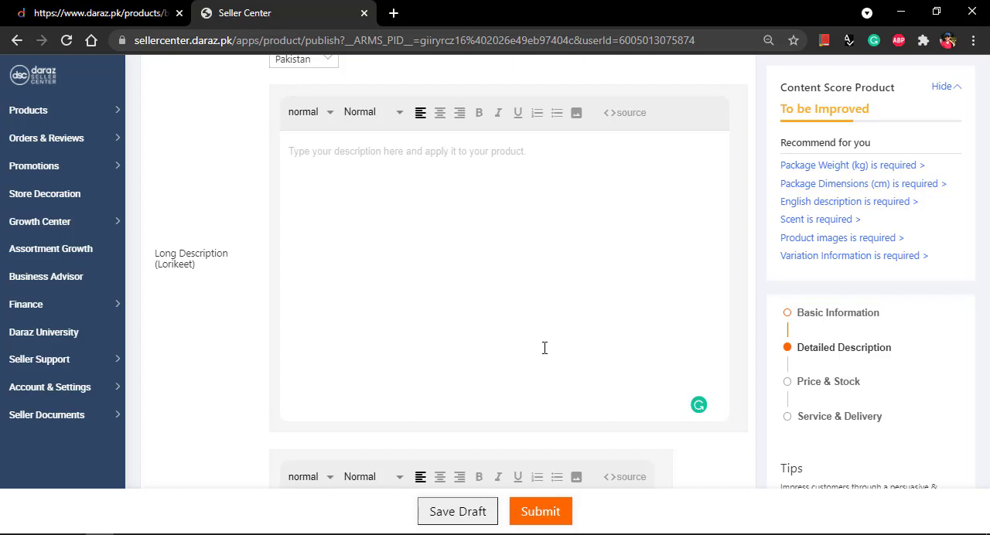
scroll(521, 275, "down", 2)
scroll(522, 274, "up", 3)
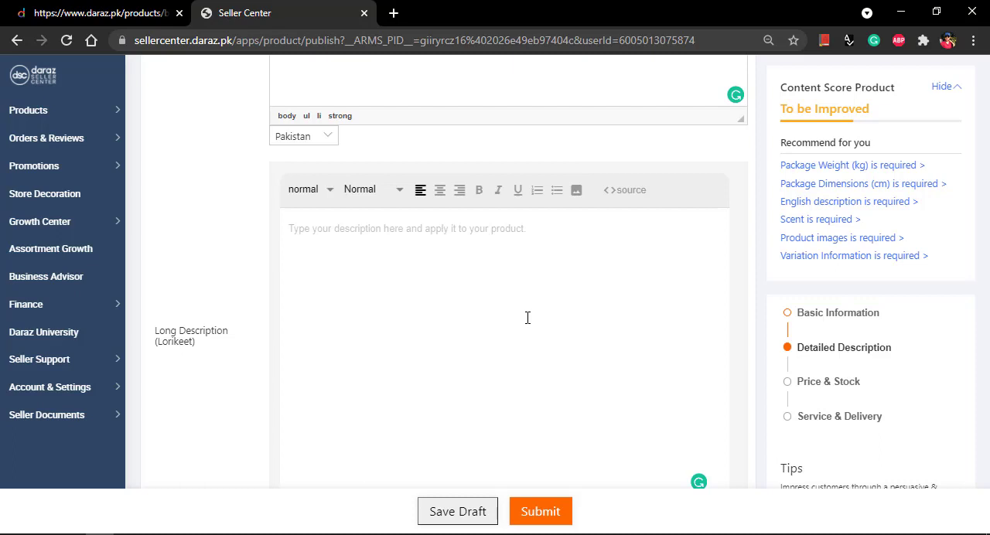
key("ctrl+v")
Step: Look through the beard kit images inserted in the Long Description
scroll(526, 321, "down", 1)
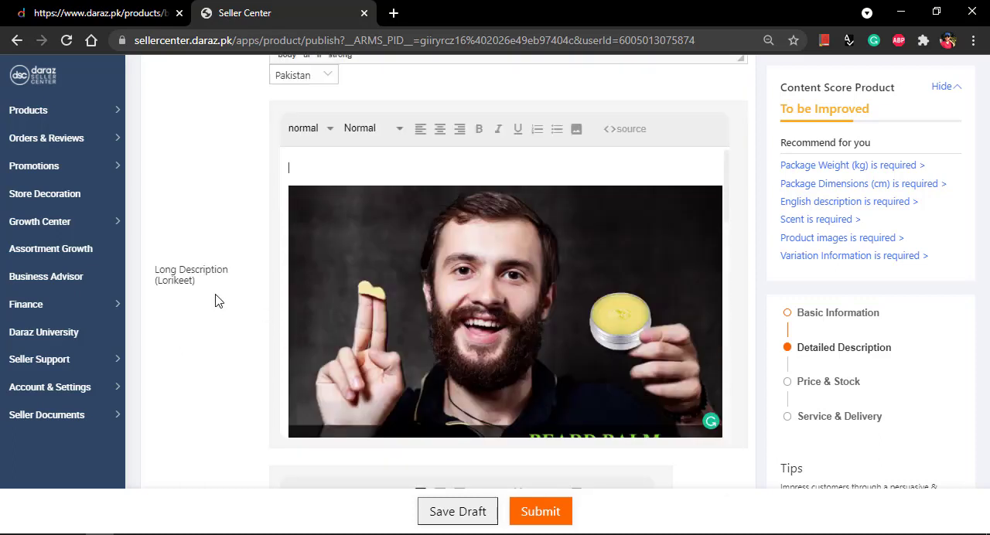
scroll(464, 309, "down", 3)
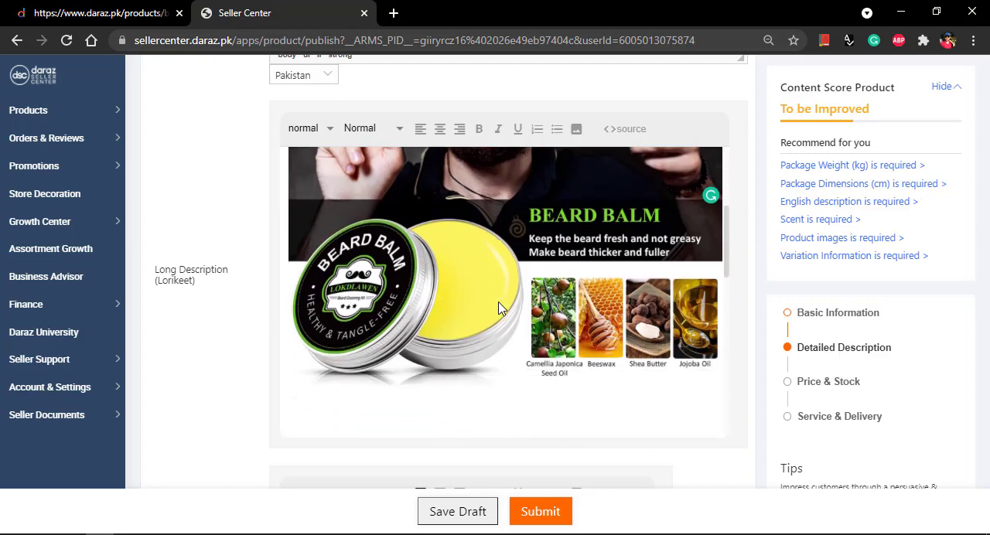
scroll(499, 308, "down", 6)
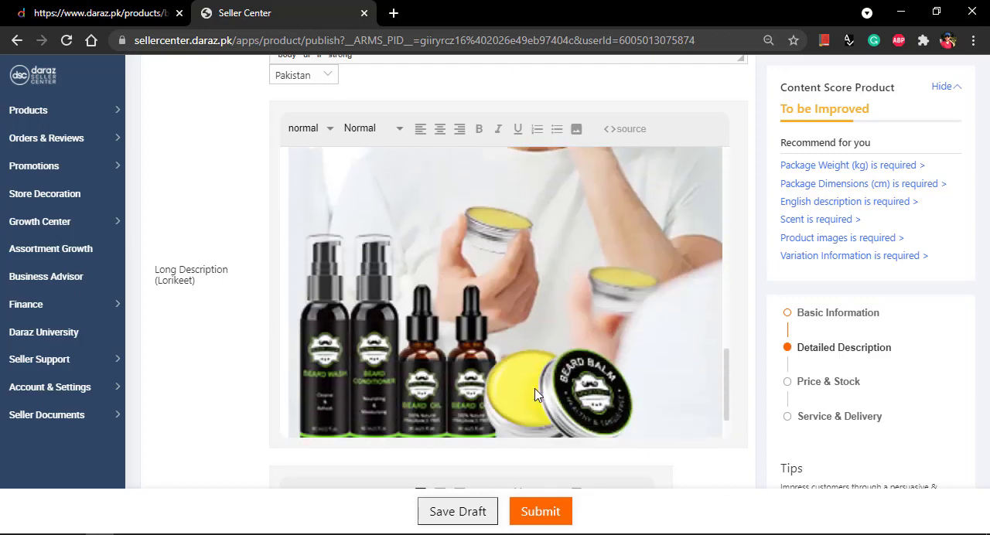
scroll(549, 371, "up", 3)
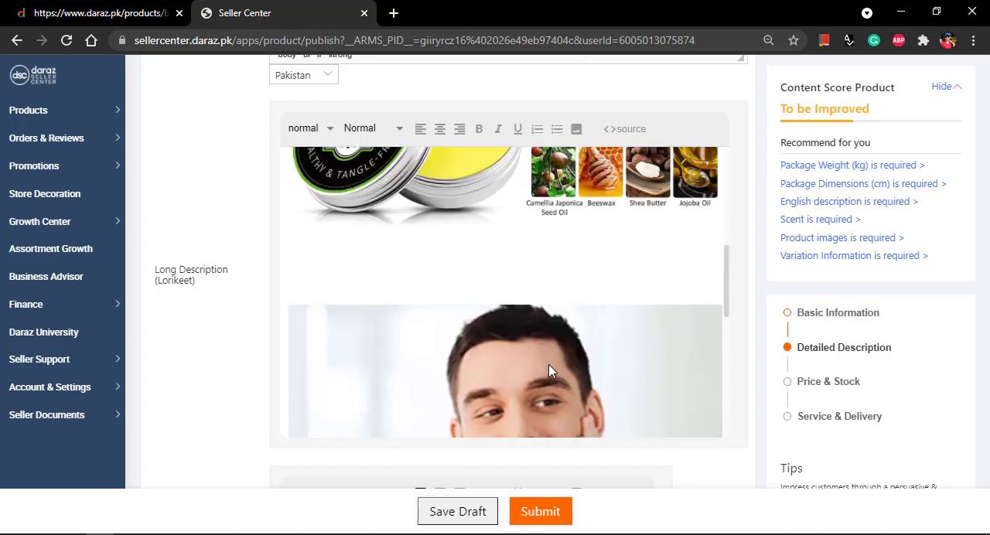
scroll(545, 340, "up", 3)
scroll(539, 296, "down", 4)
scroll(519, 328, "down", 4)
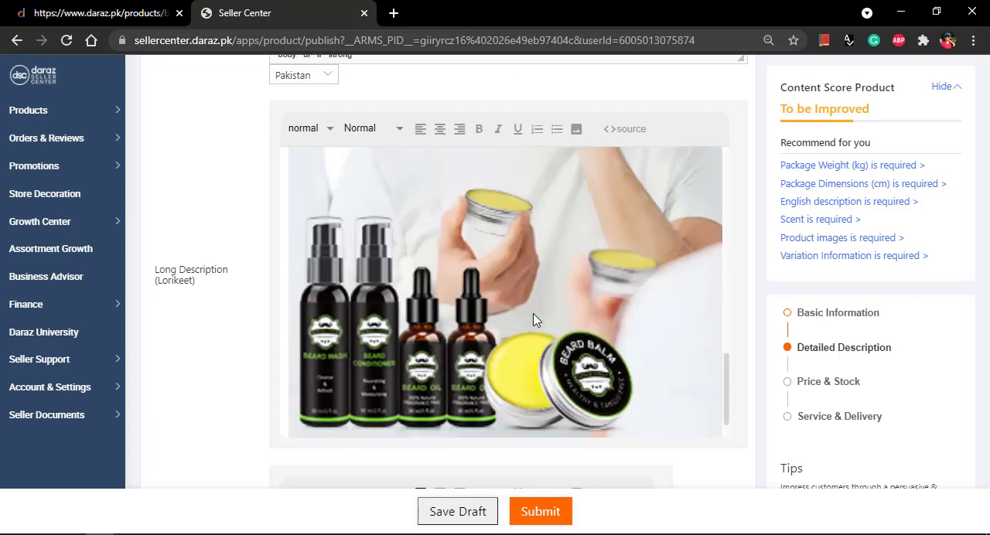
Step: Examine the layout and order of the Long Description images from the last one back up to the first
scroll(506, 320, "down", 1)
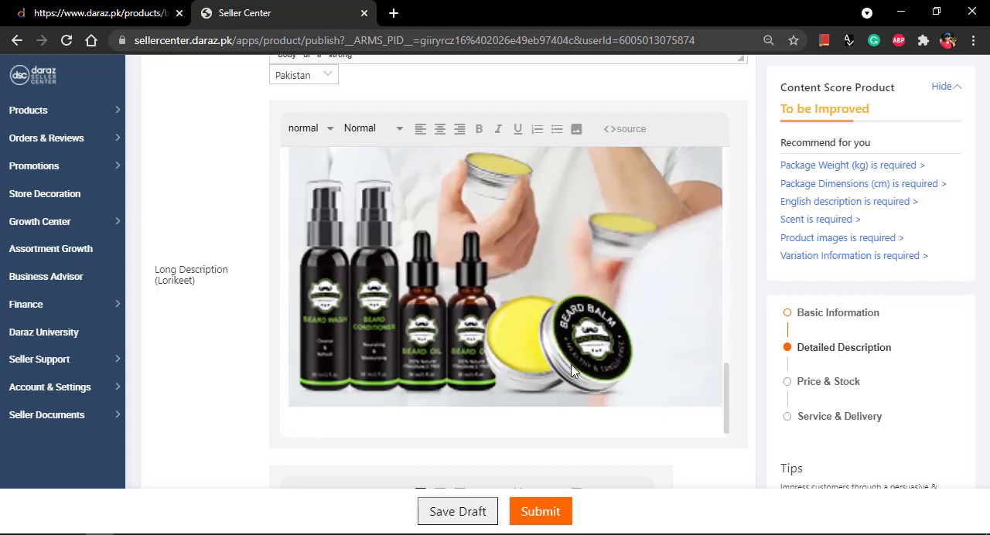
scroll(572, 371, "down", 1)
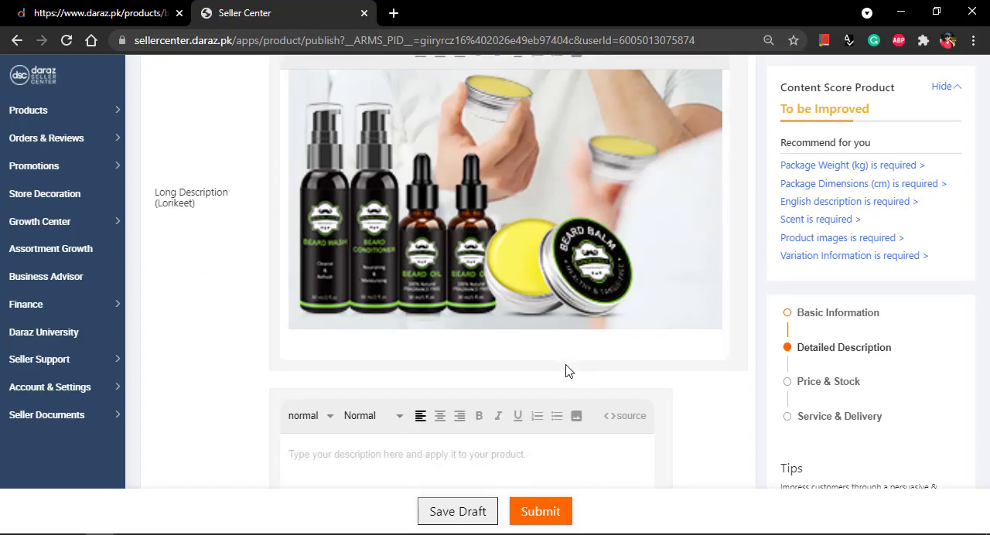
scroll(565, 371, "up", 3)
scroll(504, 322, "up", 4)
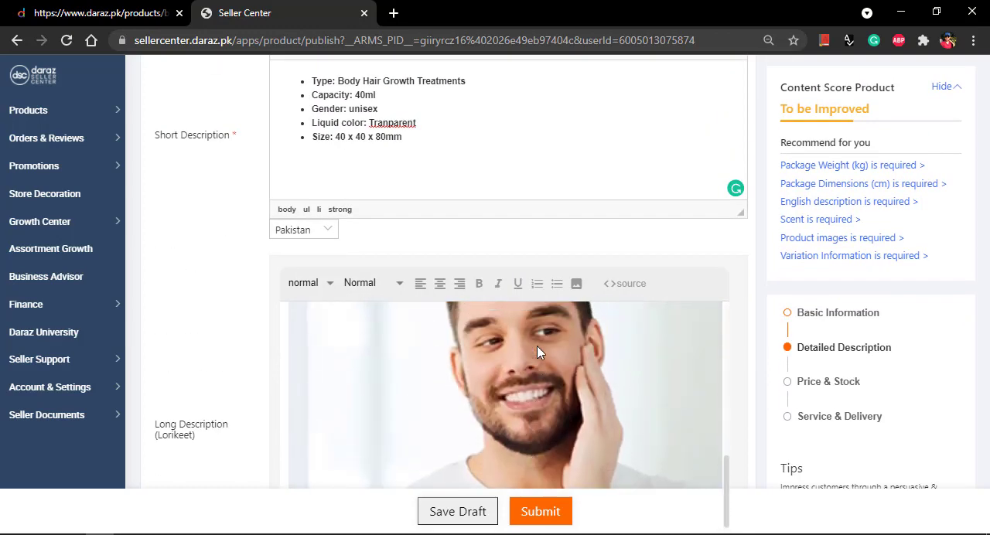
scroll(541, 352, "up", 5)
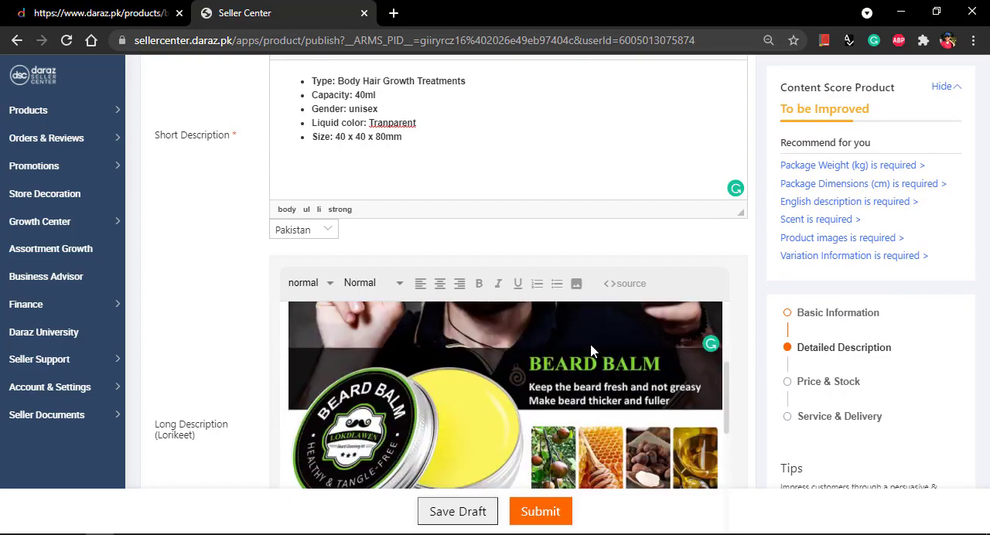
scroll(591, 350, "down", 8)
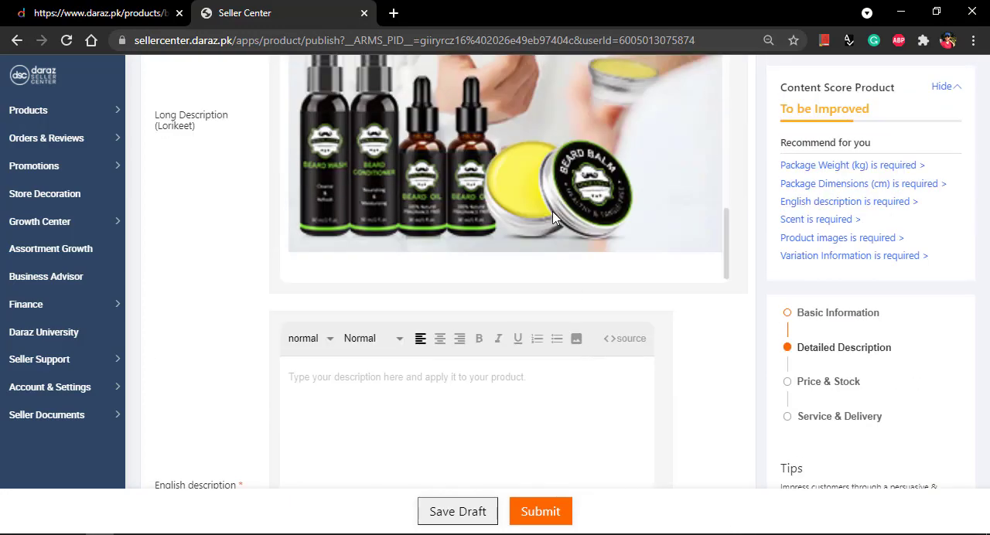
scroll(554, 219, "up", 10)
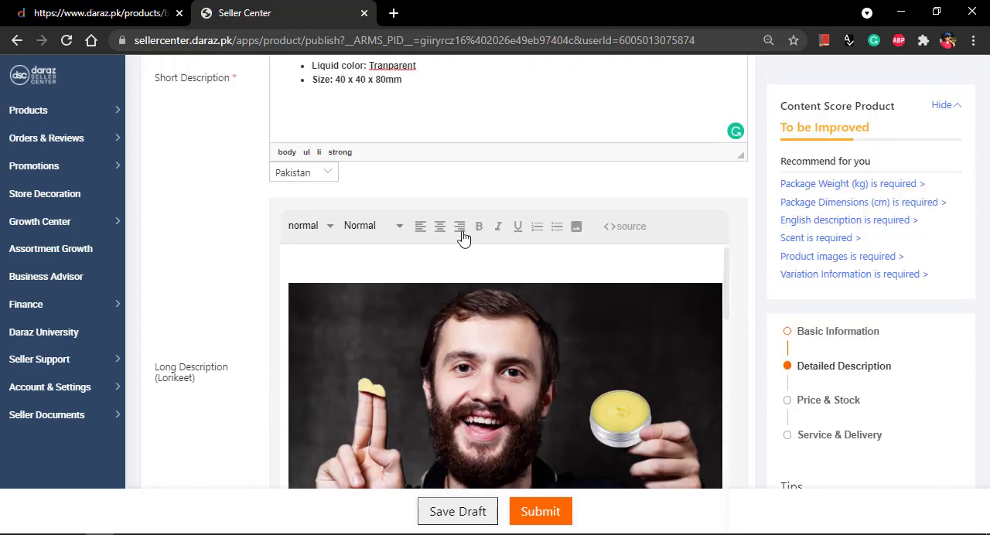
scroll(462, 238, "up", 1)
left_click(320, 324)
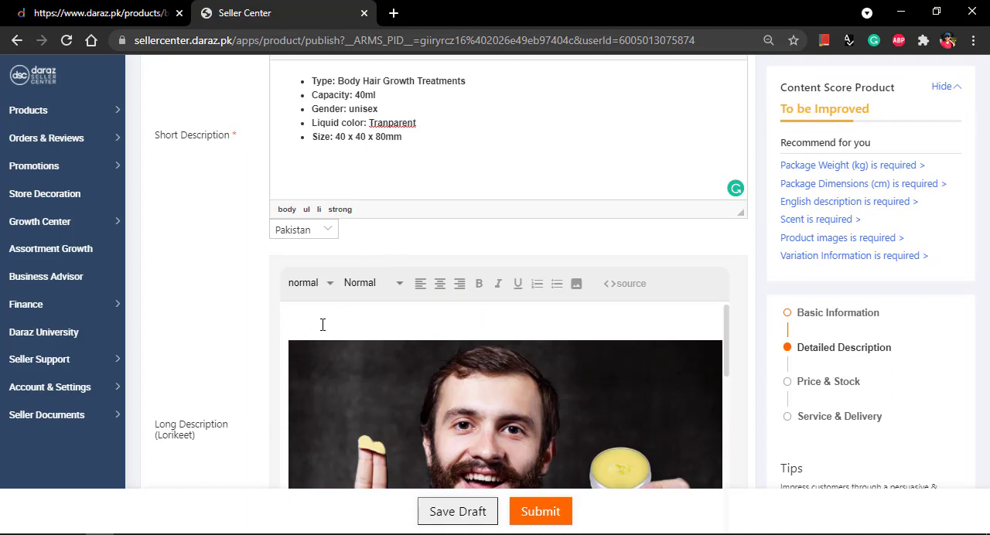
type("FDS")
key("BackSpace")
key("BackSpace")
key("BackSpace")
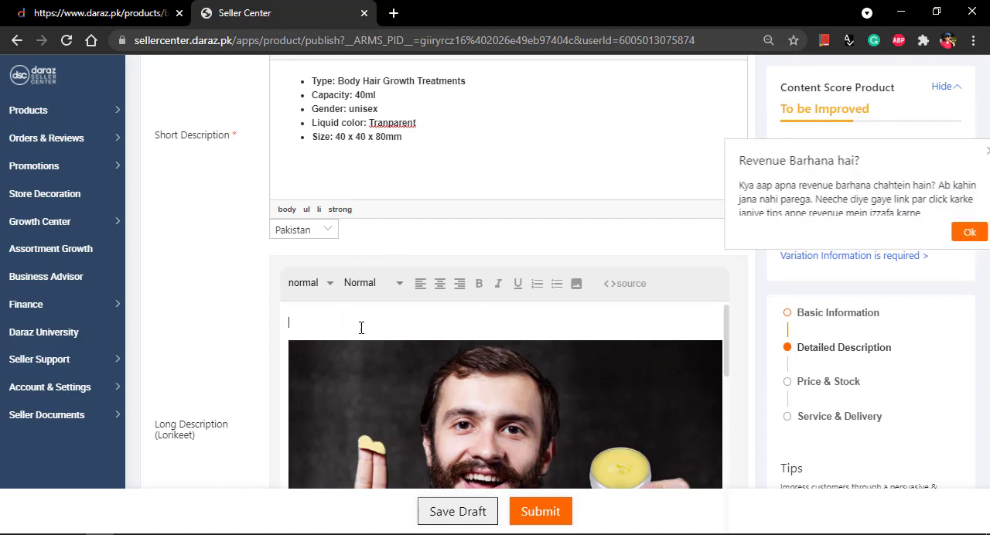
Step: Copy the two LOKDLAWEN Beard Kit paragraphs from the Word document and paste them beneath the Beard Balm ingredients image in the Long Description
scroll(495, 399, "down", 3)
scroll(495, 399, "up", 1)
scroll(495, 399, "down", 2)
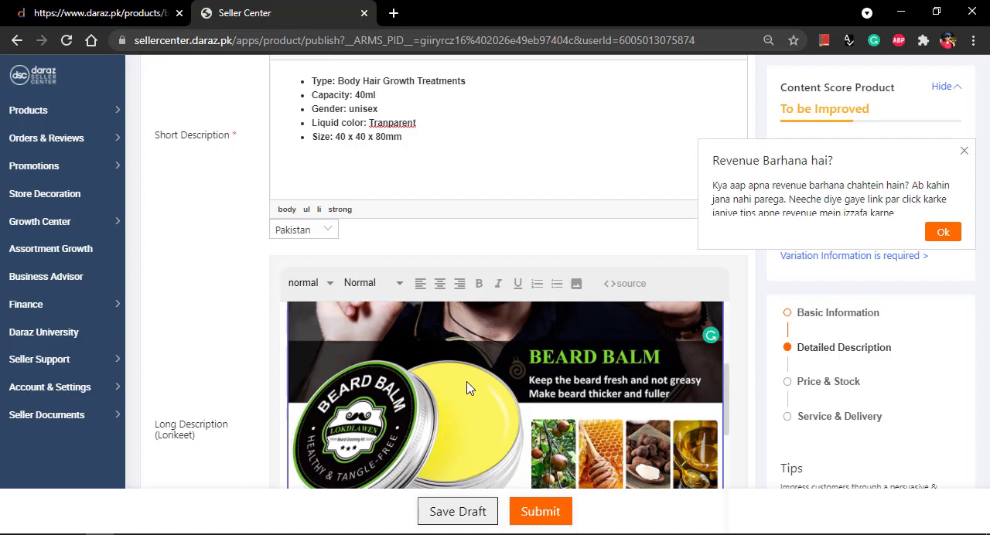
scroll(464, 387, "up", 5)
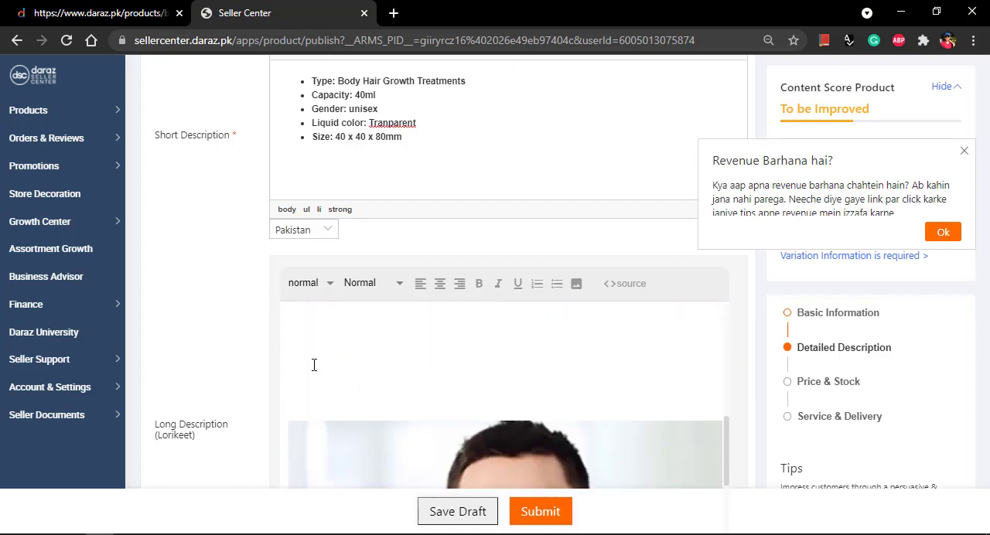
scroll(314, 365, "up", 2)
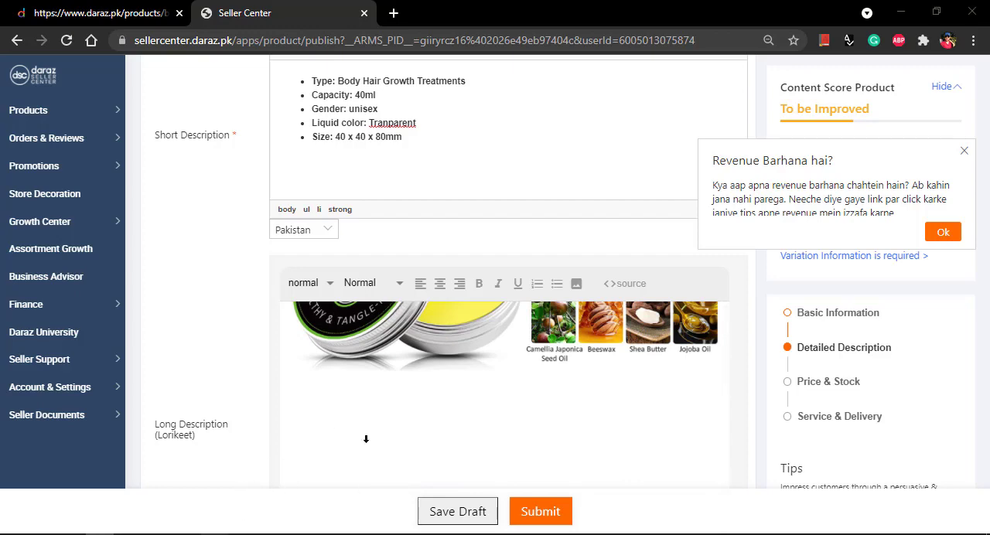
key("alt+Tab")
right_click(499, 234)
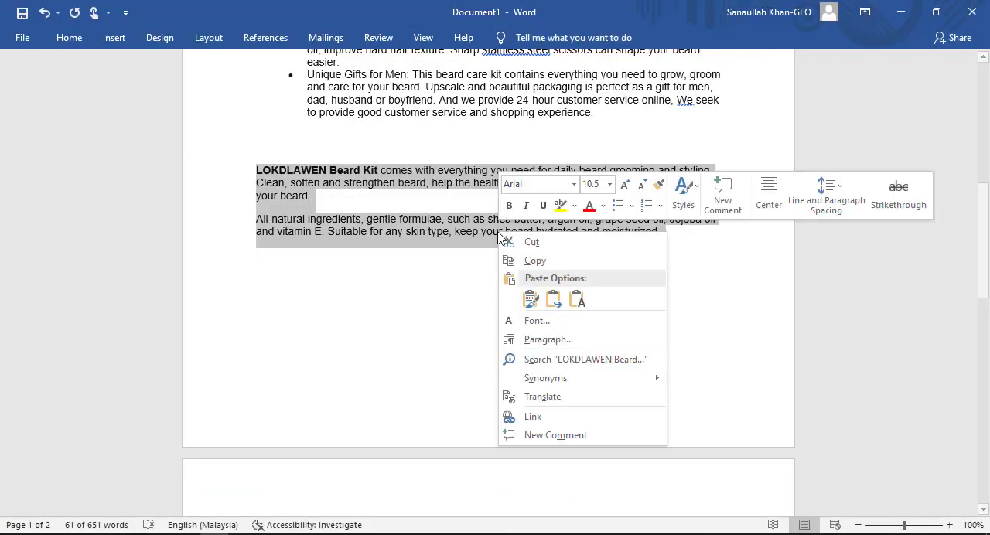
left_click(538, 267)
key("alt+Tab")
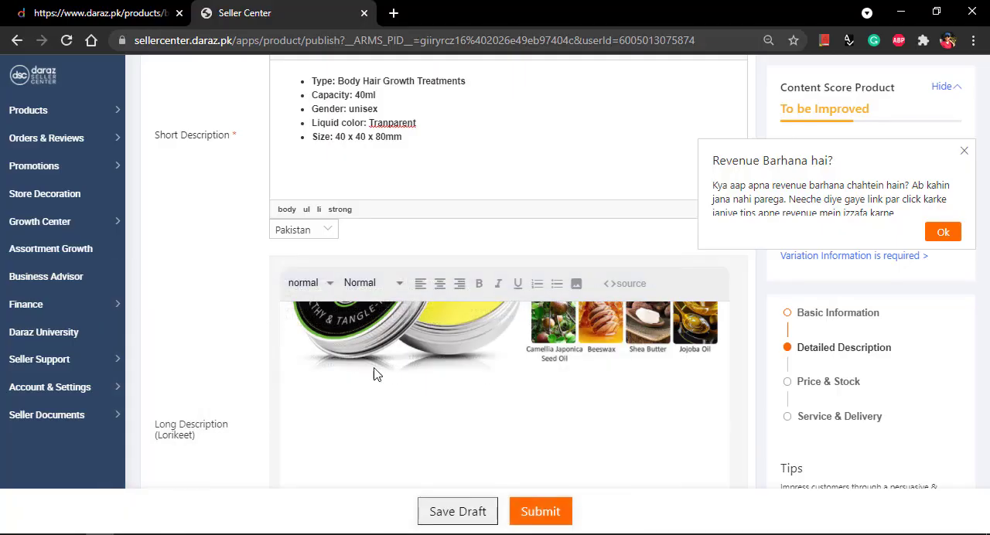
left_click(374, 409)
key("ctrl+v")
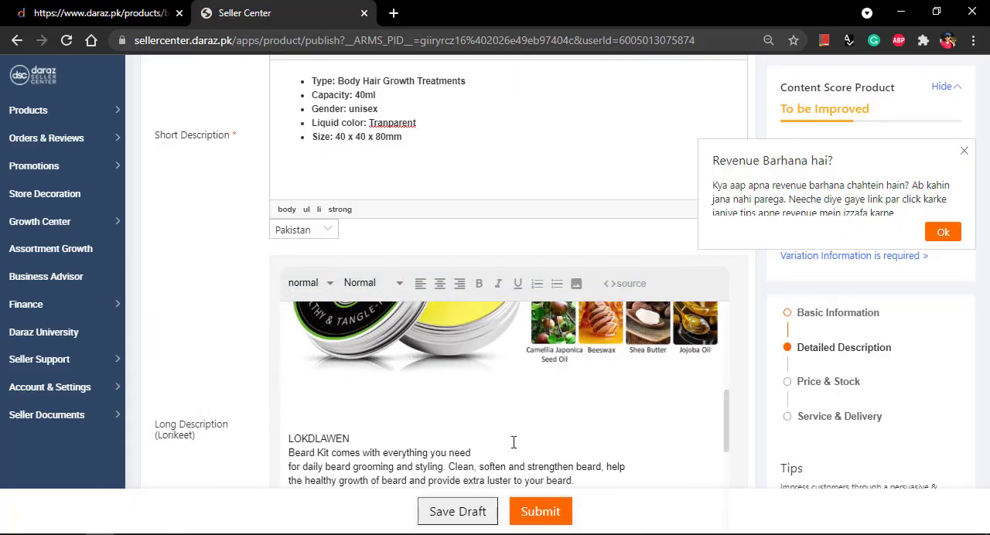
Step: Remove the blank lines between the Beard Balm image and the pasted LOKDLAWEN text
scroll(512, 441, "down", 1)
scroll(513, 441, "up", 1)
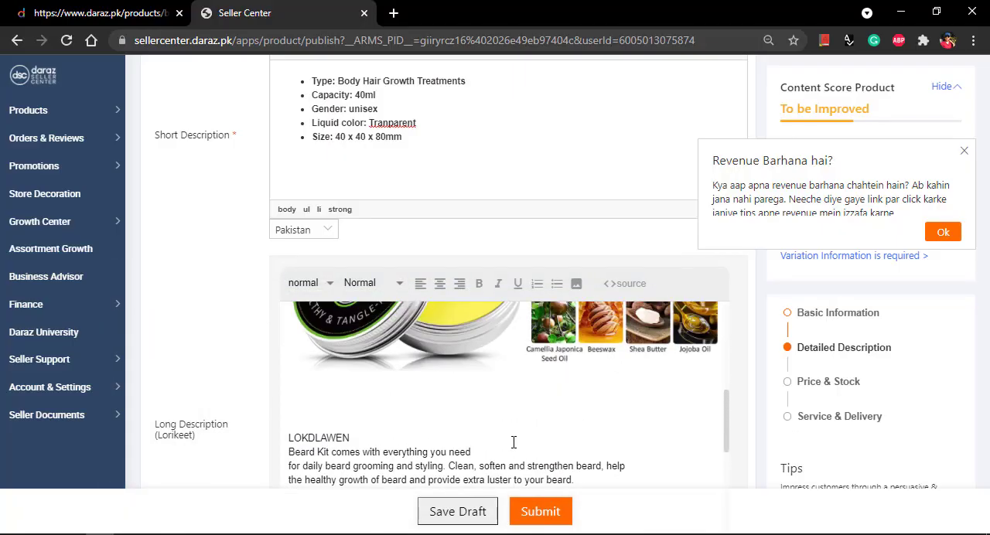
left_click(364, 413)
key("BackSpace")
key("BackSpace")
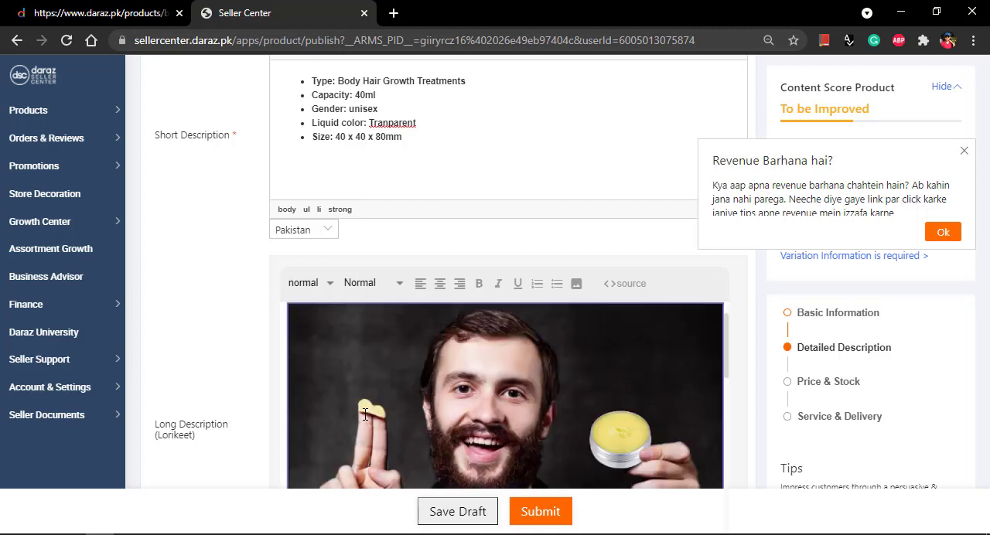
scroll(480, 414, "down", 3)
scroll(479, 414, "down", 5)
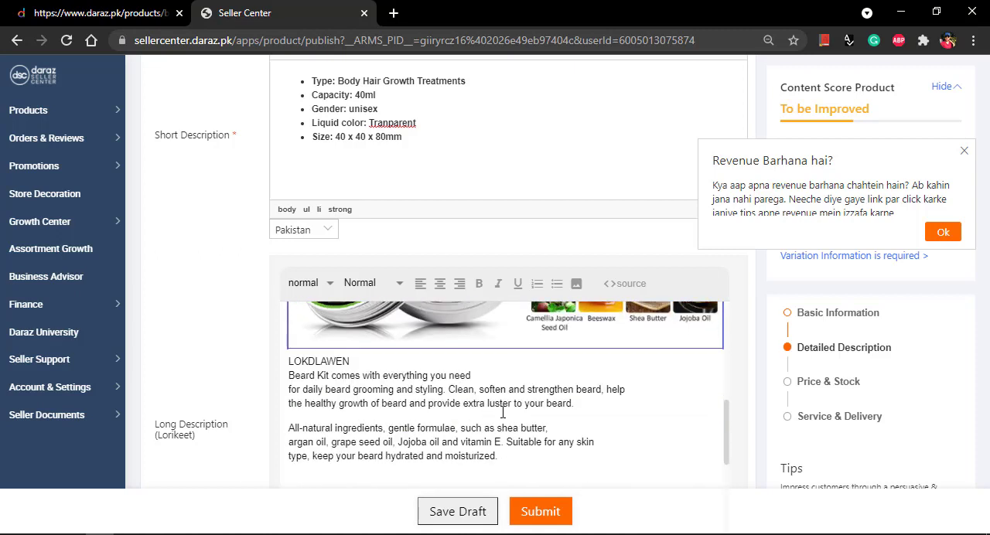
key("ctrl+a")
scroll(472, 394, "up", 5)
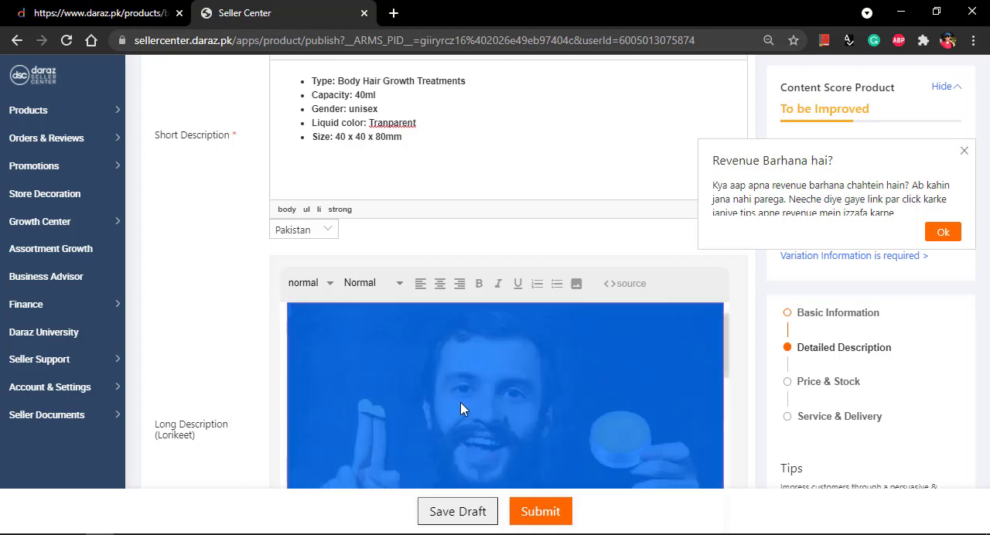
left_click(487, 371)
Step: Copy the "2*30ml Beard Oil - Soften & Smooth" section from the Word document and paste it below the last Long Description image
scroll(472, 379, "down", 5)
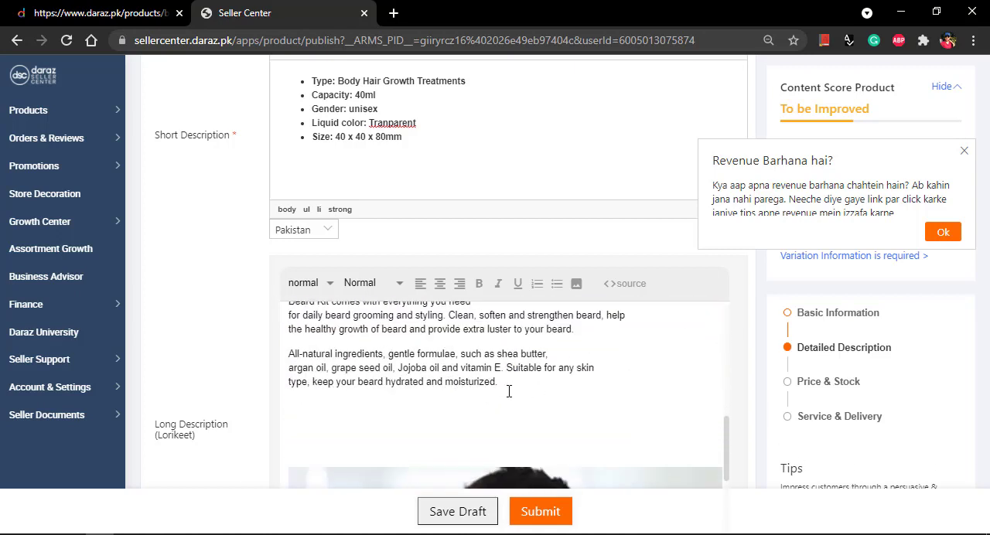
scroll(509, 392, "down", 3)
scroll(499, 407, "down", 10)
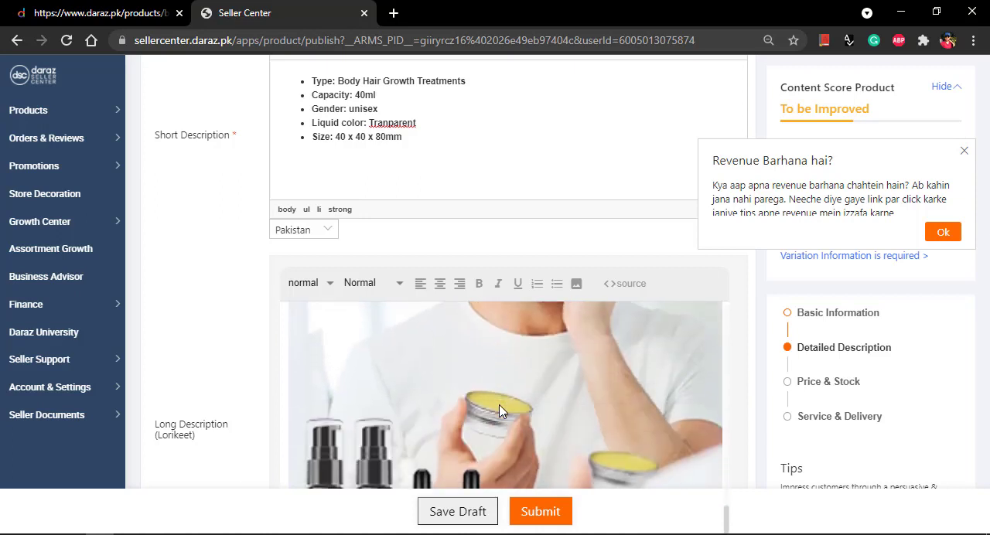
scroll(514, 387, "down", 2)
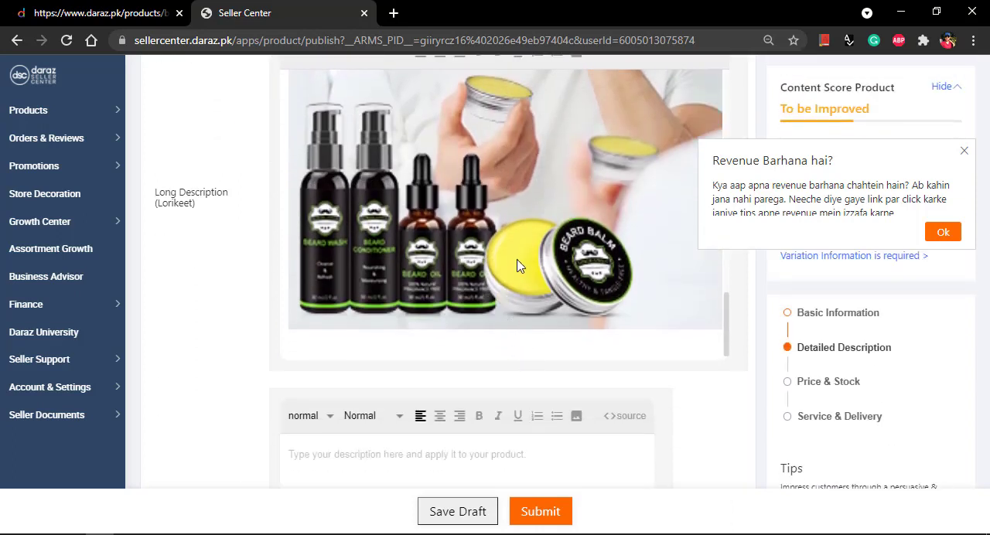
scroll(520, 265, "up", 4)
scroll(516, 263, "down", 4)
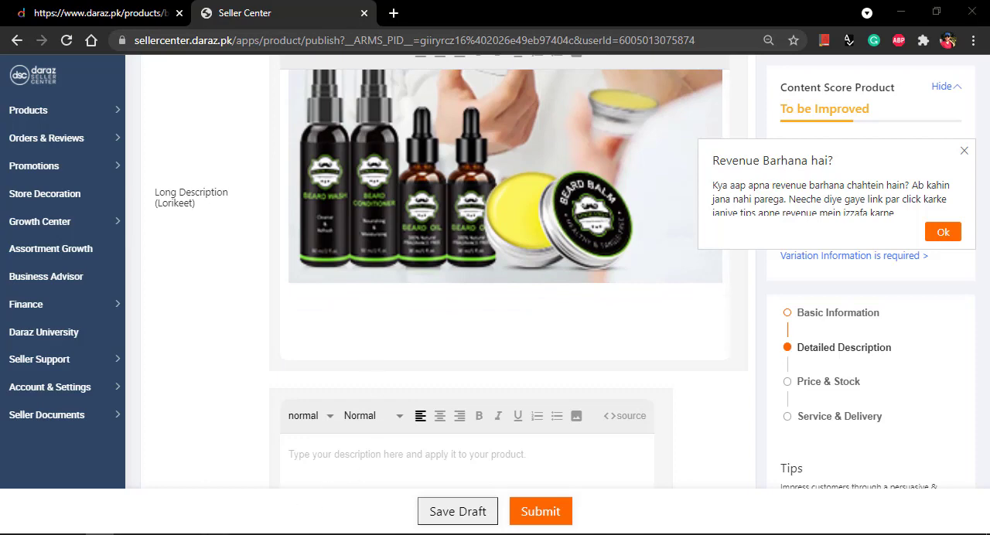
key("alt+Tab")
scroll(398, 338, "down", 4)
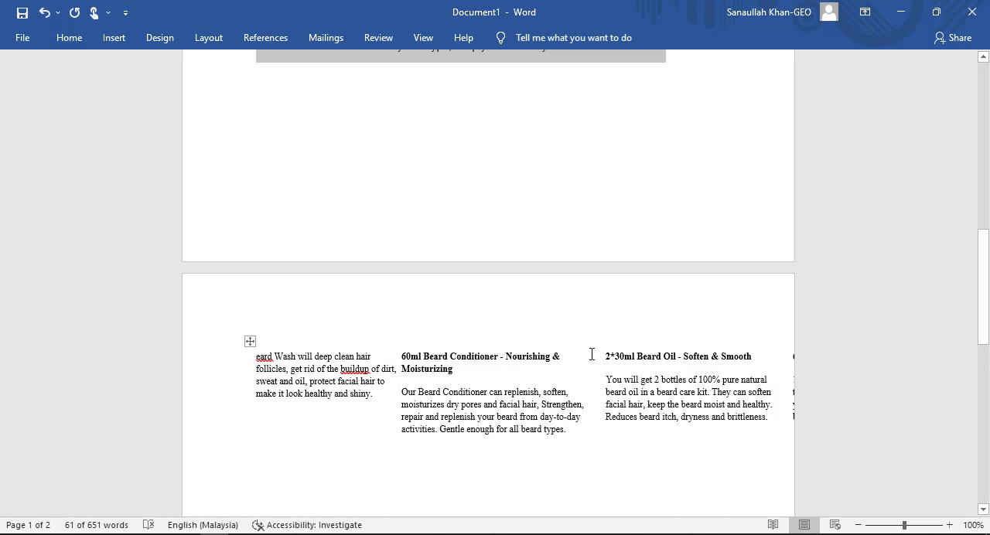
left_click_drag(591, 354, 719, 443)
left_click(738, 446)
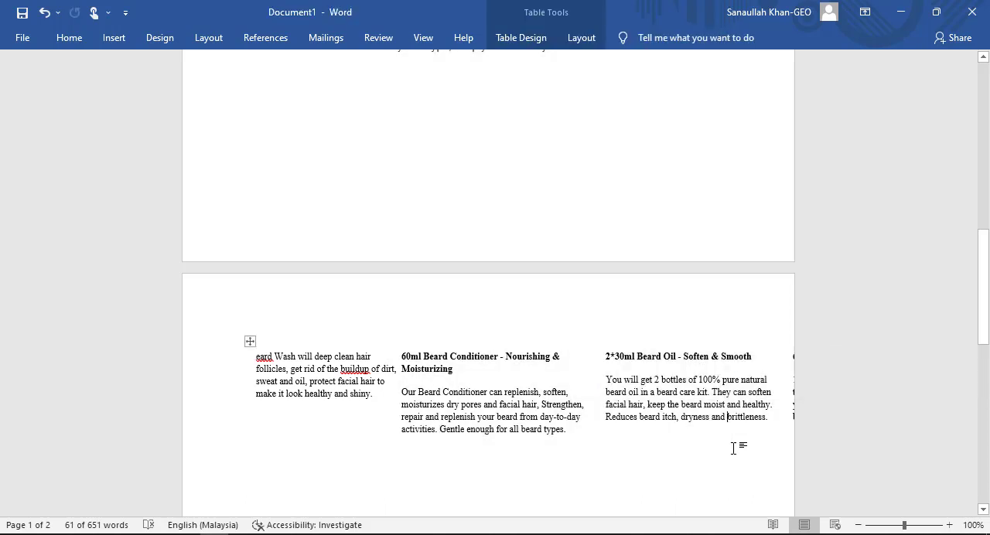
left_click_drag(674, 386, 607, 344)
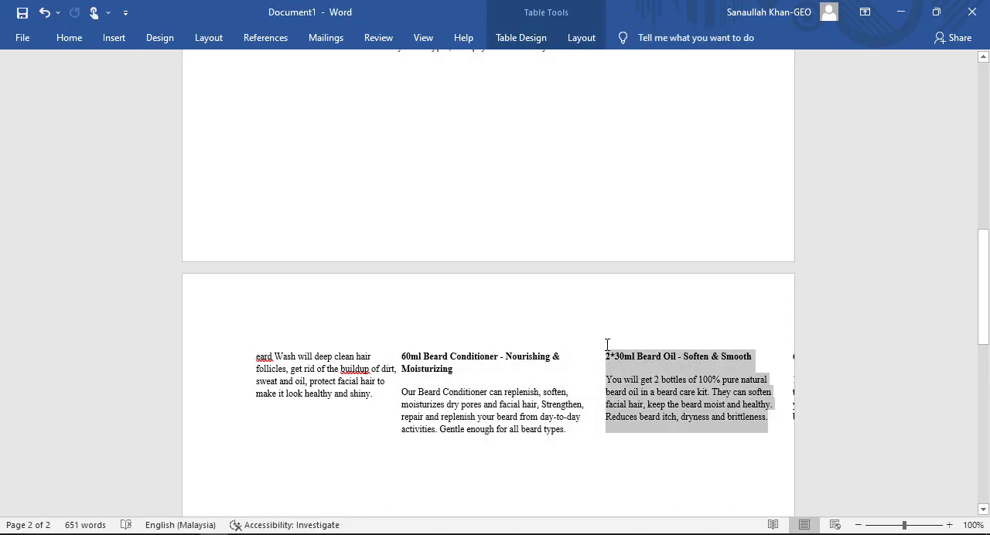
right_click(669, 387)
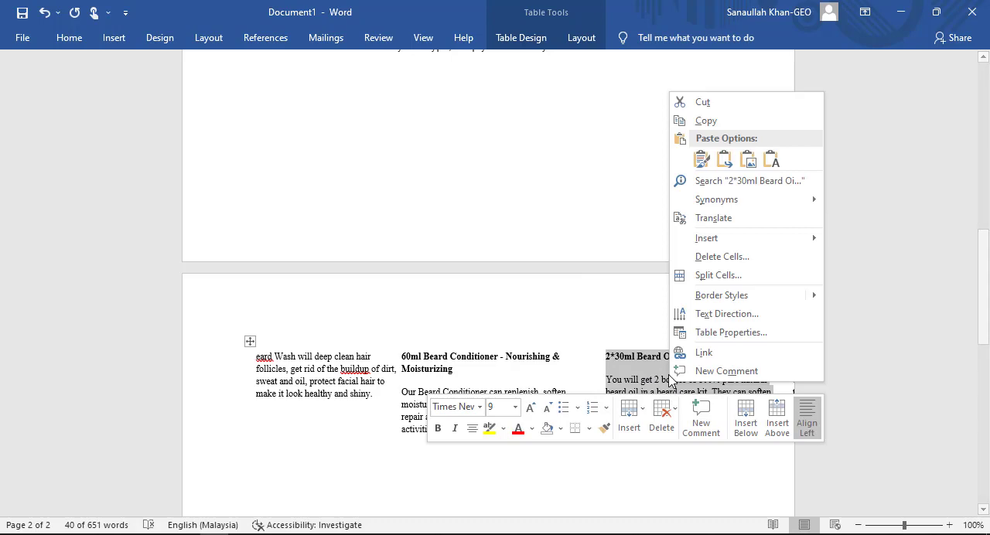
left_click(710, 124)
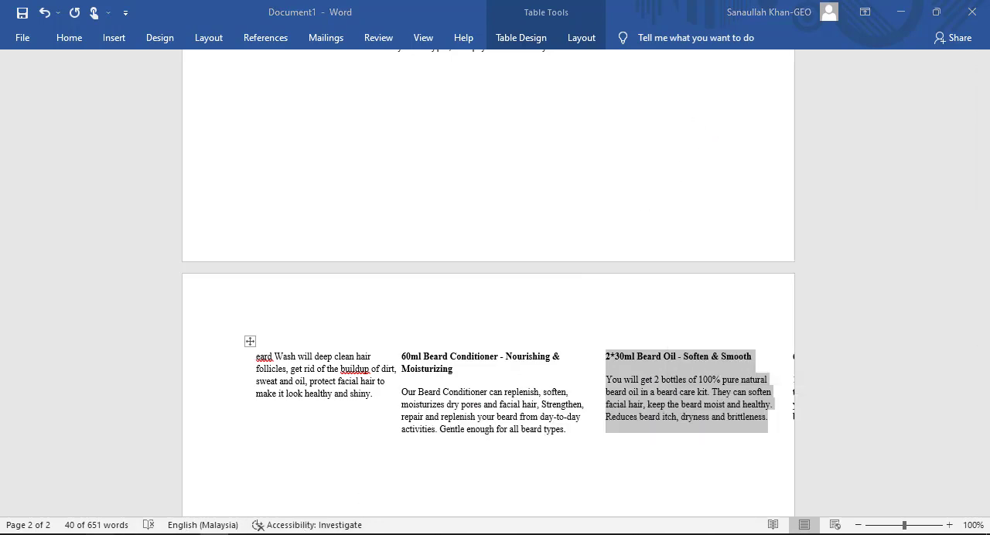
key("alt+Tab")
key("ctrl+v")
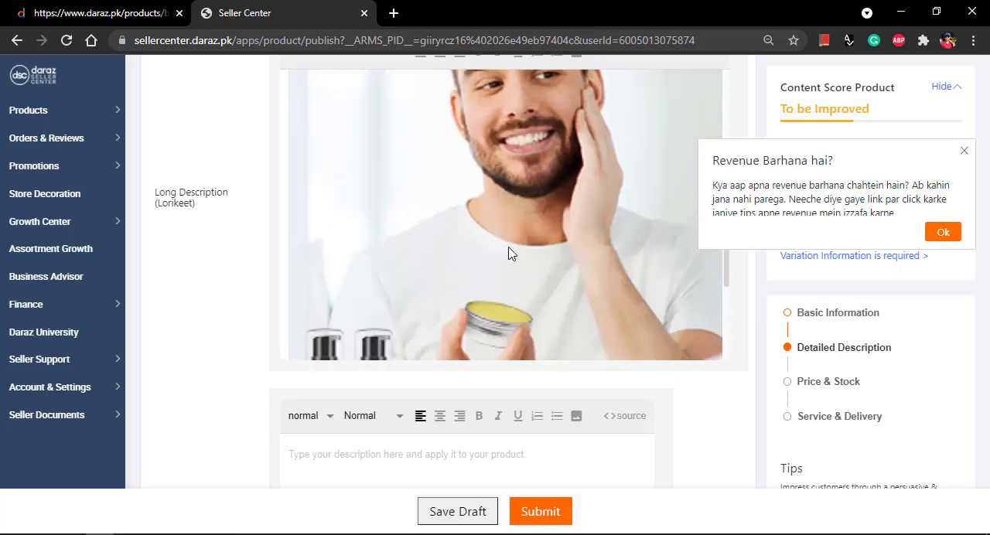
scroll(490, 280, "down", 1)
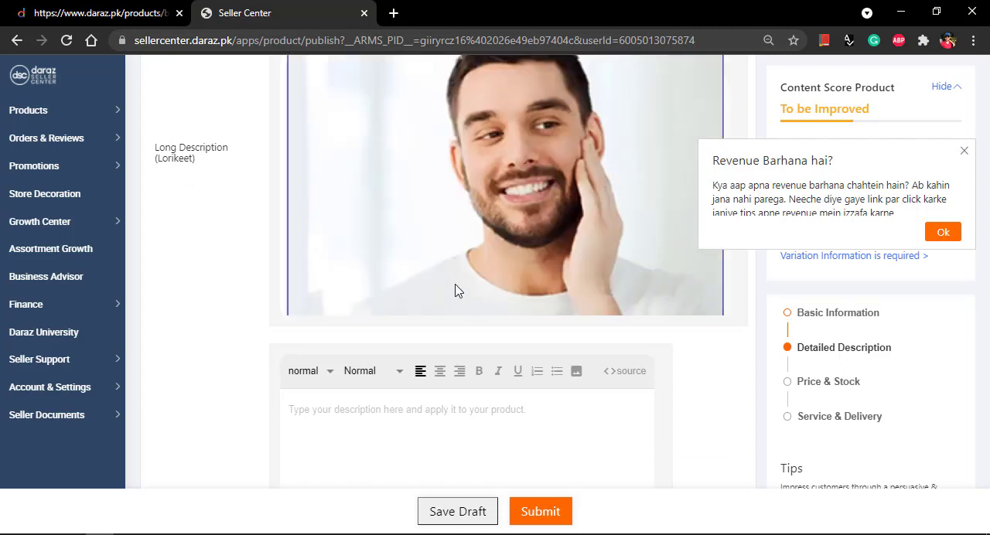
Step: Dismiss the revenue notice and review the arrangement of images and pasted text throughout the Long Description
left_click(964, 152)
scroll(436, 289, "up", 3)
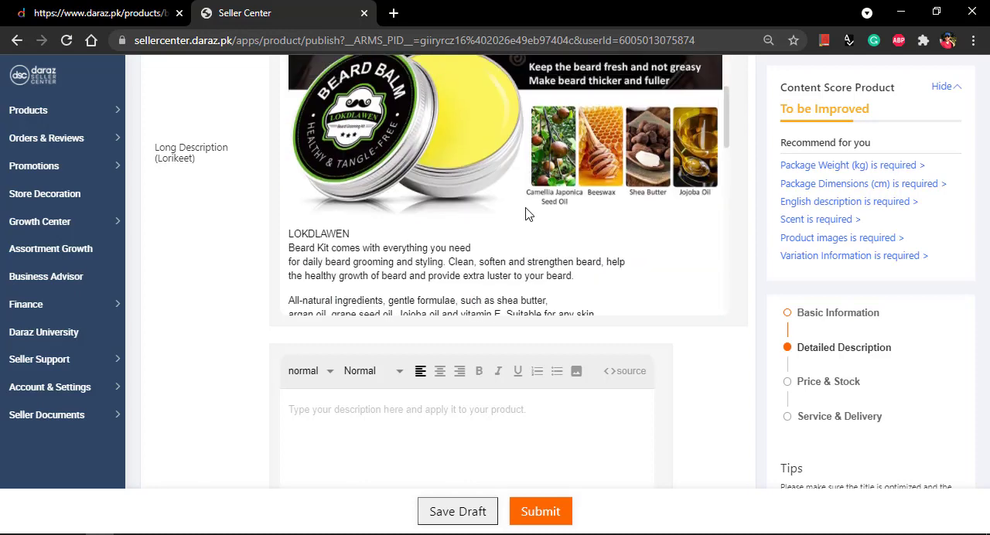
scroll(525, 214, "up", 5)
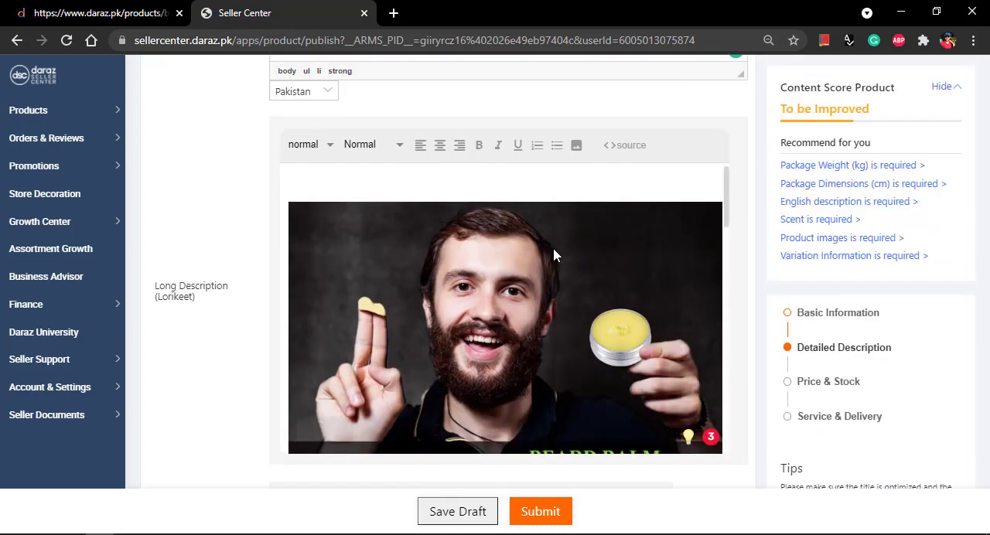
scroll(554, 255, "down", 5)
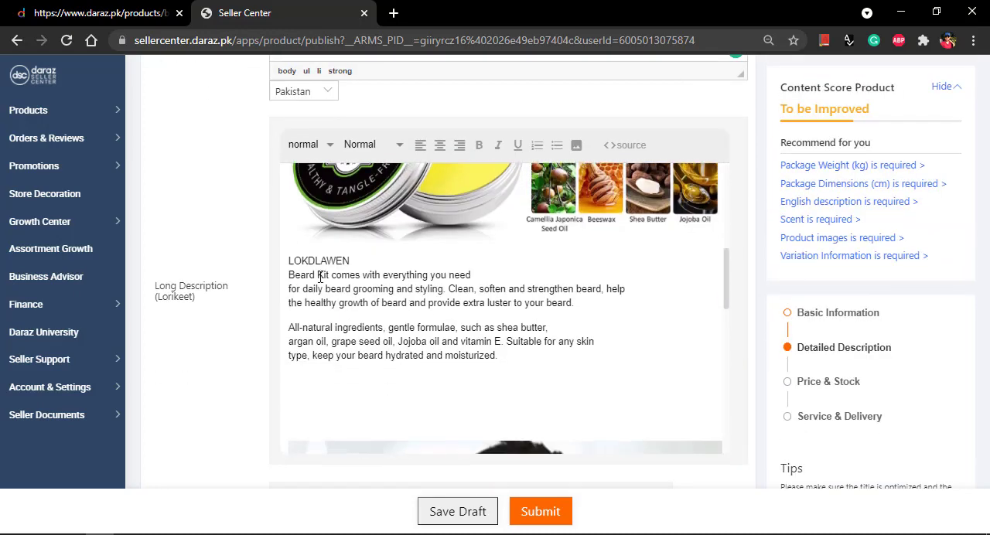
scroll(543, 361, "down", 5)
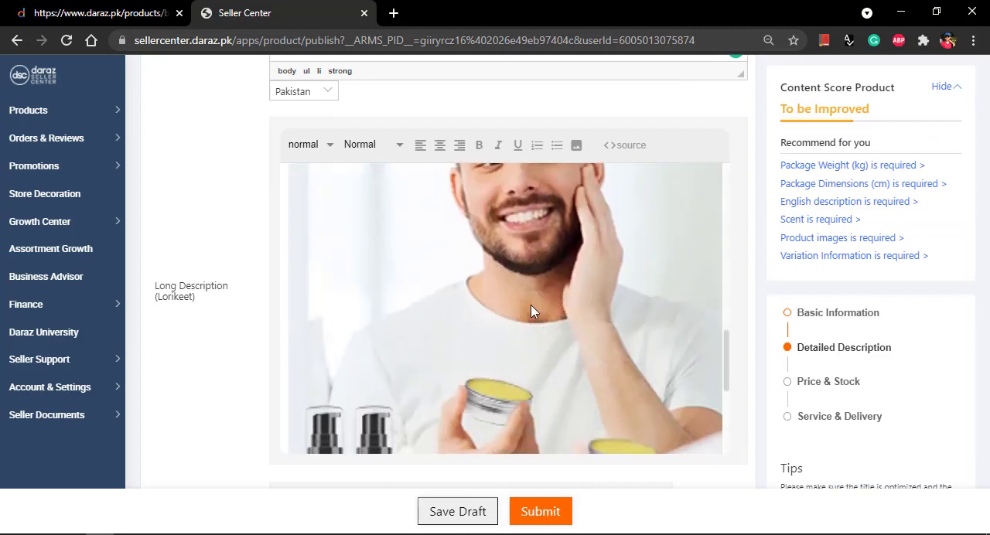
scroll(531, 311, "down", 5)
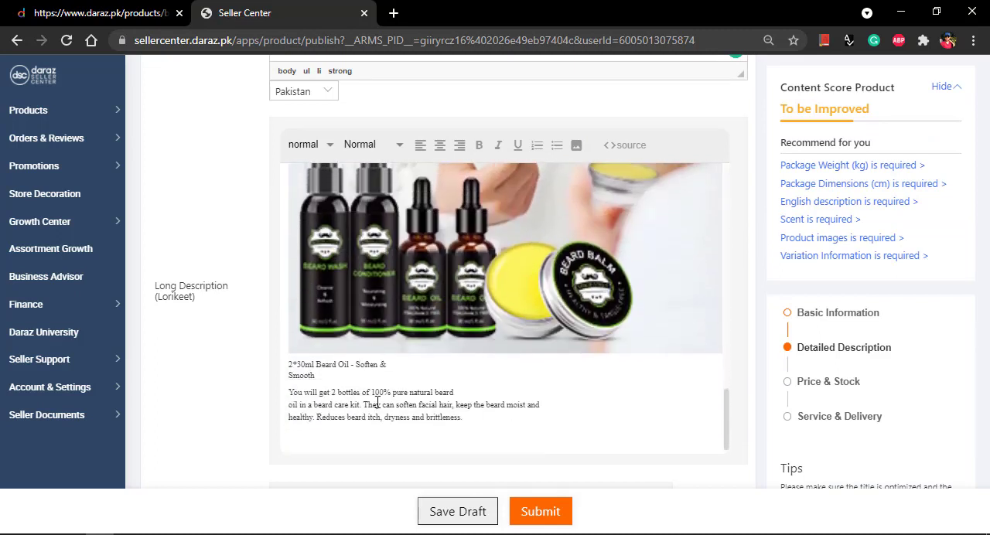
left_click_drag(457, 417, 266, 374)
scroll(586, 365, "up", 10)
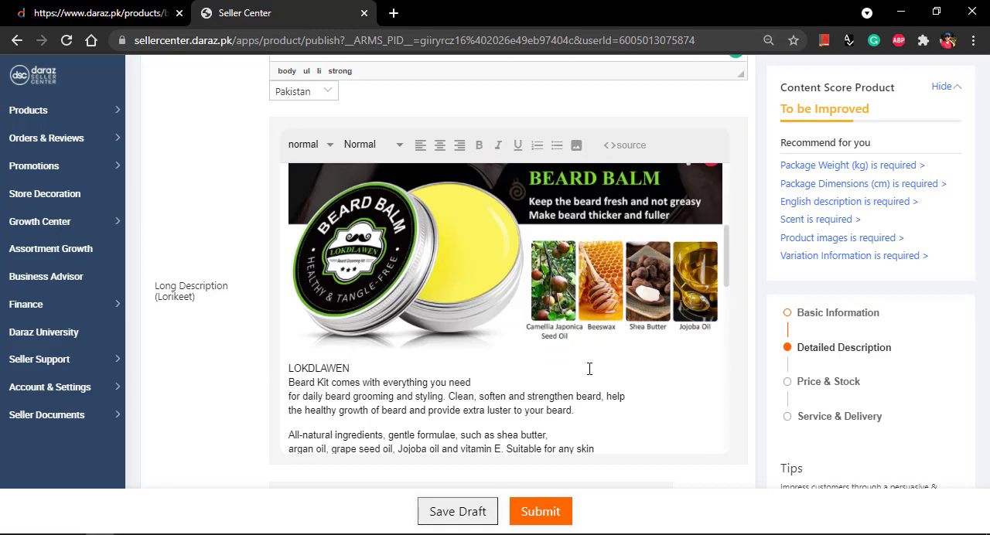
Step: Compare the Long Description's images and text with the product details of the Beard Growth Esential Oil listing in the other browser tab
scroll(589, 369, "down", 10)
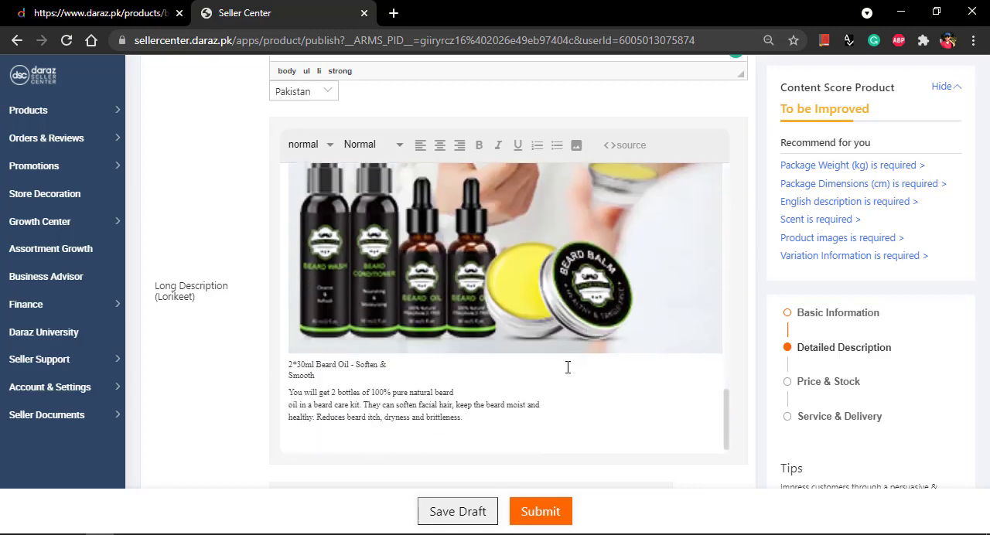
scroll(559, 403, "up", 3)
scroll(542, 298, "up", 3)
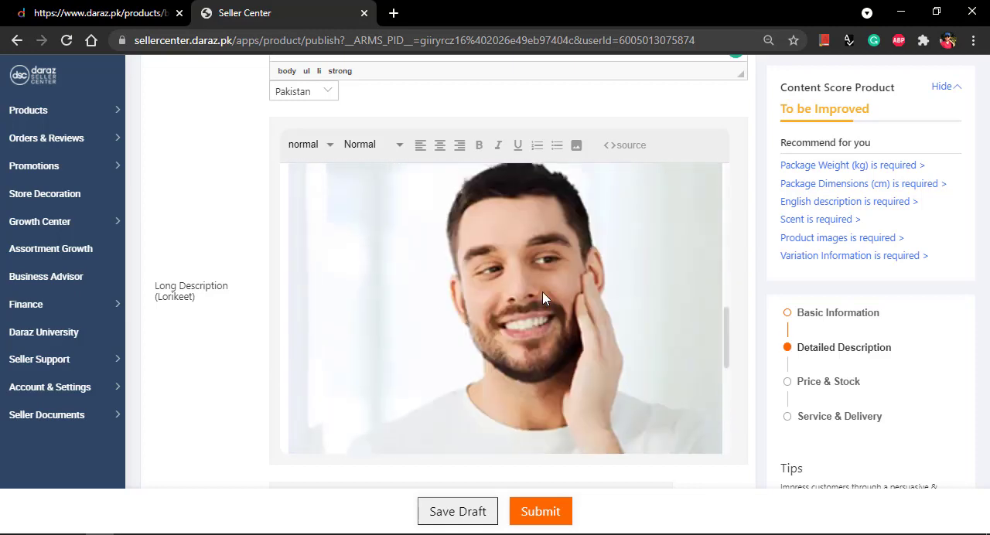
scroll(542, 299, "down", 5)
scroll(495, 389, "up", 3)
left_click(101, 13)
scroll(386, 309, "down", 4)
scroll(418, 354, "down", 4)
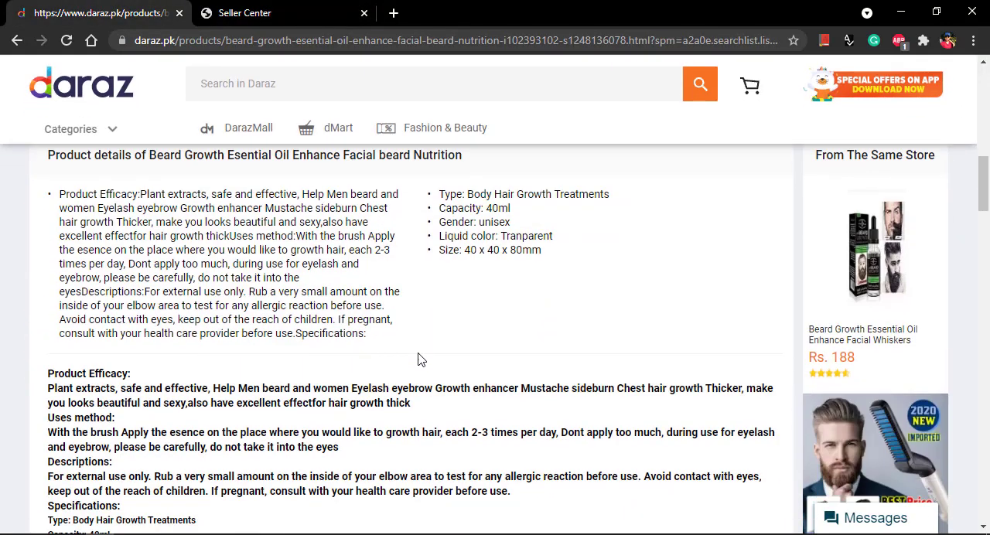
scroll(305, 387, "up", 3)
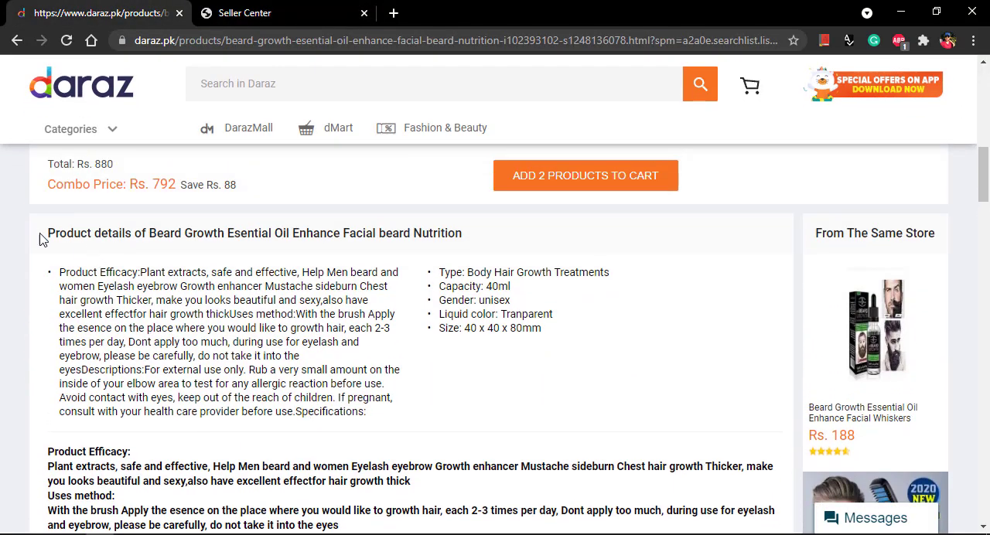
left_click_drag(40, 233, 256, 410)
scroll(264, 418, "down", 4)
left_click(264, 415)
left_click_drag(208, 440, 85, 104)
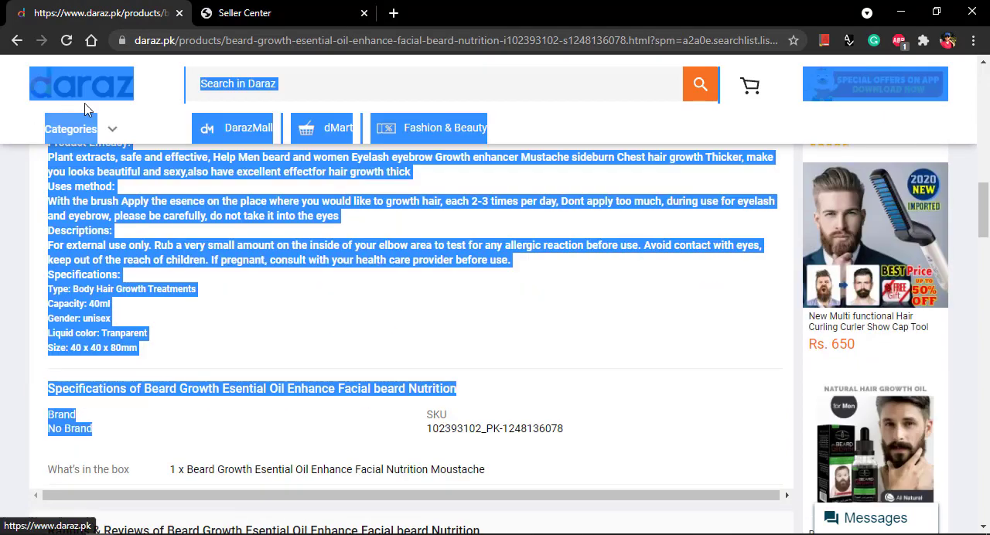
Step: Return to the Seller Center form and review the Long Description from the Beard Balm image down to the final Beard Oil text
left_click(245, 12)
scroll(574, 365, "up", 3)
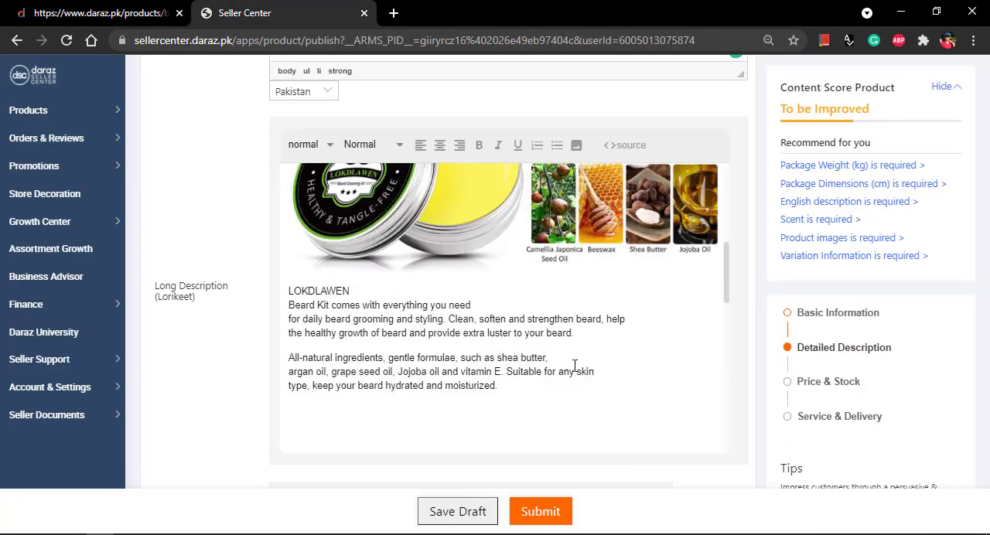
scroll(578, 353, "up", 3)
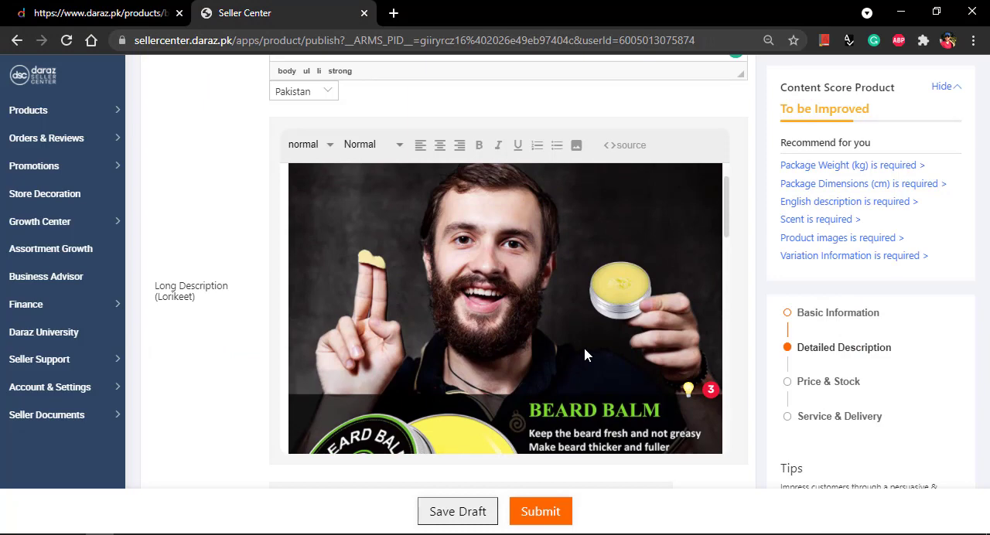
scroll(585, 354, "down", 1)
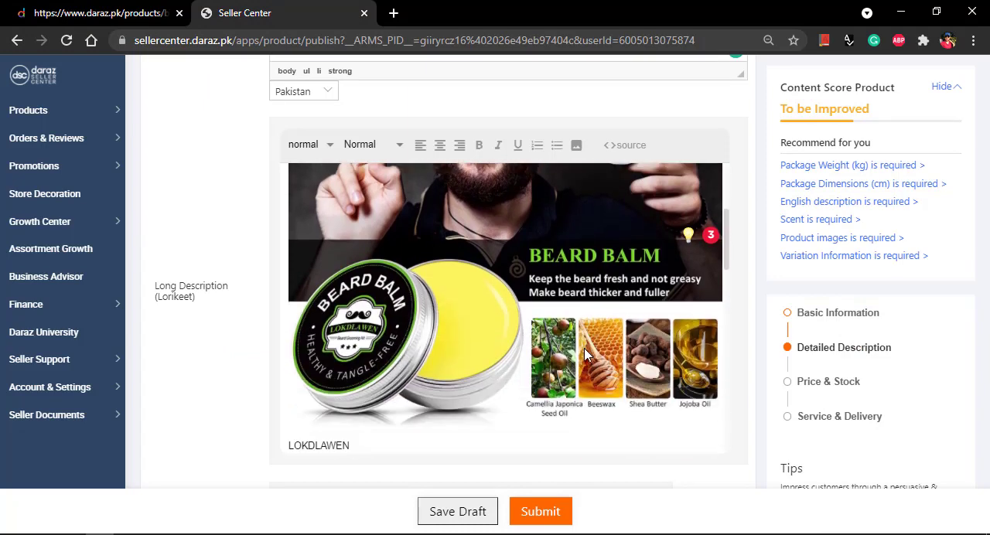
scroll(586, 356, "down", 2)
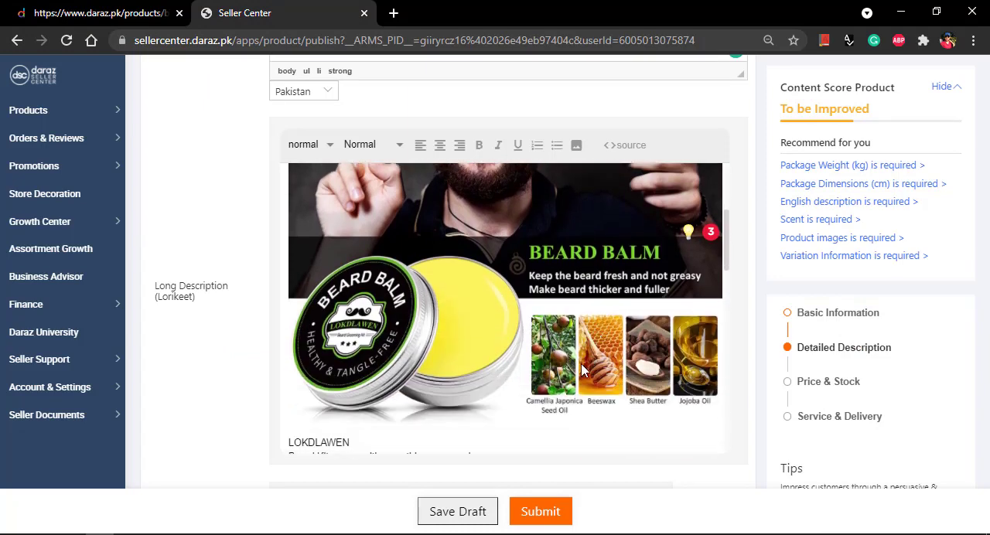
scroll(582, 361, "down", 2)
scroll(564, 372, "down", 3)
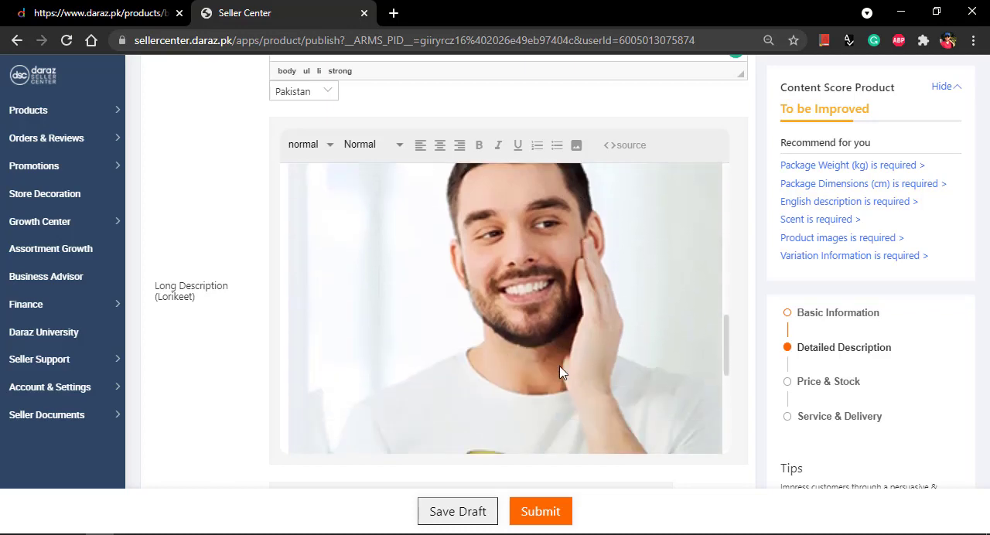
scroll(557, 365, "down", 1)
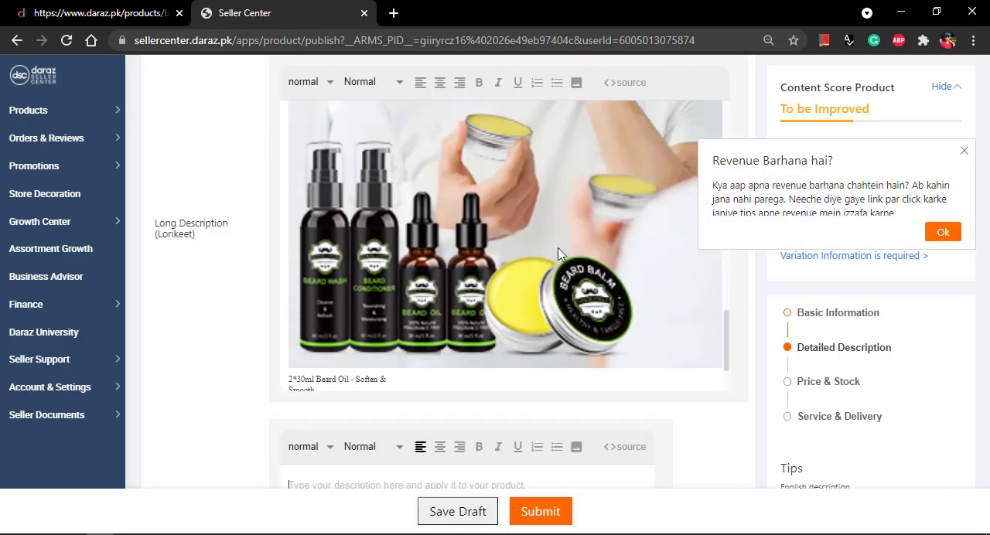
Step: Copy the Product Efficacy through Specifications sections from the Word document, paste them into the English description, and check the pasted text
scroll(563, 293, "down", 5)
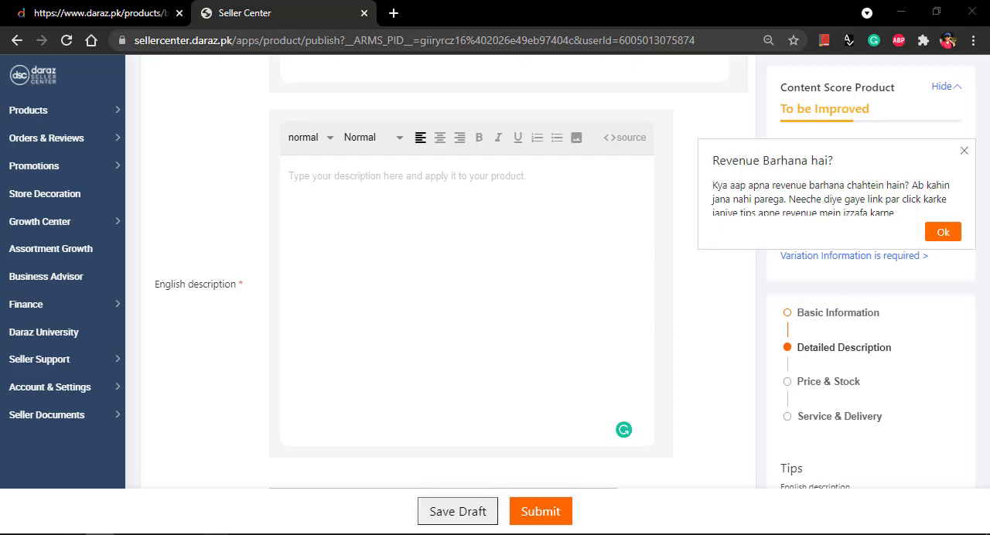
key("alt+Tab")
left_click_drag(389, 366, 229, 104)
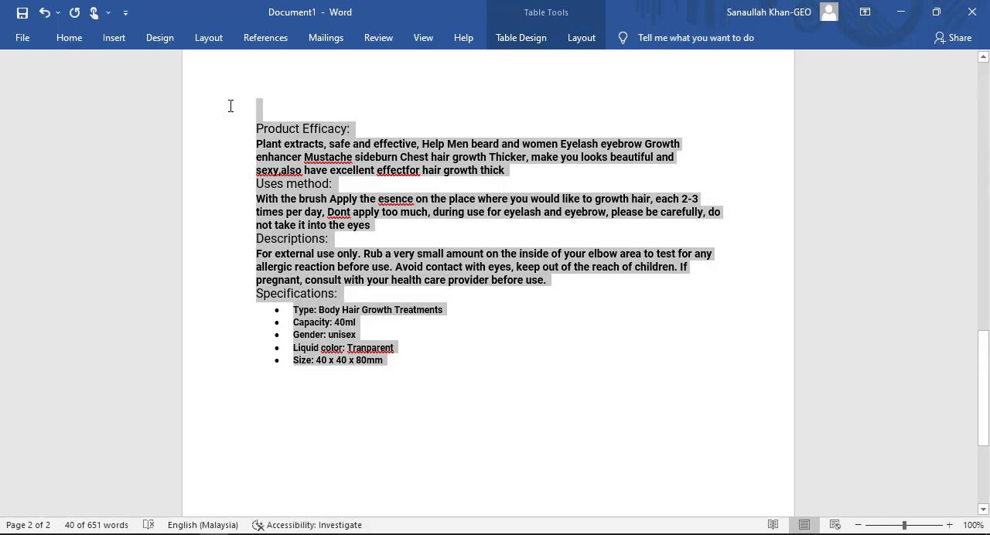
right_click(334, 154)
left_click(378, 183)
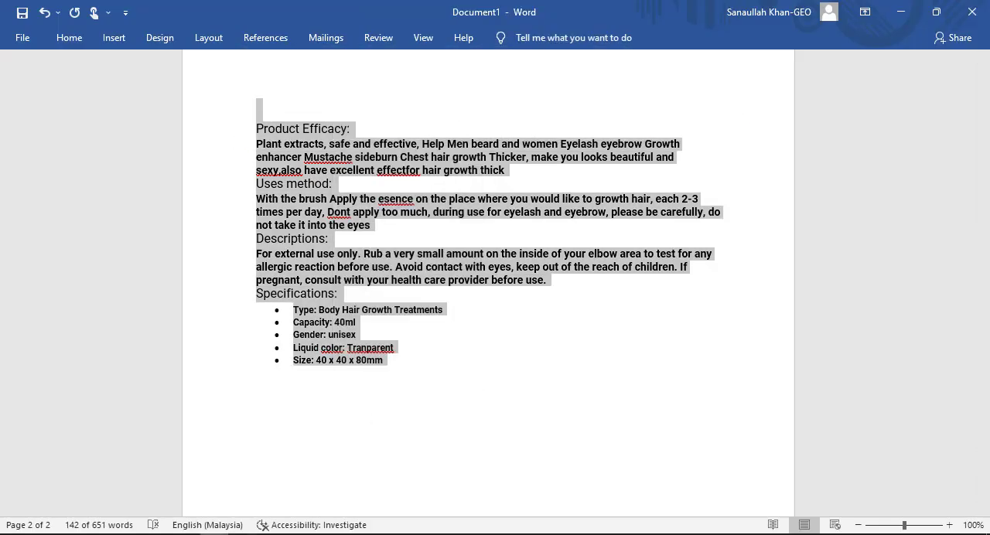
key("alt+Tab")
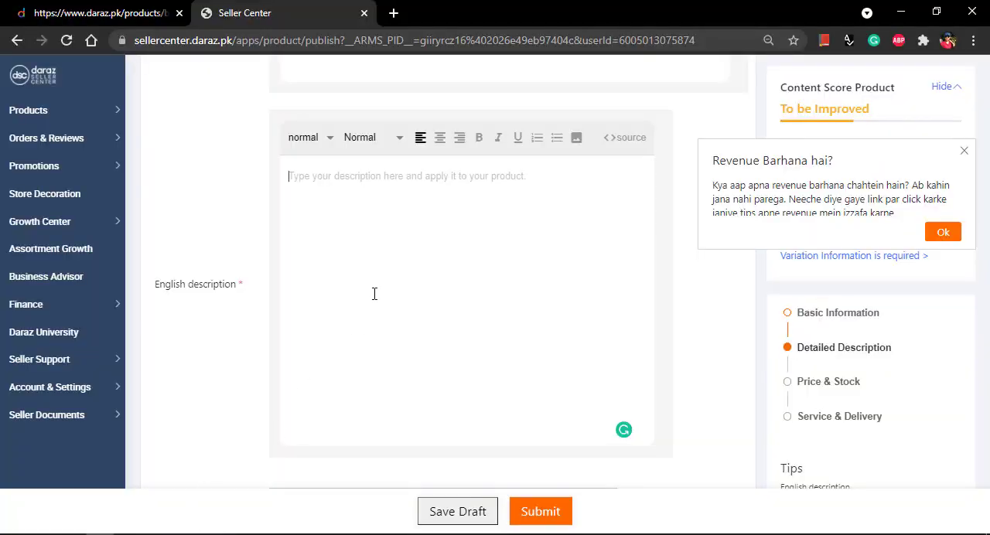
left_click(373, 294)
key("ctrl+v")
scroll(466, 301, "up", 3)
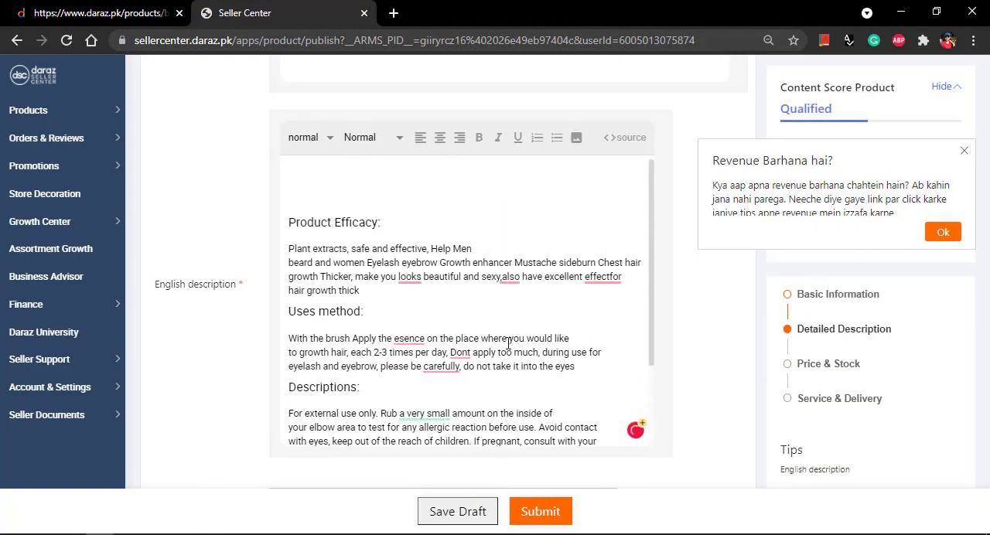
scroll(465, 302, "up", 10)
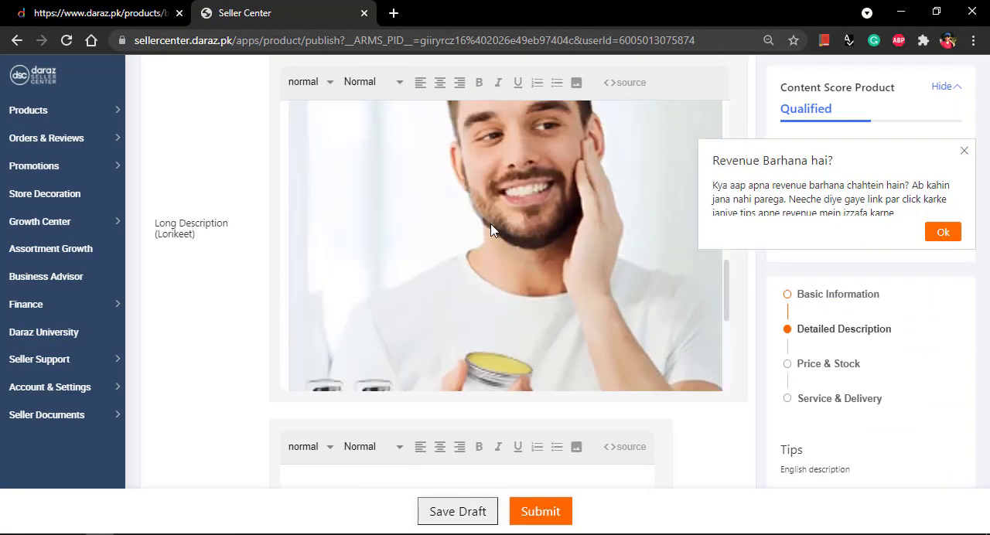
scroll(495, 225, "down", 12)
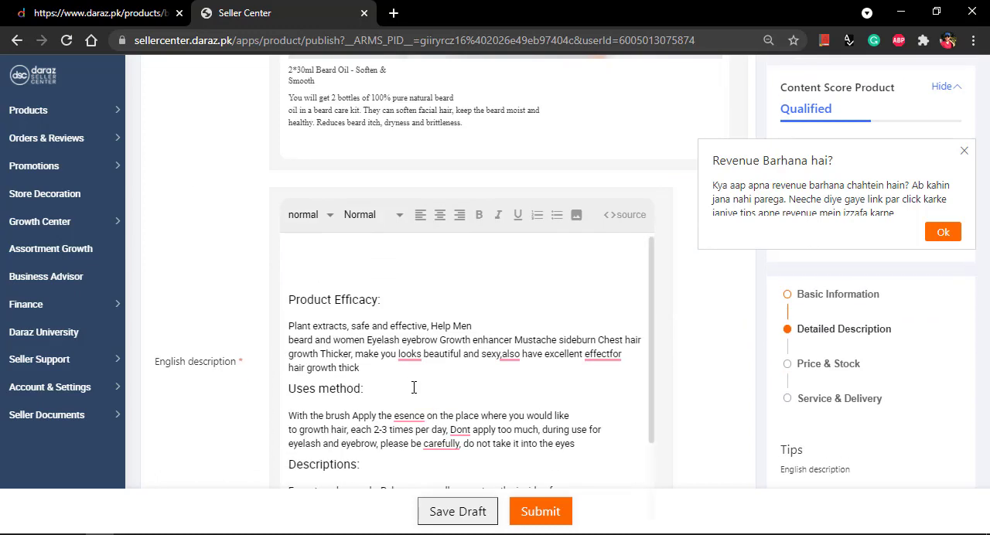
scroll(555, 410, "down", 5)
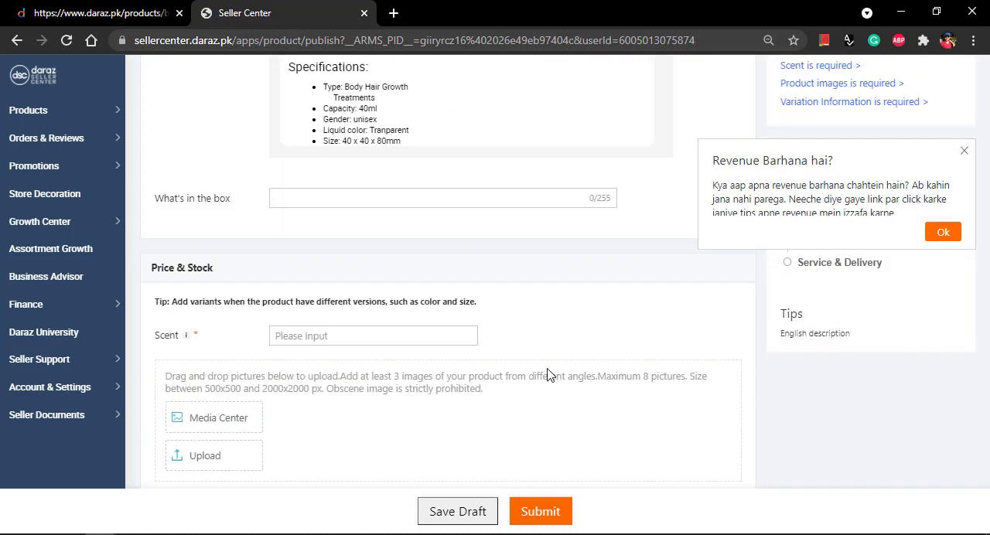
Step: Fill What's in the box with "1 x Beard Growth Esential Oil Enhance Facial Nutrition Moustache" copied from the reference listing
scroll(550, 373, "up", 1)
left_click(329, 267)
left_click(468, 309)
scroll(477, 314, "up", 2)
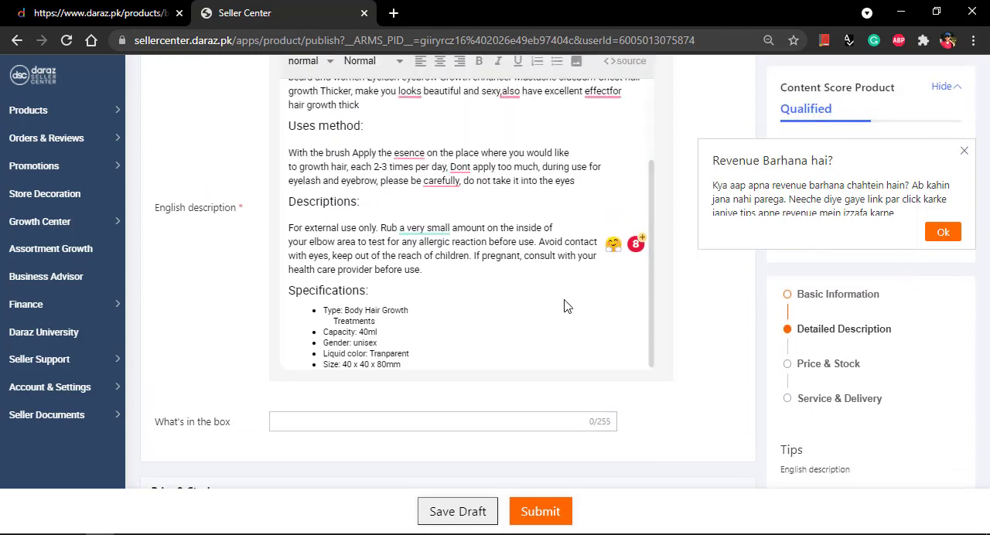
scroll(567, 293, "down", 2)
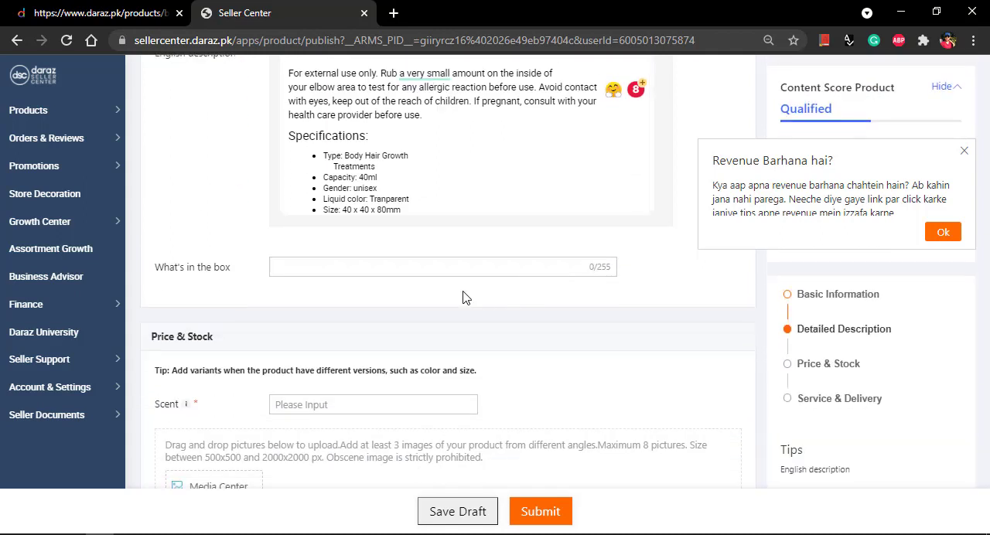
left_click(338, 275)
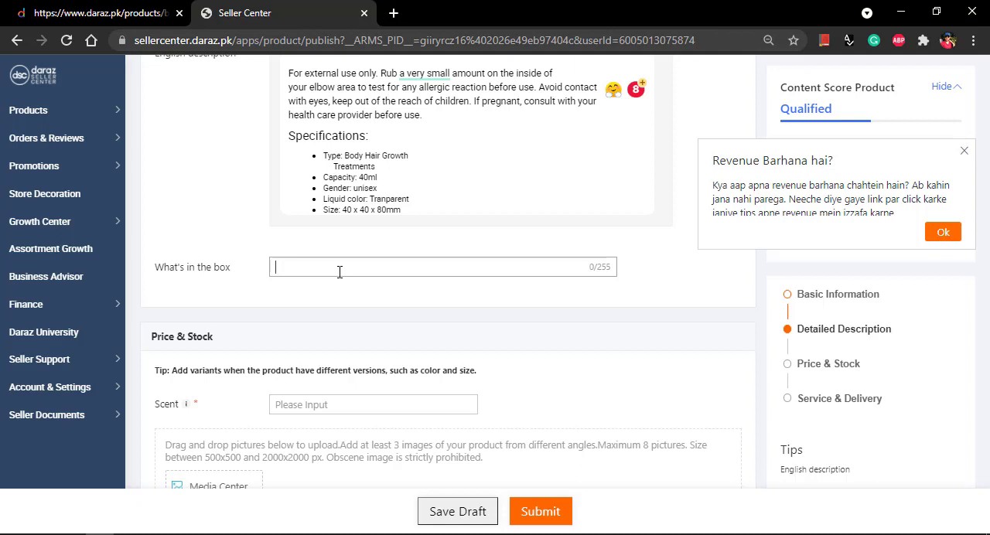
key("ctrl+v")
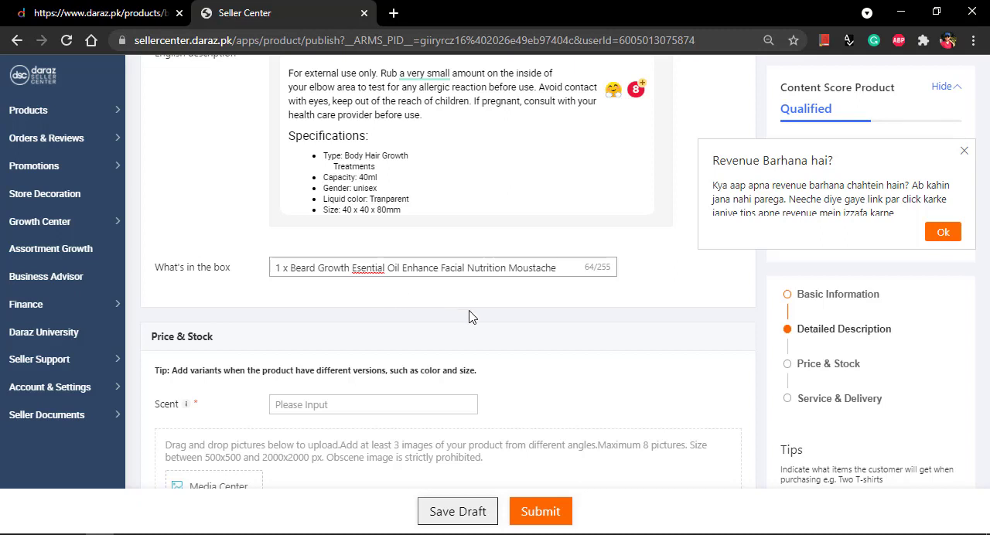
Step: Set the product's Scent to N/A in the Price & Stock section
scroll(541, 334, "down", 3)
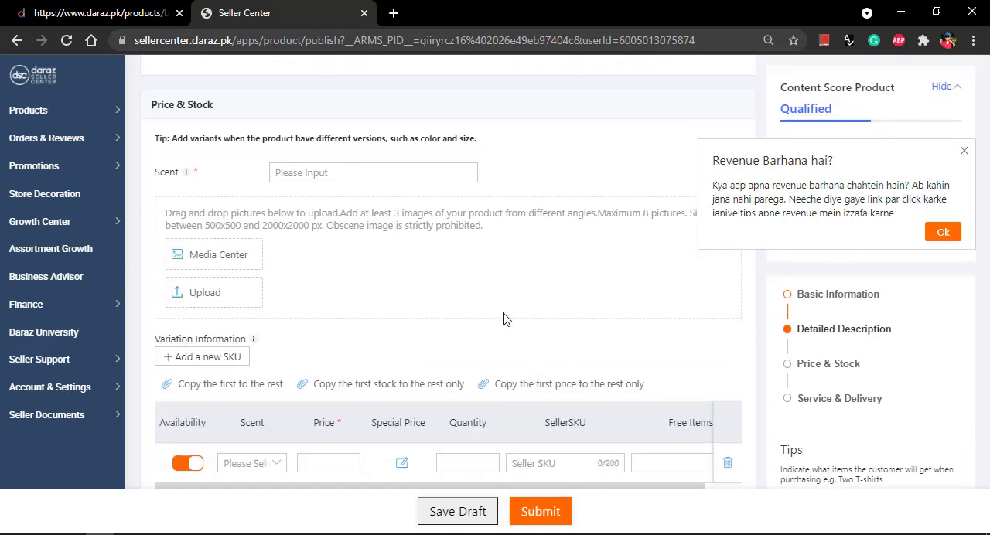
scroll(229, 272, "up", 2)
left_click_drag(214, 292, 170, 290)
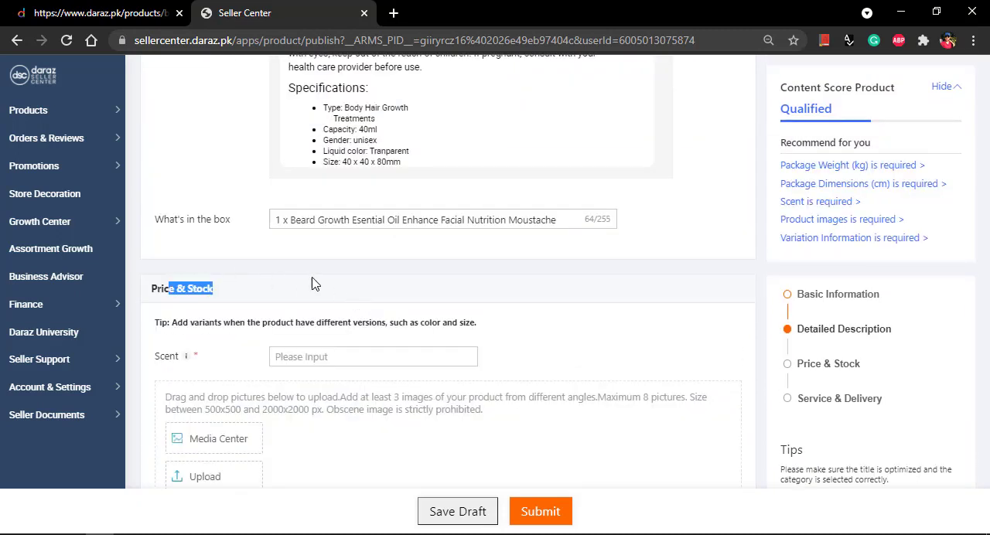
scroll(204, 303, "down", 1)
left_click(309, 279)
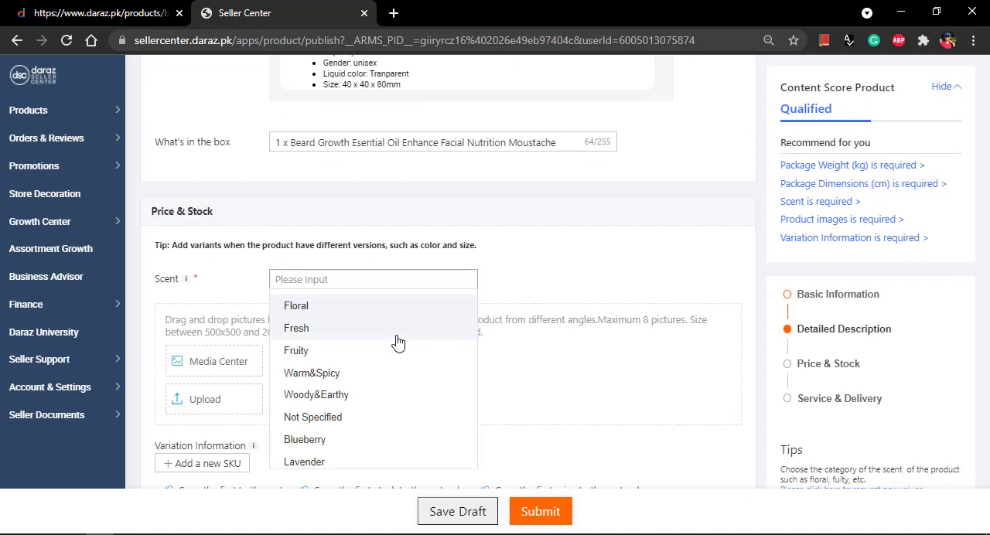
scroll(395, 343, "down", 4)
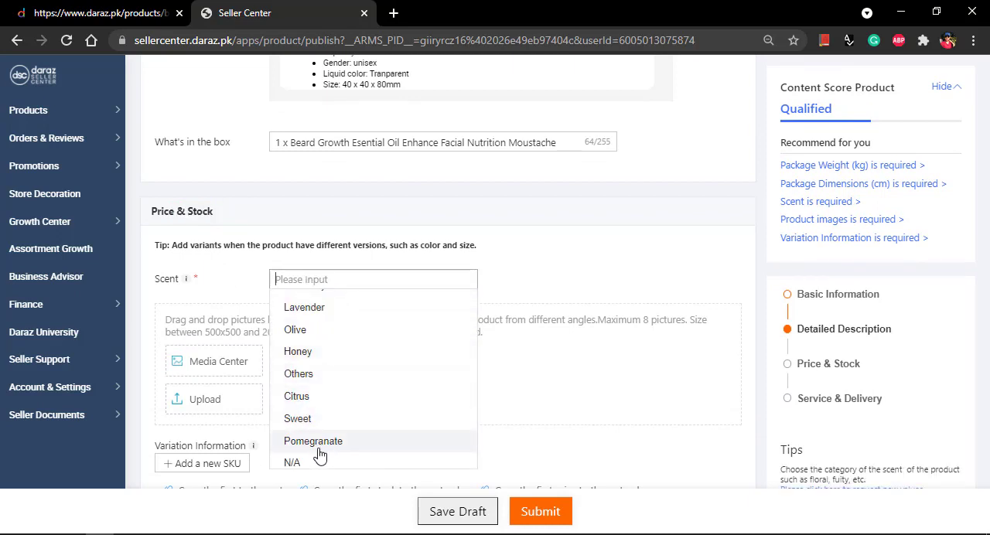
left_click(322, 462)
scroll(394, 342, "down", 2)
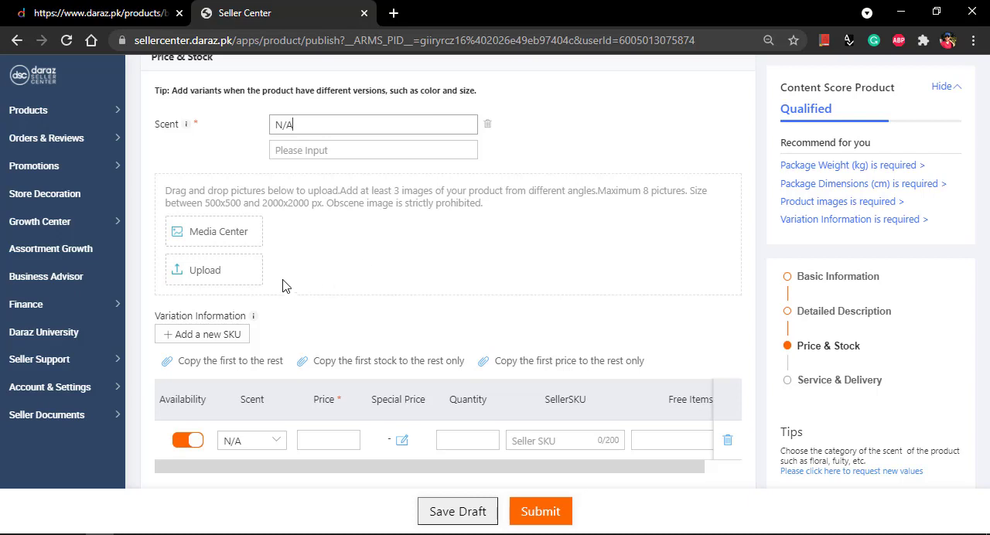
left_click(228, 236)
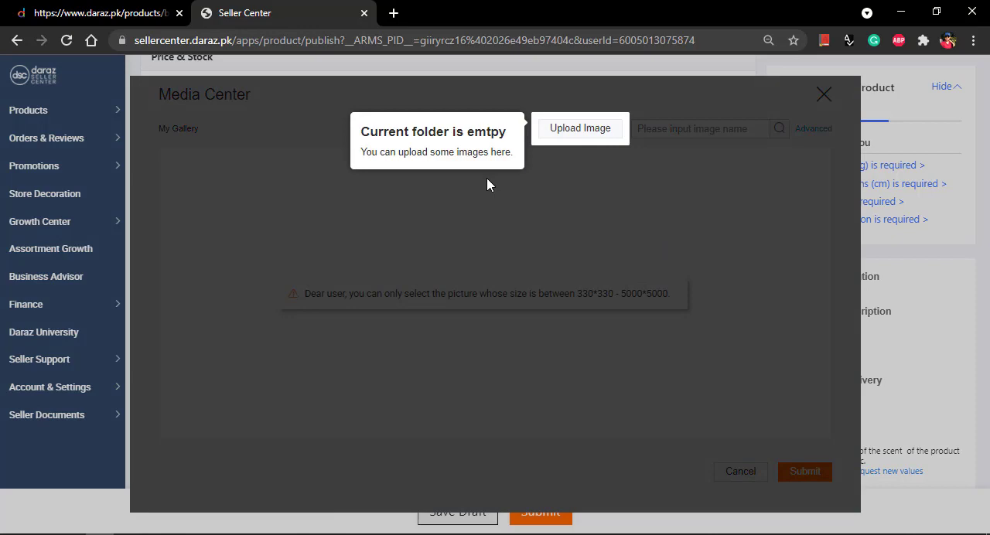
left_click(487, 184)
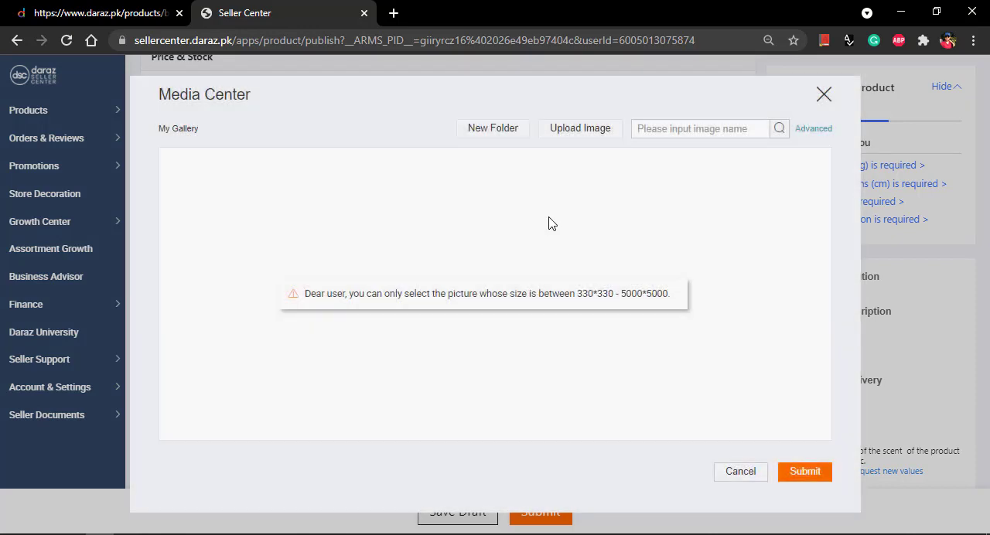
left_click(824, 94)
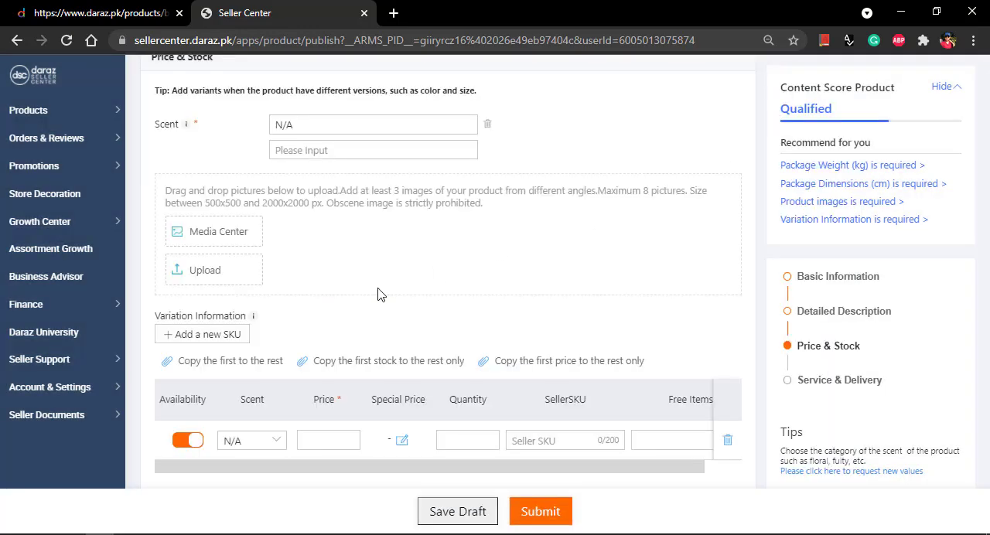
Step: Upload the product images 71Q5zIsfpIL._SL1500_, 81pcHMu1WjL._SL1500_ and 81xrU0Mb4bL._SL1500_ from the Desktop, and dismiss the revenue pop-up
left_click(225, 270)
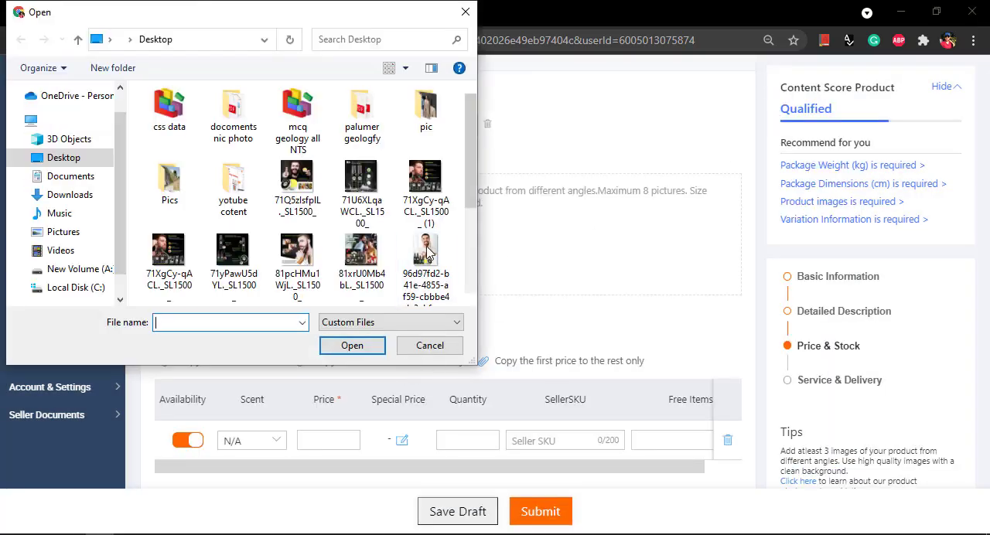
scroll(372, 221, "down", 1)
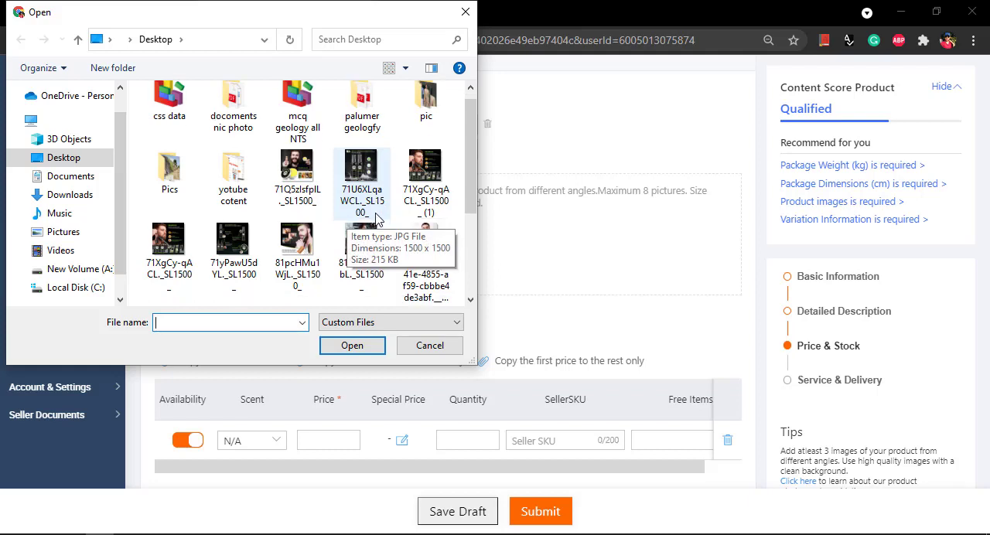
left_click(309, 190)
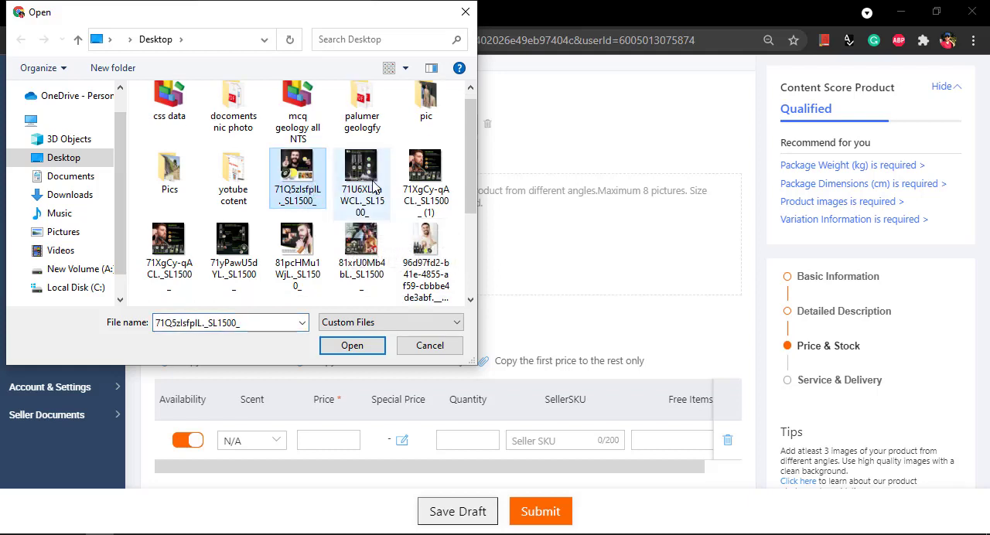
left_click(298, 245, "ctrl")
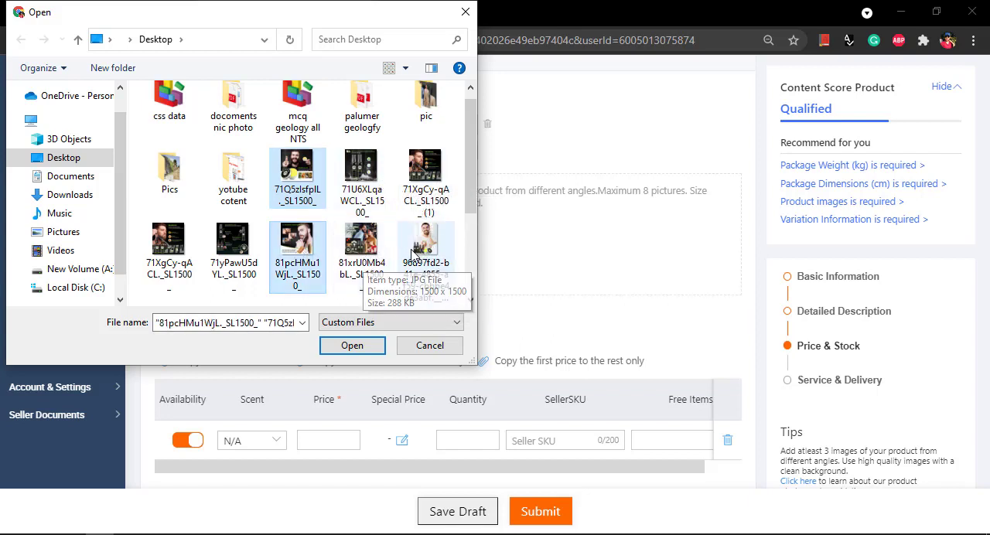
left_click(368, 249, "ctrl")
left_click(352, 346)
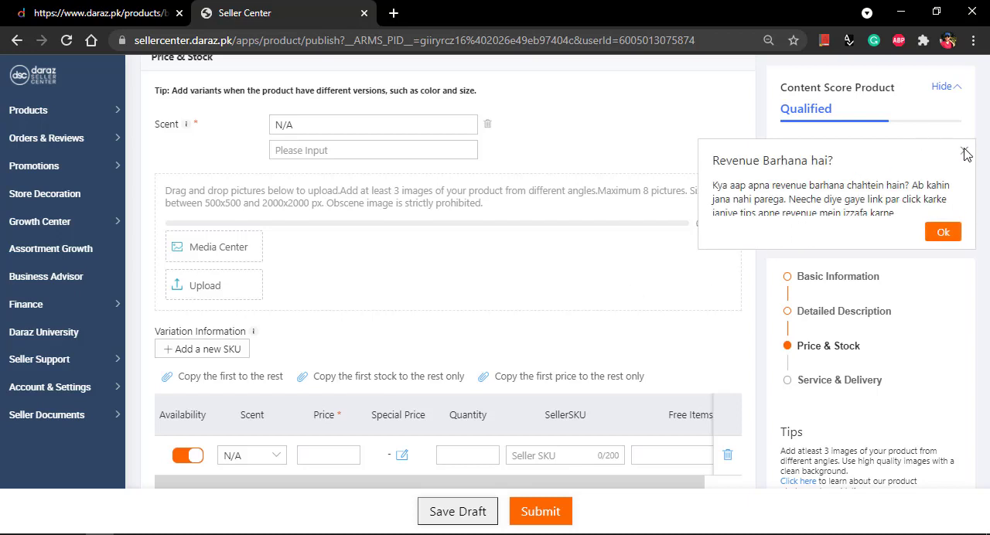
left_click(968, 151)
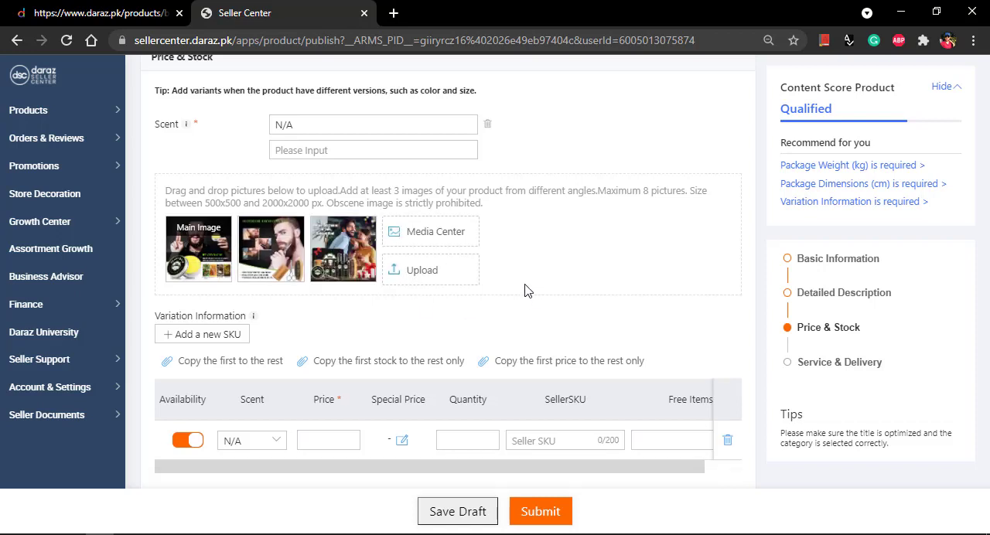
Step: Add a second SKU row under Variation Information and delete it again
scroll(526, 289, "down", 1)
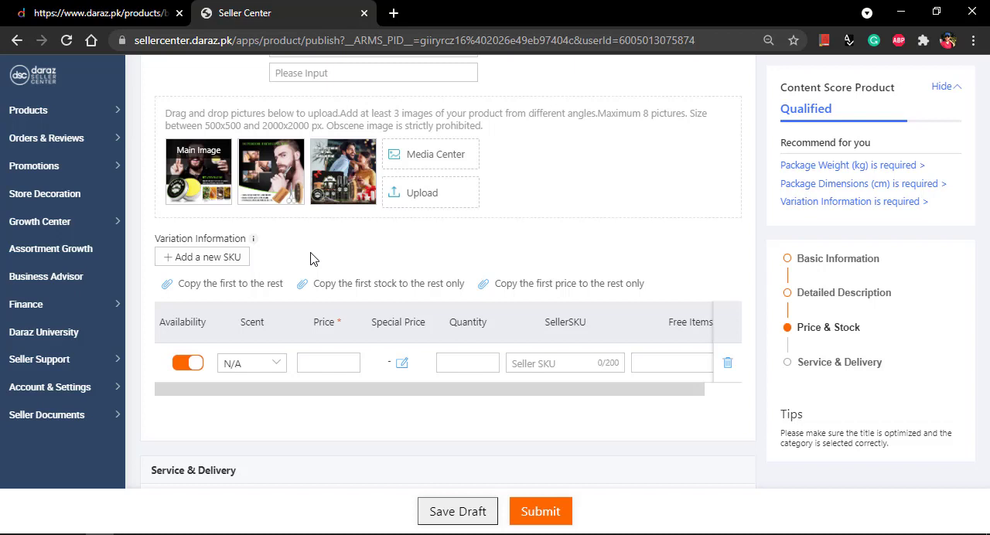
left_click(201, 263)
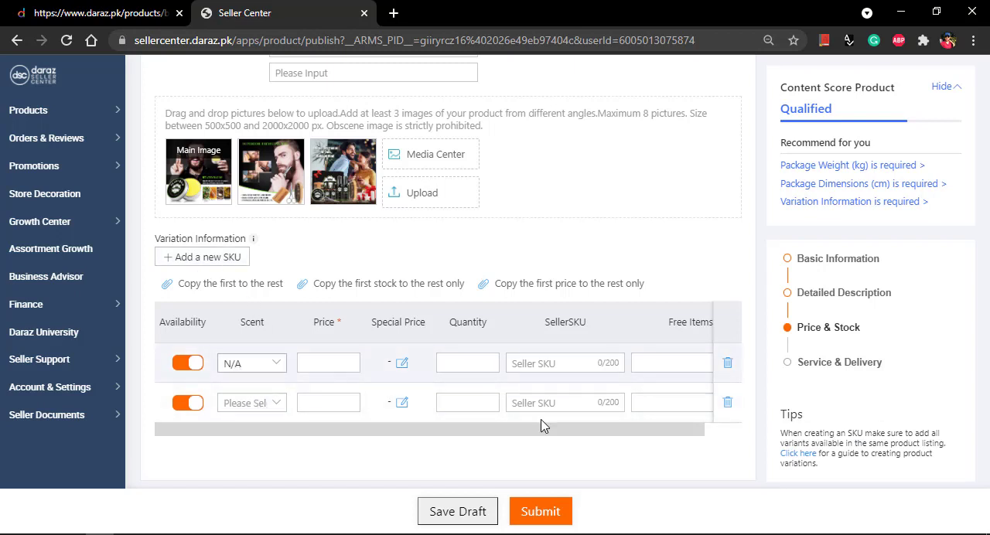
left_click(726, 403)
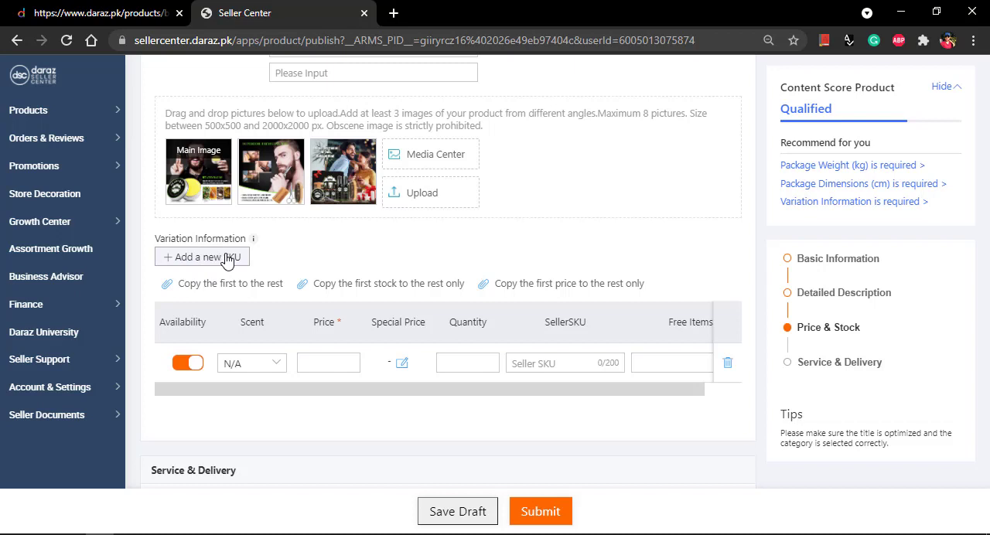
Step: Set the price of the N/A scent variation to 170
scroll(400, 278, "down", 1)
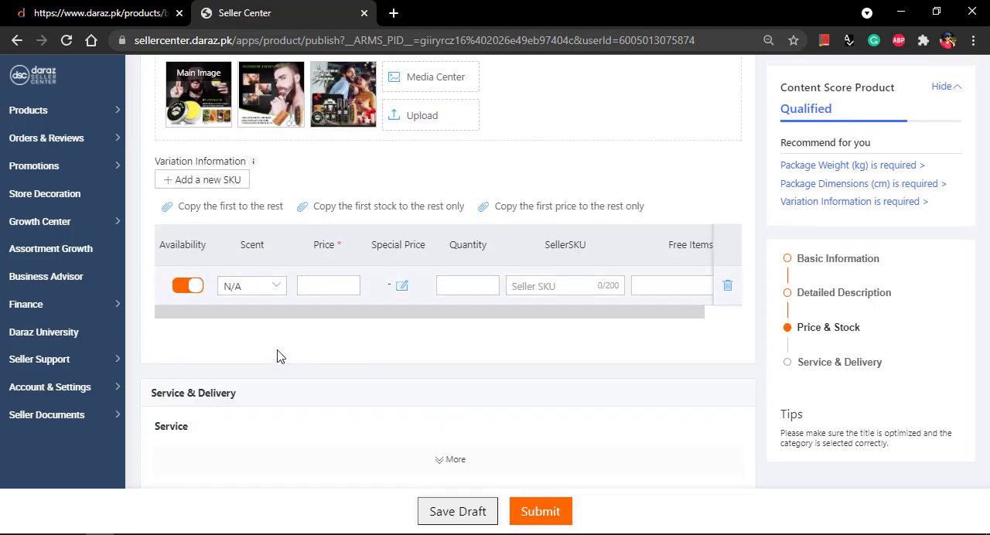
scroll(280, 356, "up", 1)
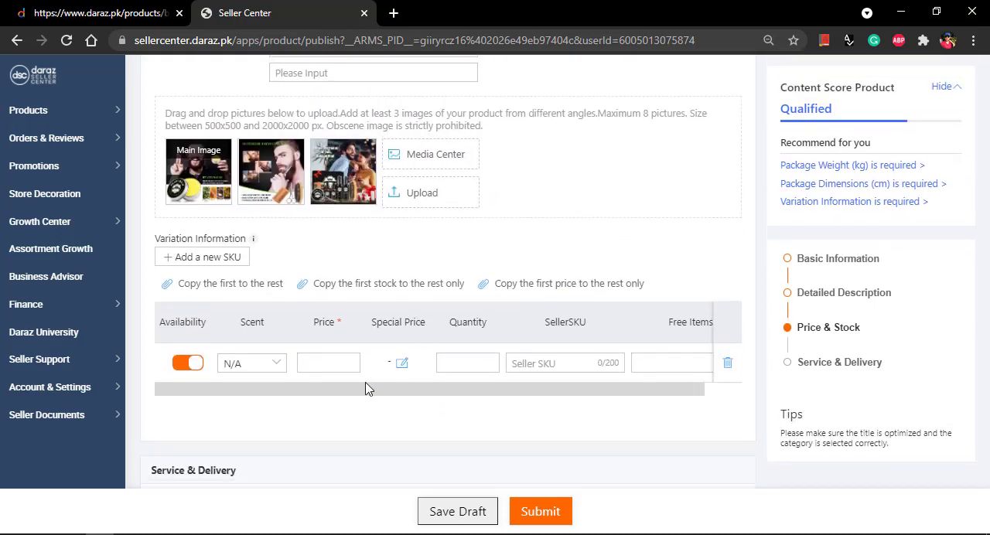
left_click(321, 361)
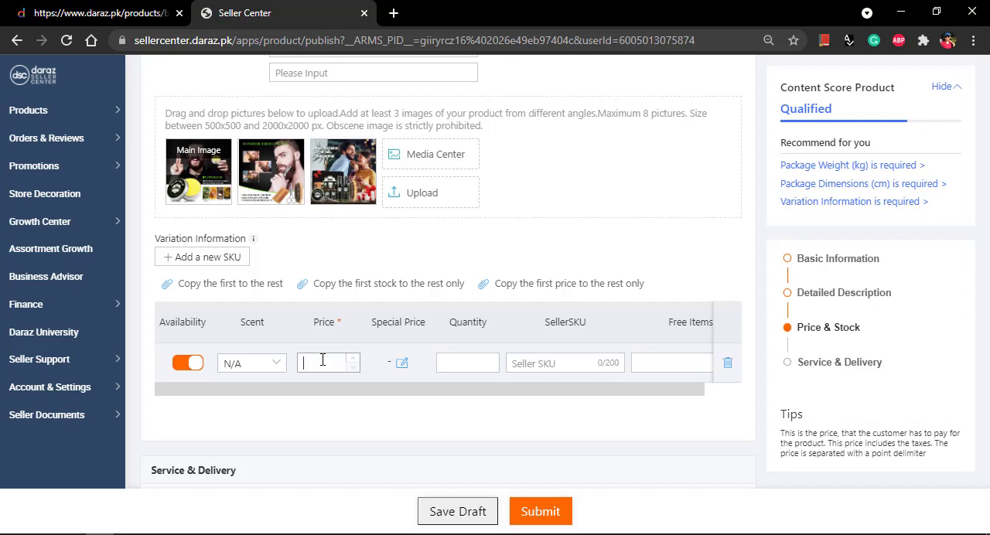
type("170")
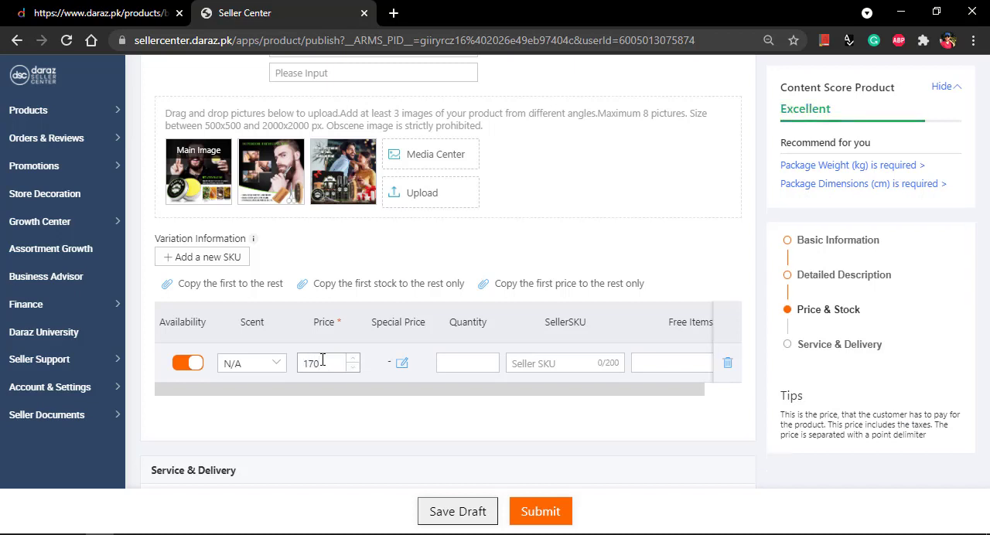
left_click(396, 401)
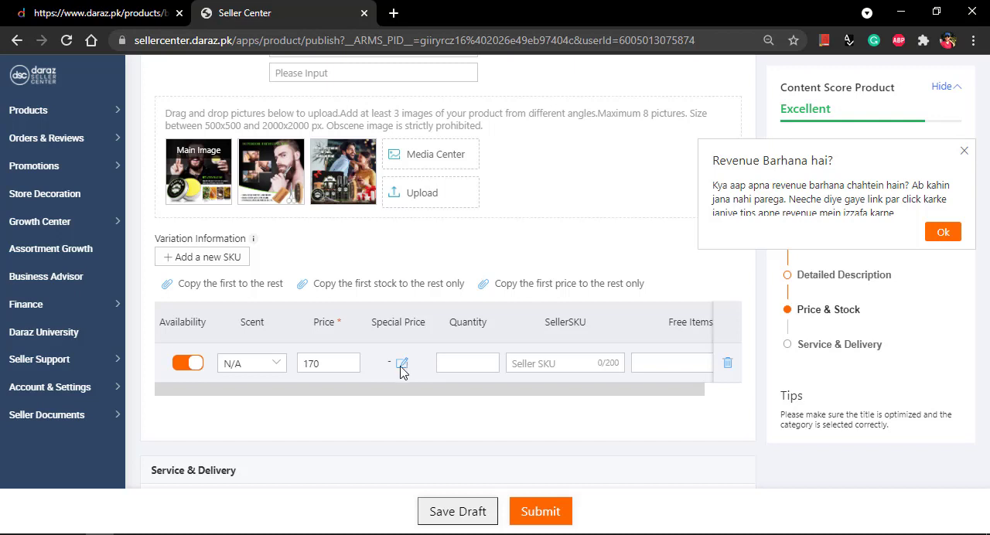
left_click(401, 362)
left_click(312, 209)
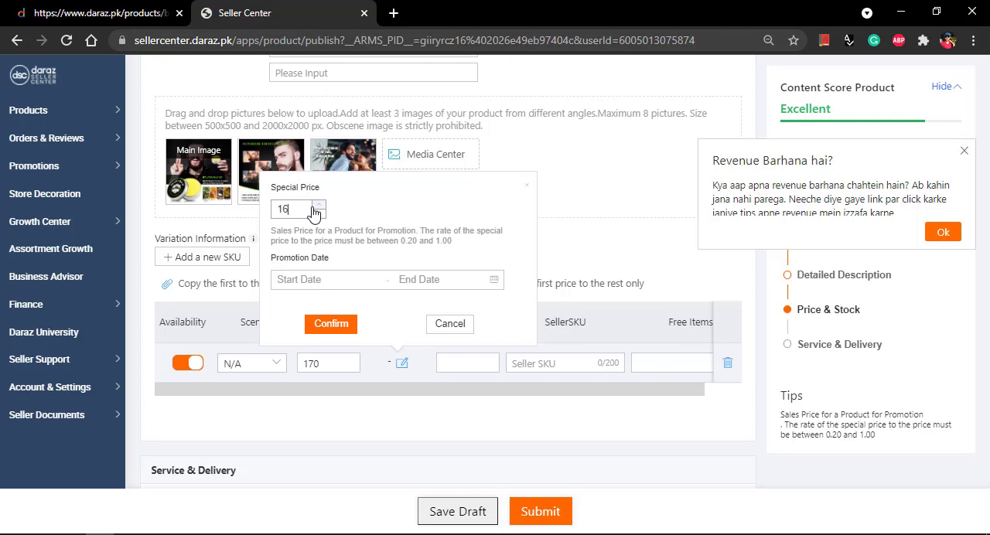
left_click(321, 280)
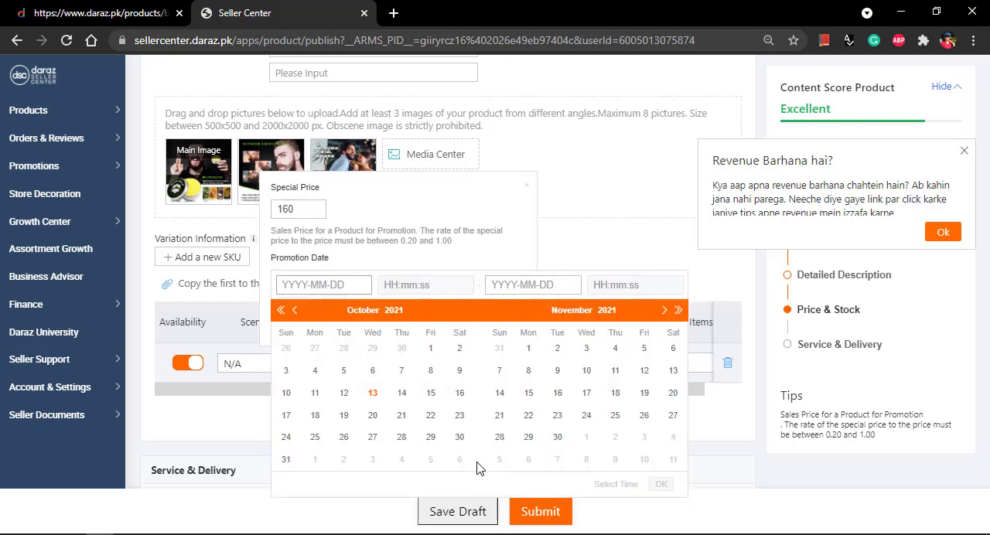
left_click(526, 190)
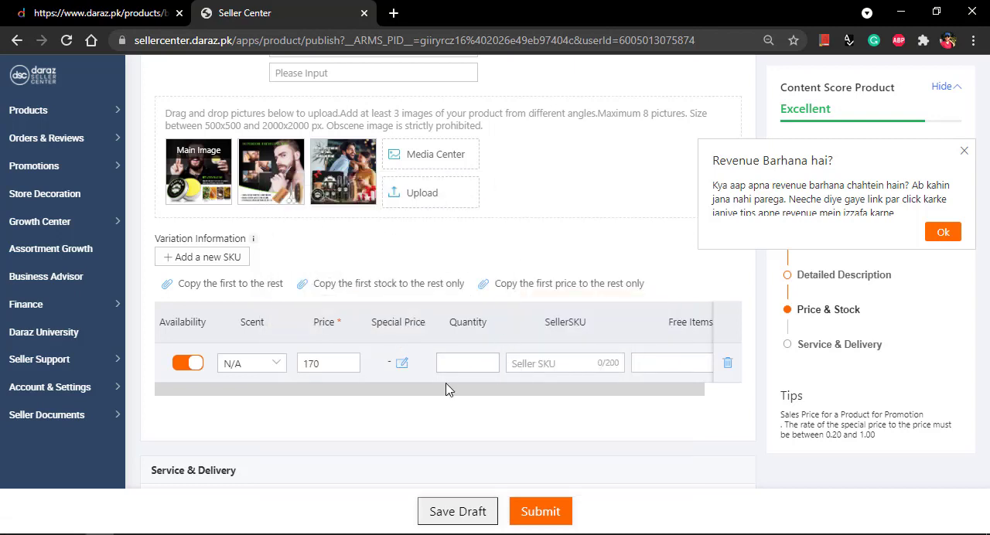
left_click_drag(331, 367, 295, 372)
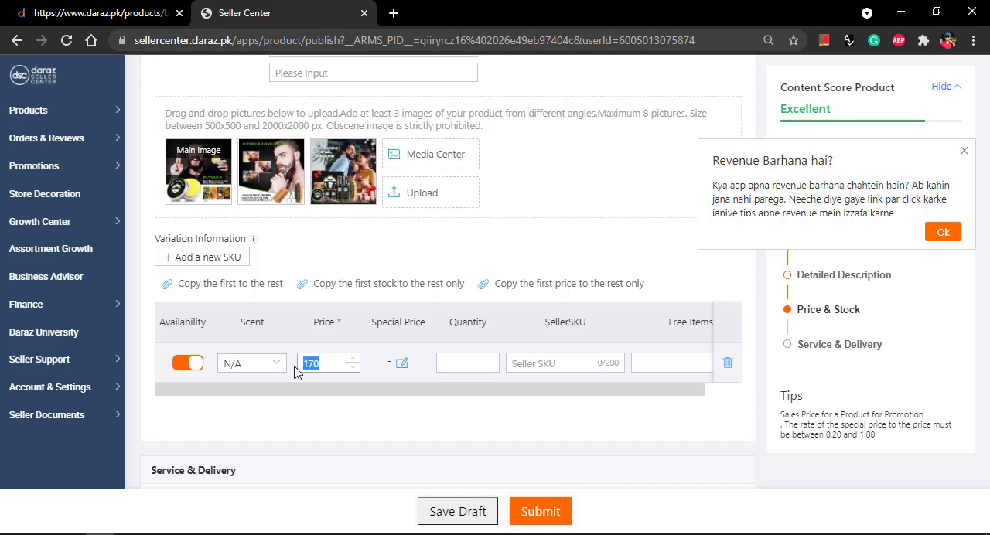
left_click(412, 344)
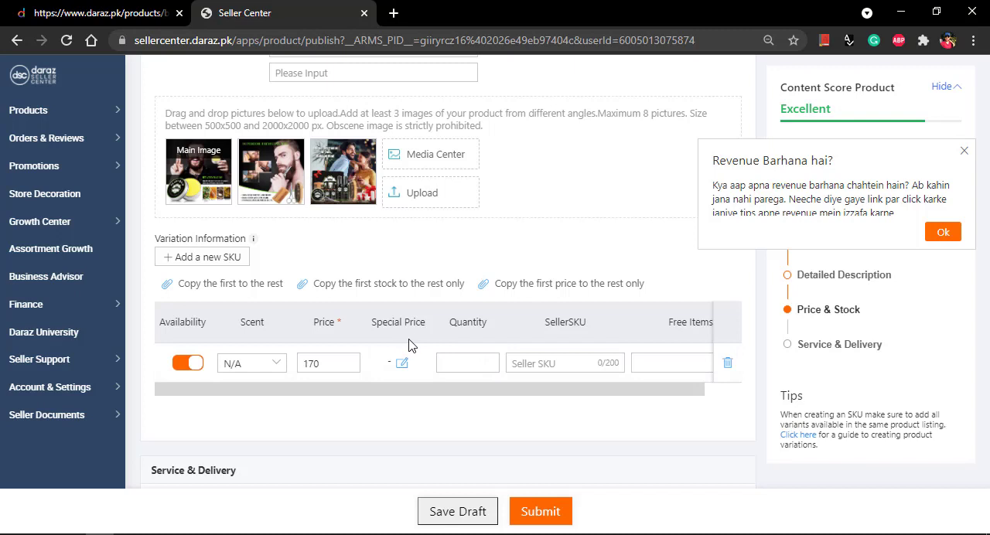
Step: Set the variation's quantity to 100 and its SellerSKU to beardoil, leaving Free Items empty
left_click(469, 363)
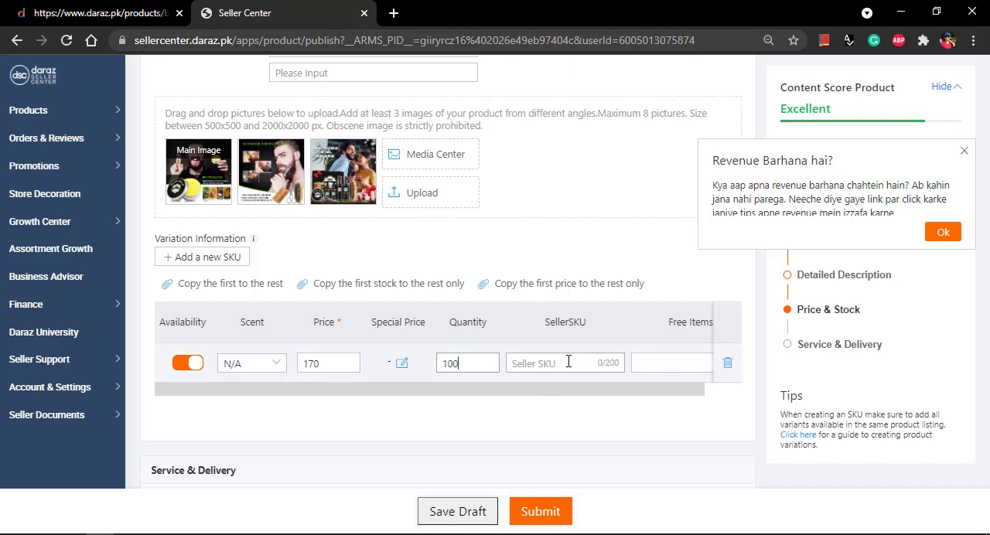
scroll(599, 329, "down", 1)
left_click(594, 310)
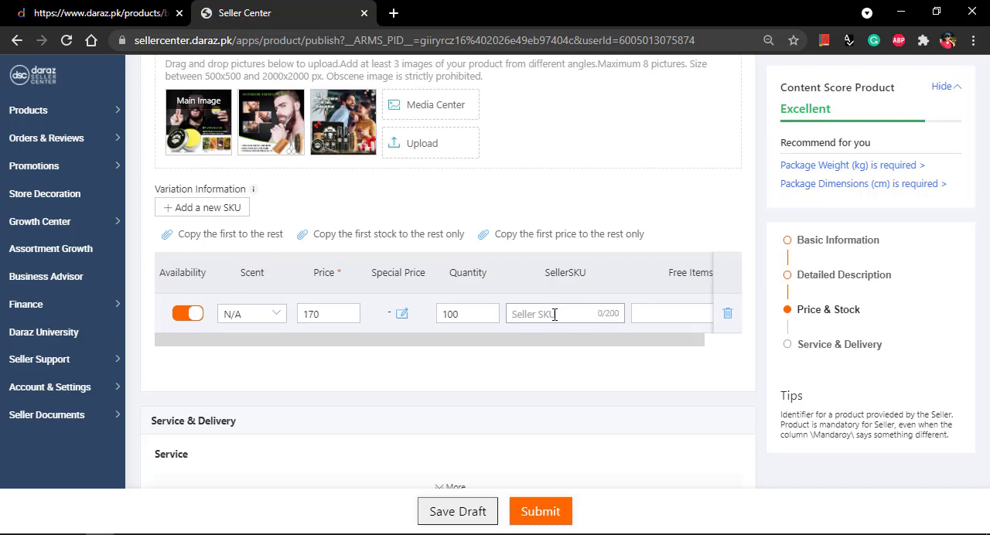
type("beardoil")
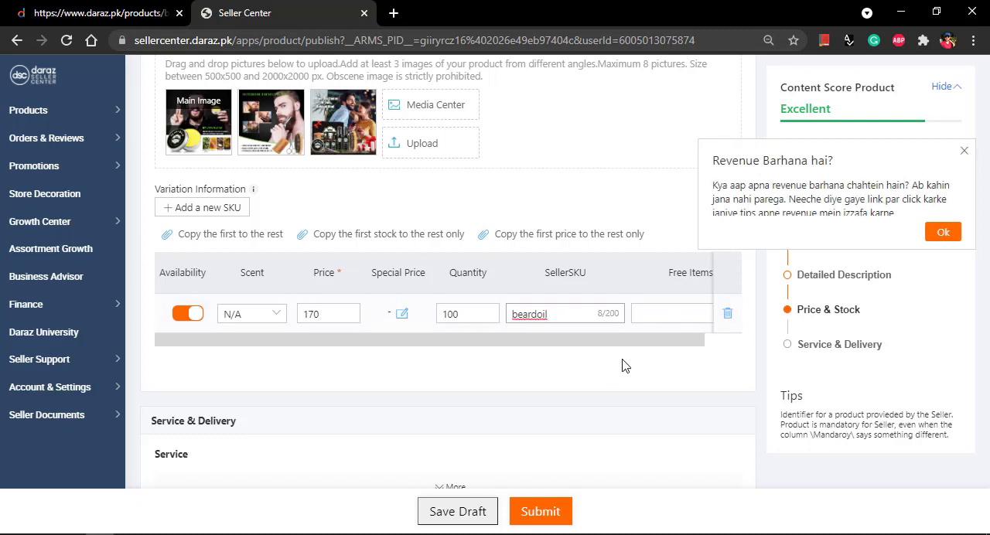
left_click_drag(632, 344, 694, 348)
left_click(677, 313)
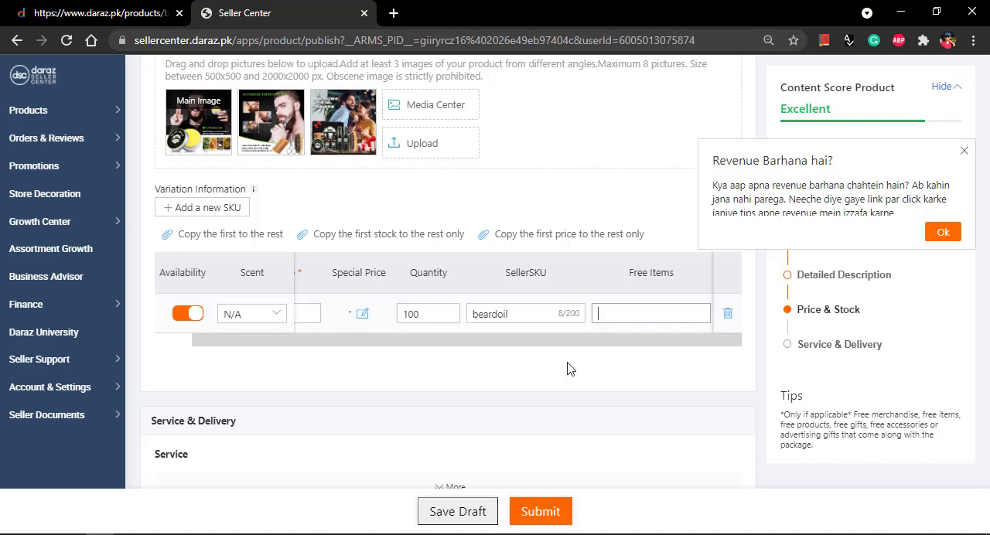
left_click_drag(559, 342, 343, 359)
Step: Expand the Service section, dismiss the revenue pop-up, and set the Warranty Type to No Warranty
scroll(430, 370, "down", 2)
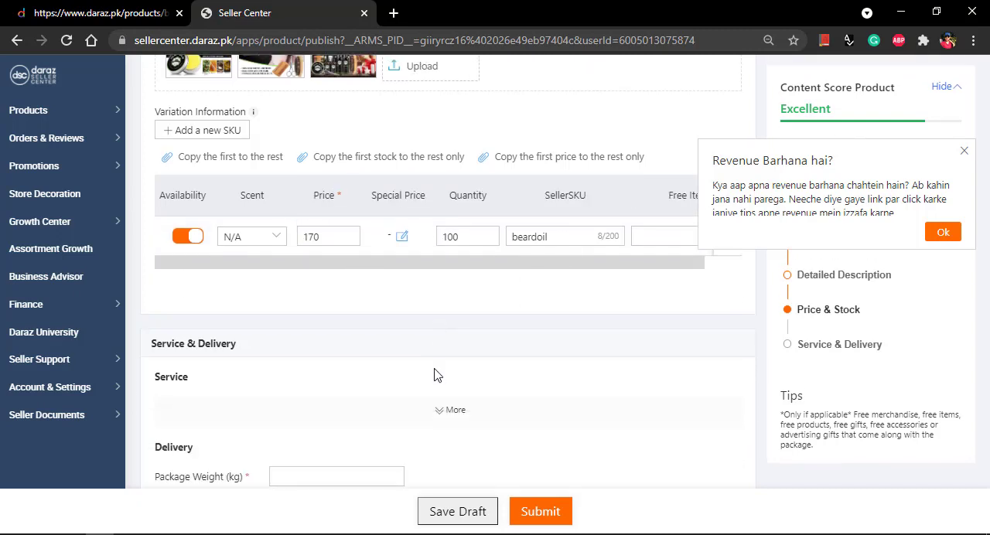
left_click(453, 409)
left_click(967, 155)
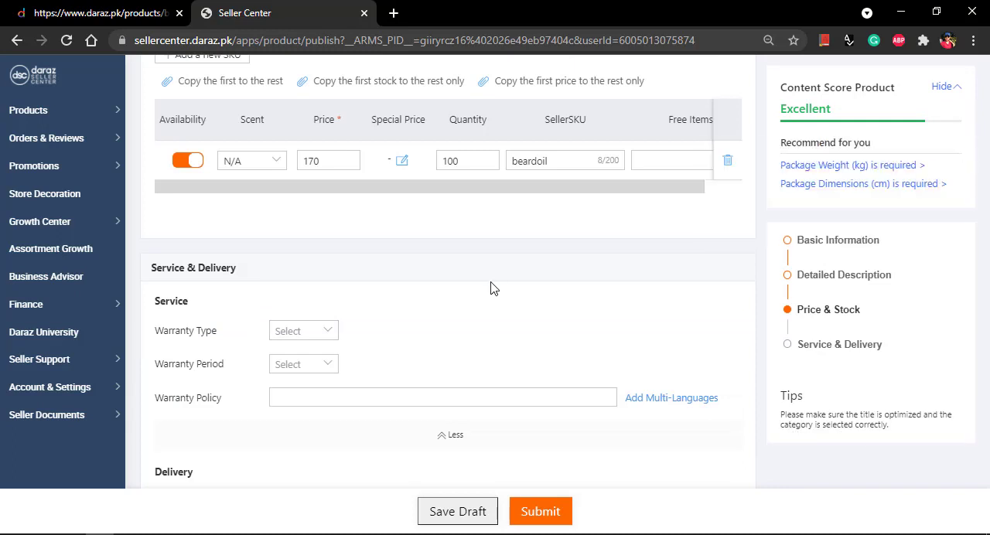
scroll(393, 245, "down", 1)
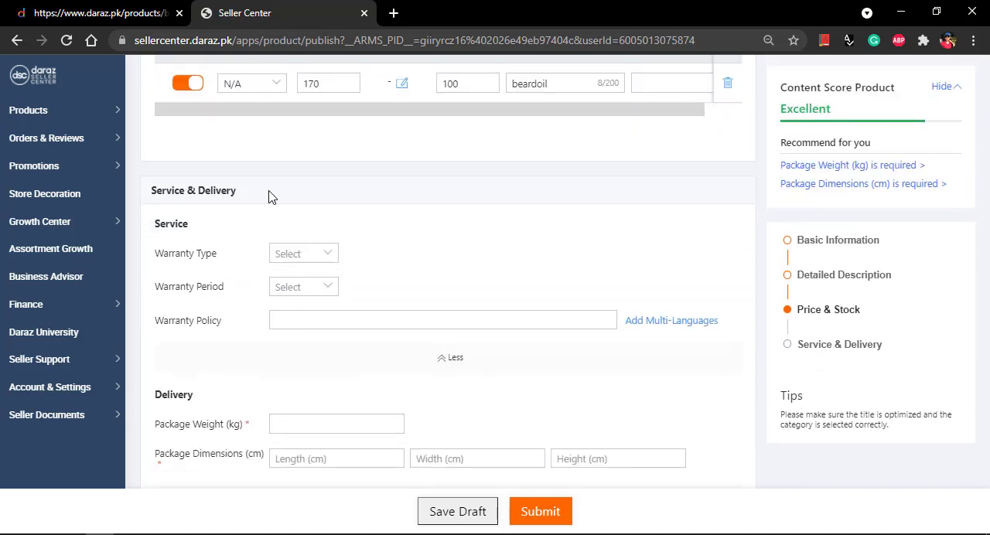
left_click_drag(267, 192, 131, 213)
scroll(257, 232, "down", 1)
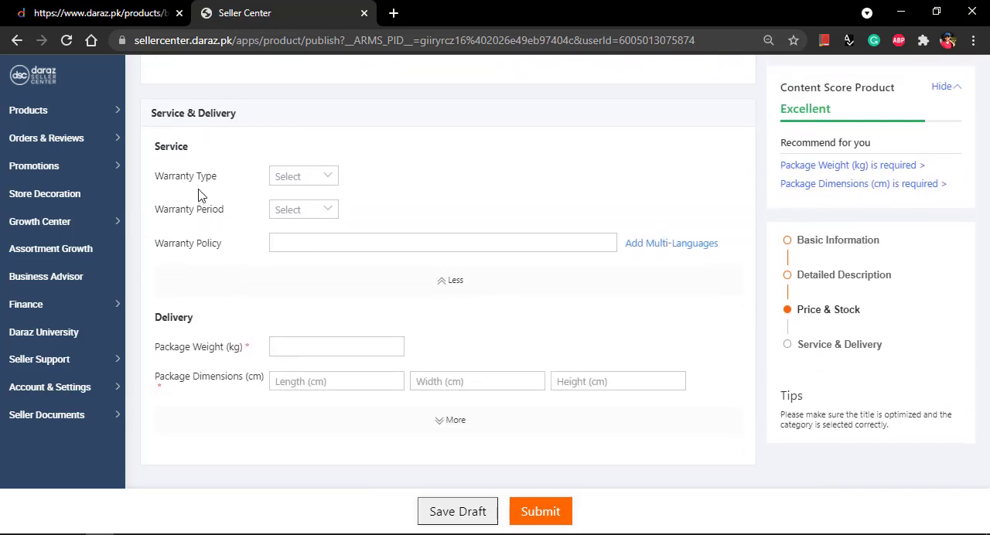
left_click(329, 181)
left_click(313, 206)
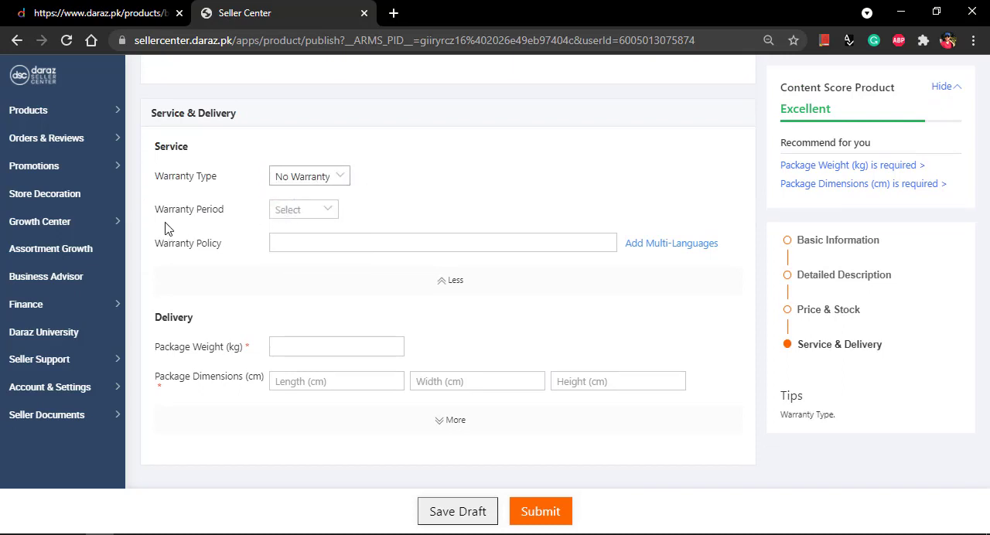
left_click(309, 210)
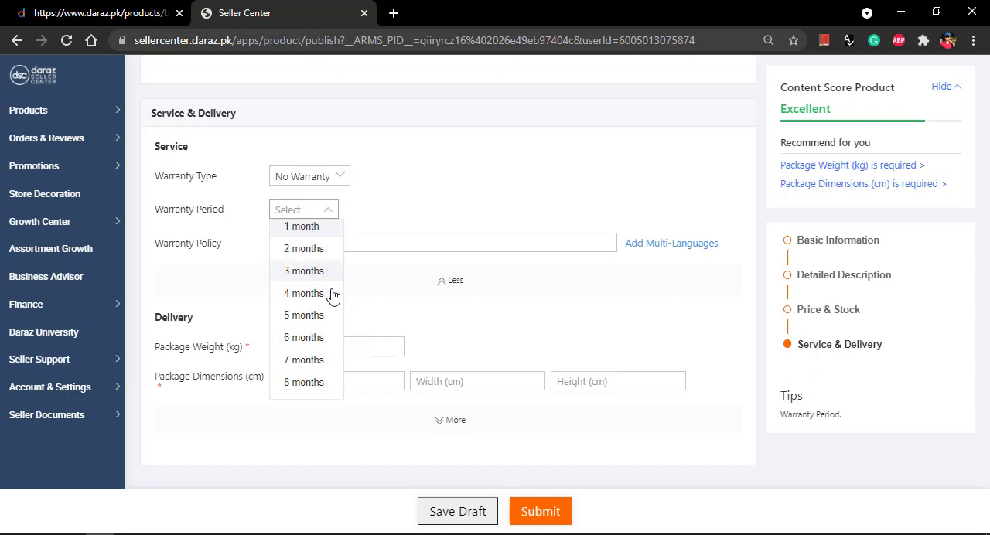
scroll(329, 306, "down", 3)
left_click(417, 186)
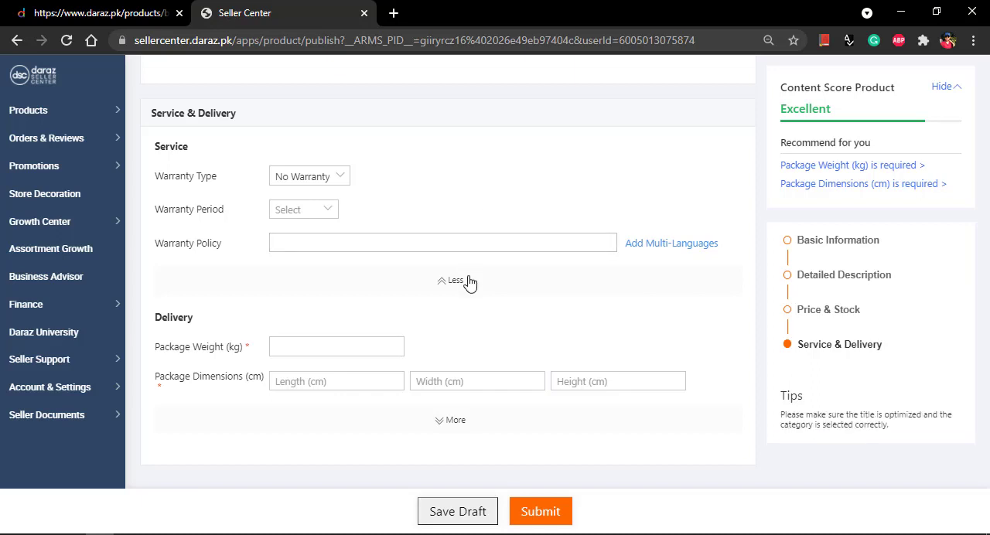
Step: Set the Package Weight to 0.12 kg in the Delivery section
scroll(424, 234, "down", 1)
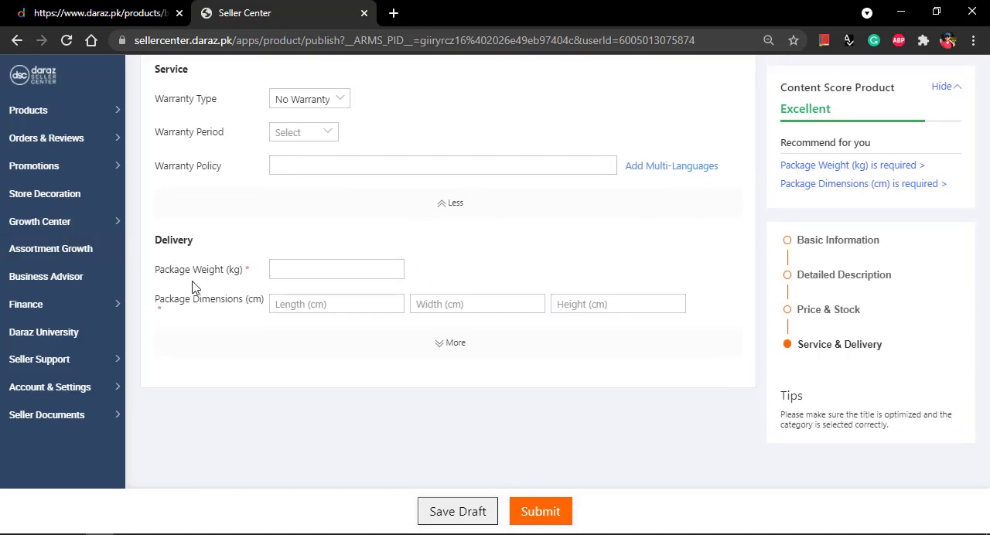
left_click(314, 271)
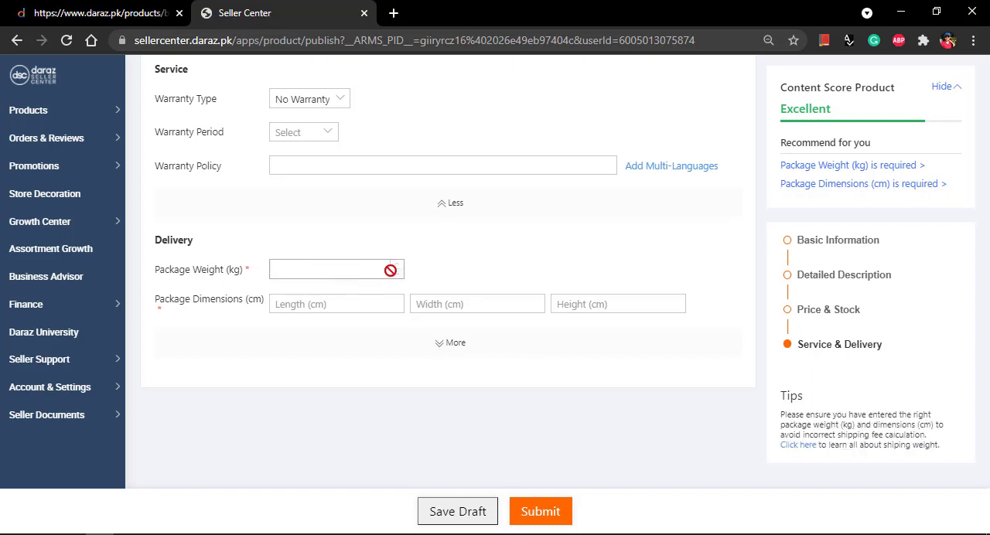
type(".03")
left_click(396, 266)
left_click(396, 267)
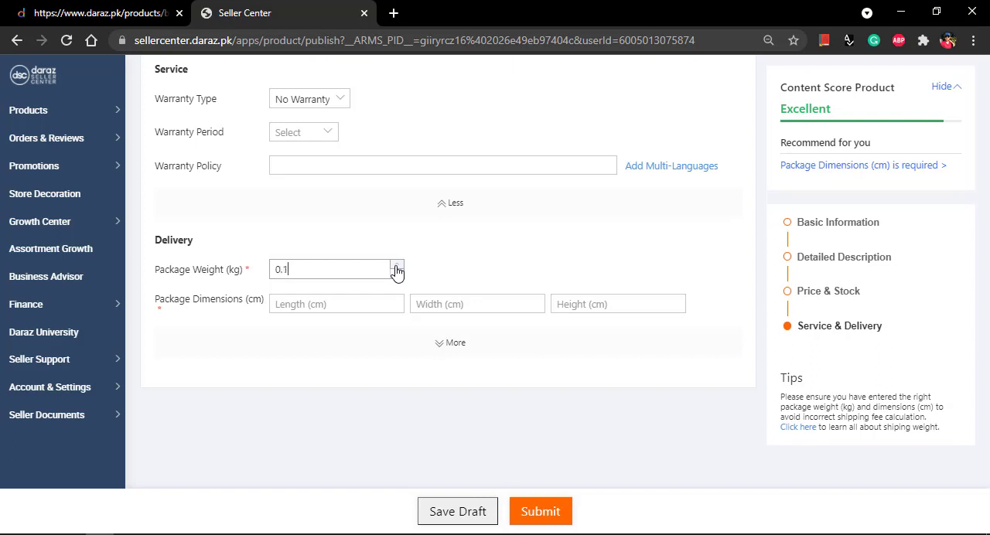
left_click(396, 267)
Step: Set the Package Dimensions to 28 cm length, 25 cm width and 28 cm height
left_click(322, 304)
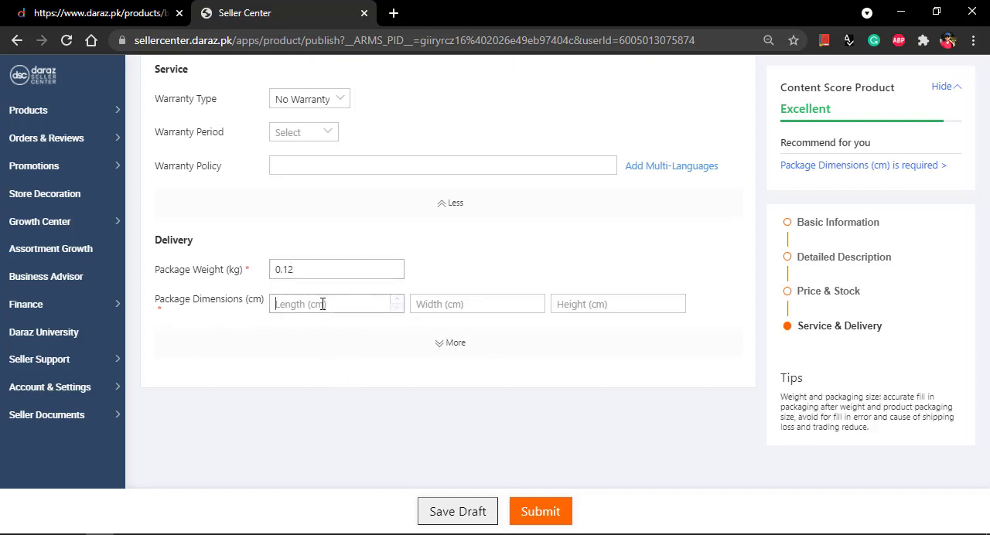
type("28")
left_click(440, 303)
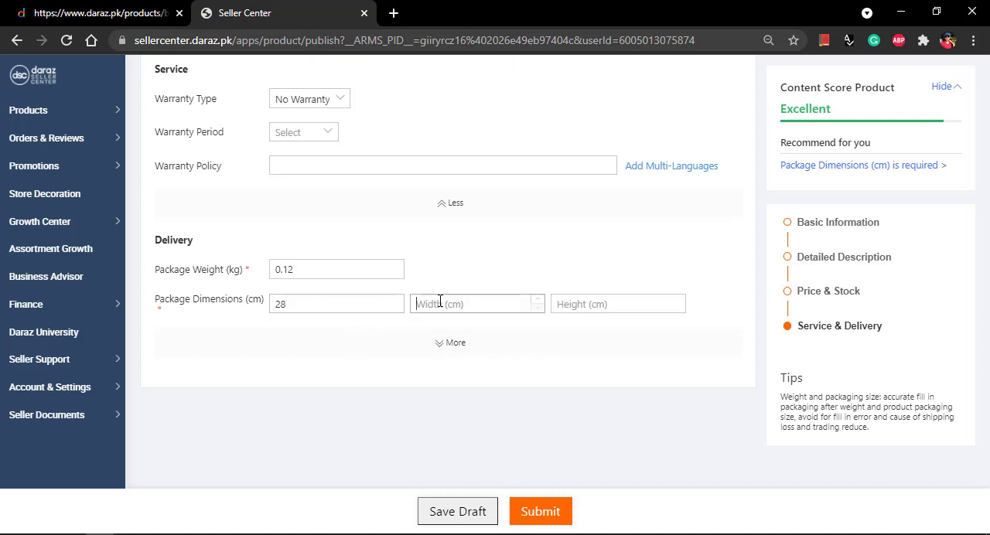
type("25")
left_click(574, 304)
type("2")
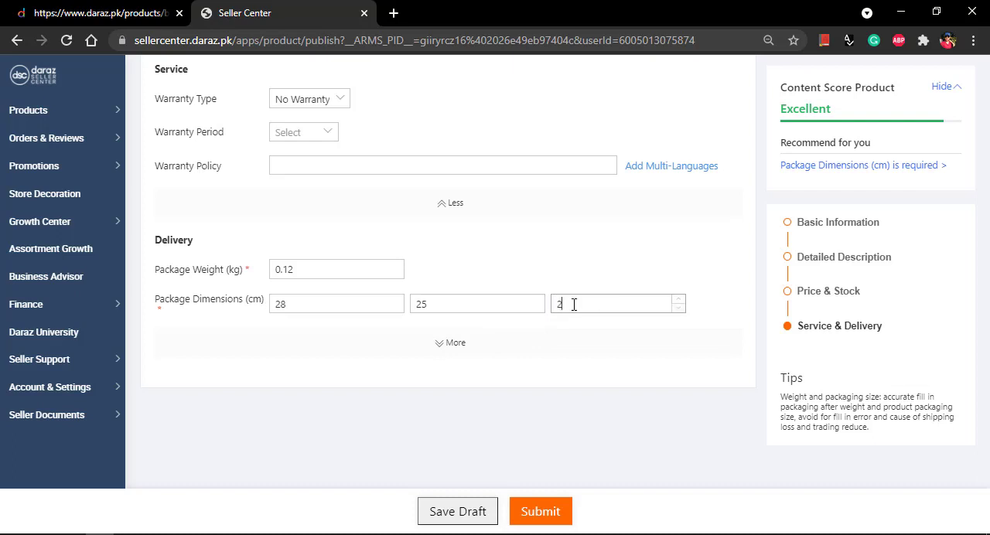
Step: Expand the Delivery section, mark Dangerous Goods as None, and submit the product for publishing
left_click(453, 343)
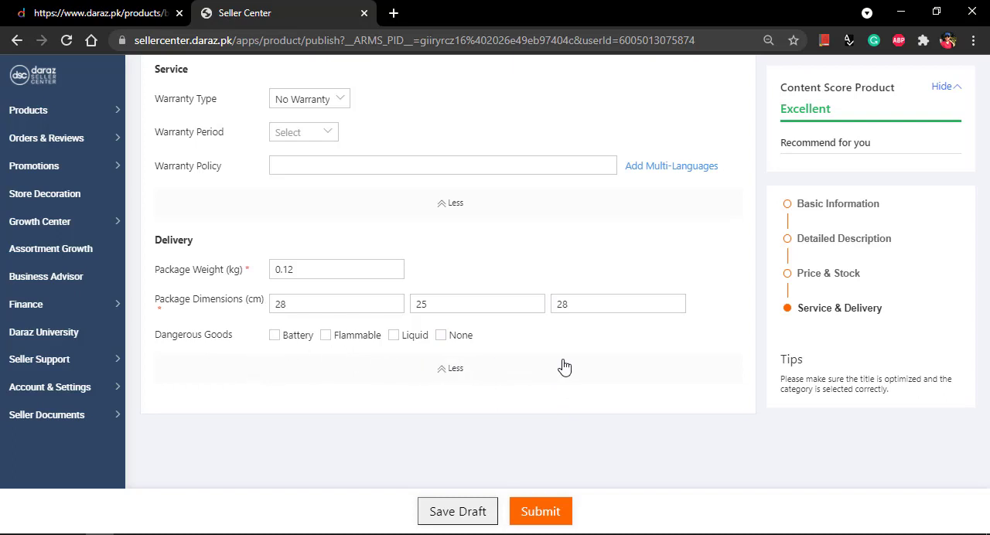
scroll(572, 369, "down", 1)
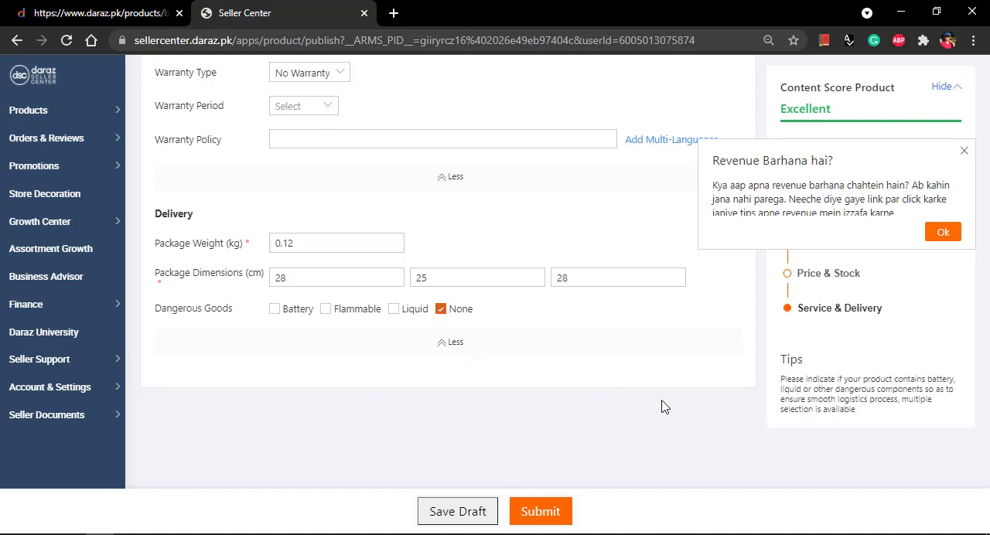
left_click(562, 514)
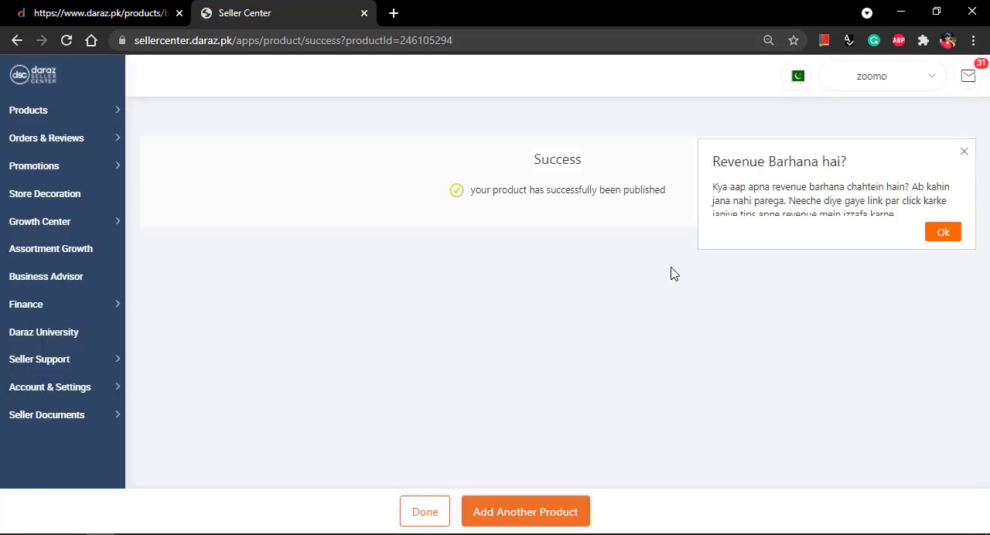
left_click(964, 152)
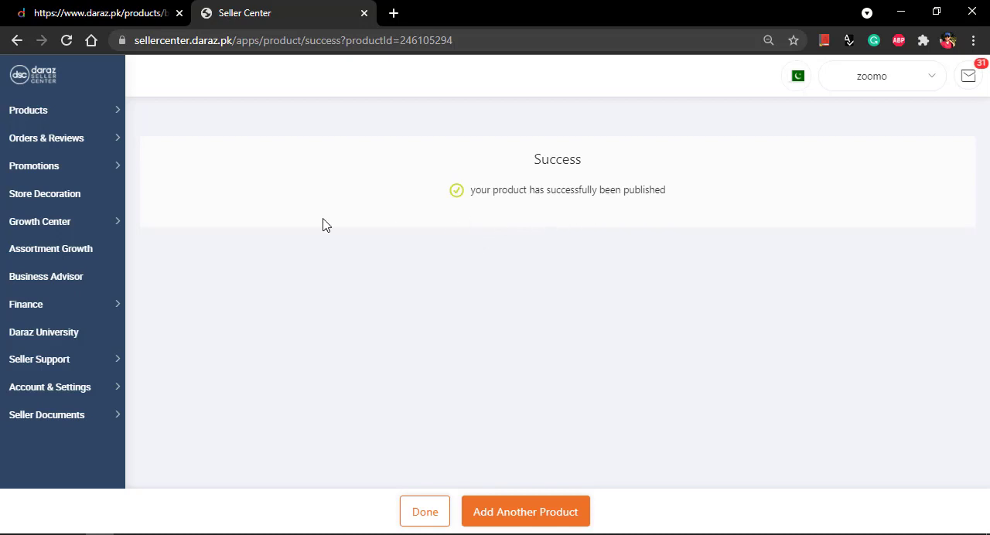
Step: Open the Manage products page, dismiss the revenue pop-up, and list all products regardless of status
mouse_move(62, 119)
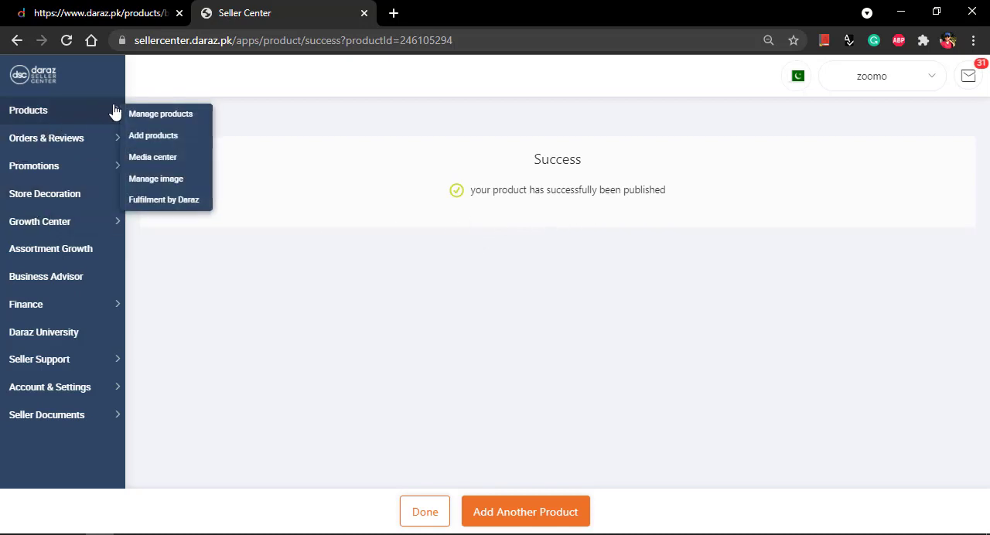
left_click(175, 116)
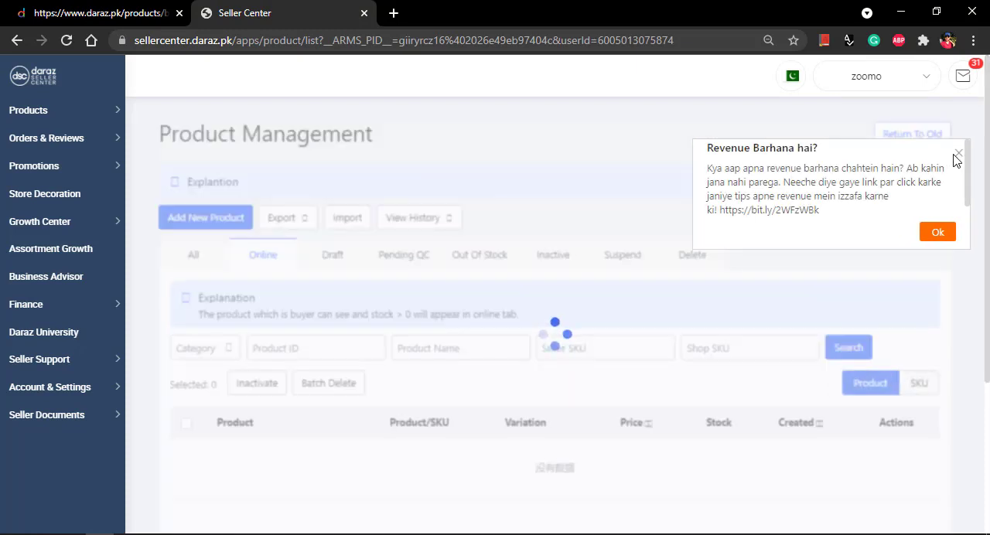
left_click(959, 154)
scroll(734, 317, "down", 3)
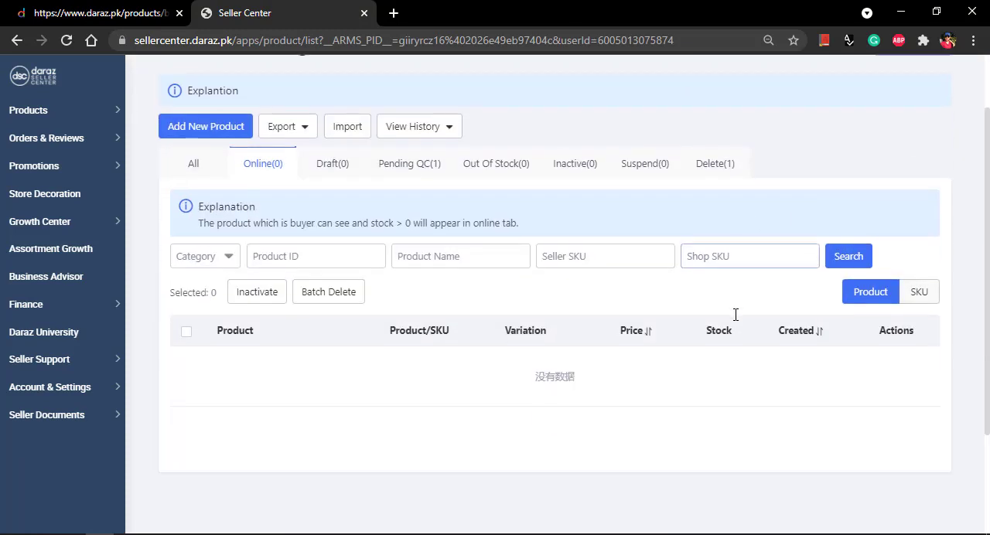
scroll(729, 290, "down", 3)
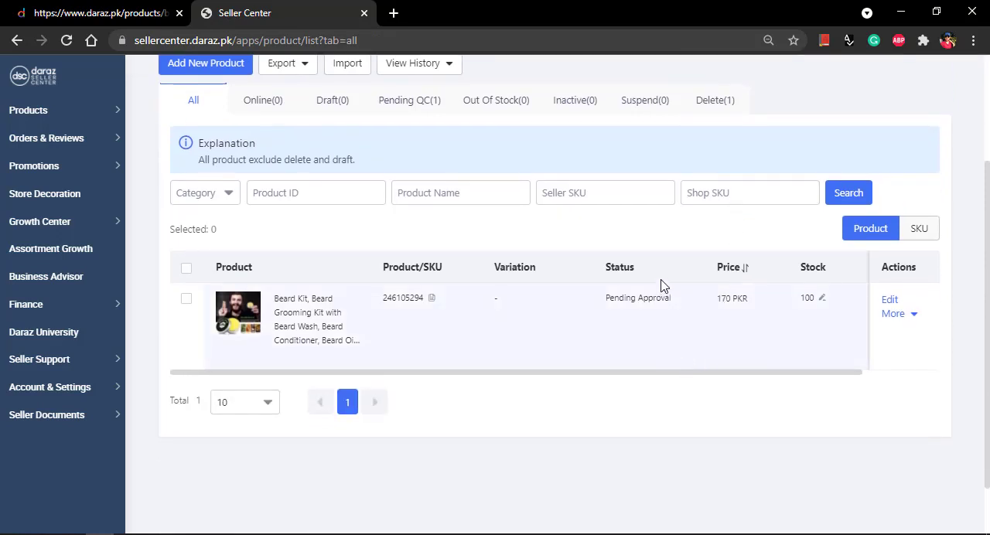
Step: Examine the beard kit listing's status and available actions in the product list, dismissing the notification pop-ups
left_click_drag(635, 267, 601, 267)
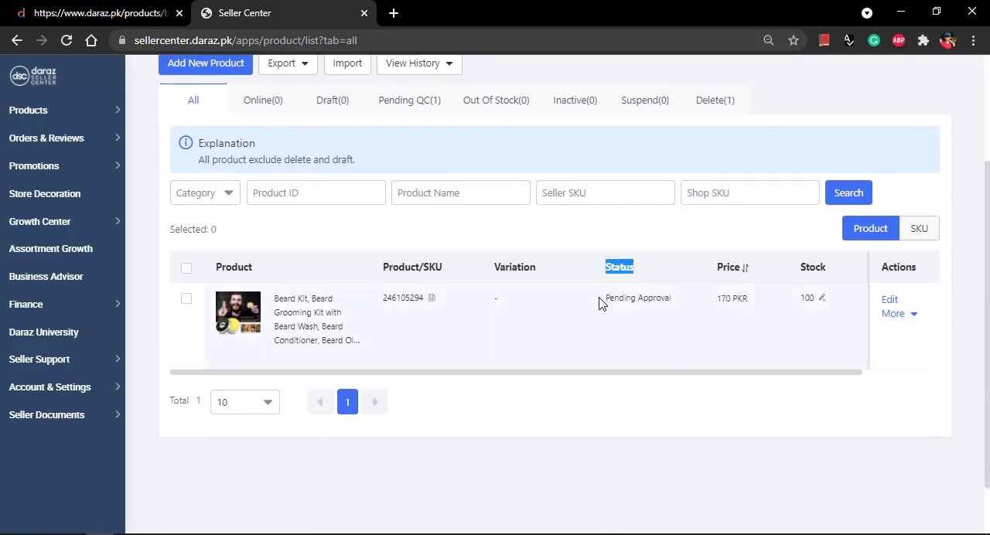
left_click_drag(599, 301, 676, 312)
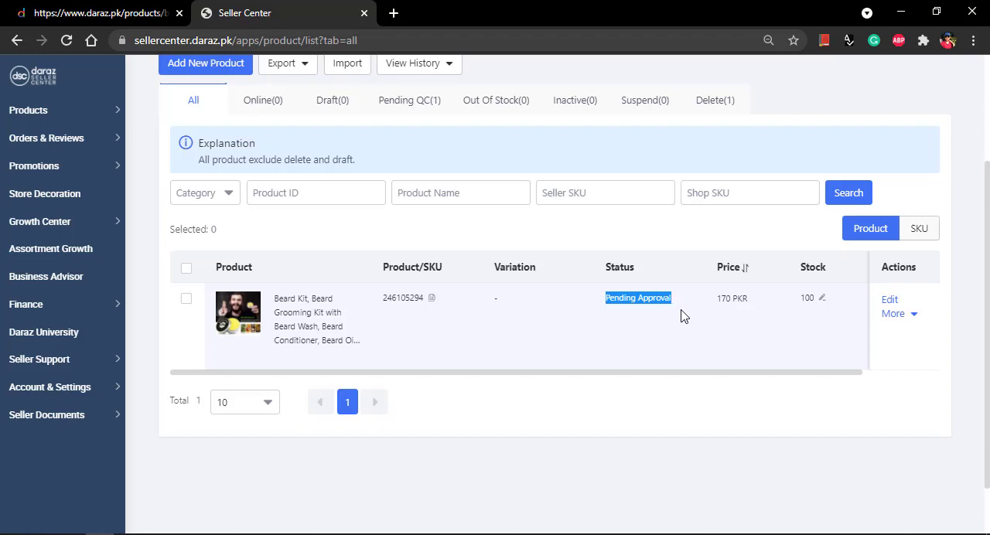
left_click(654, 350)
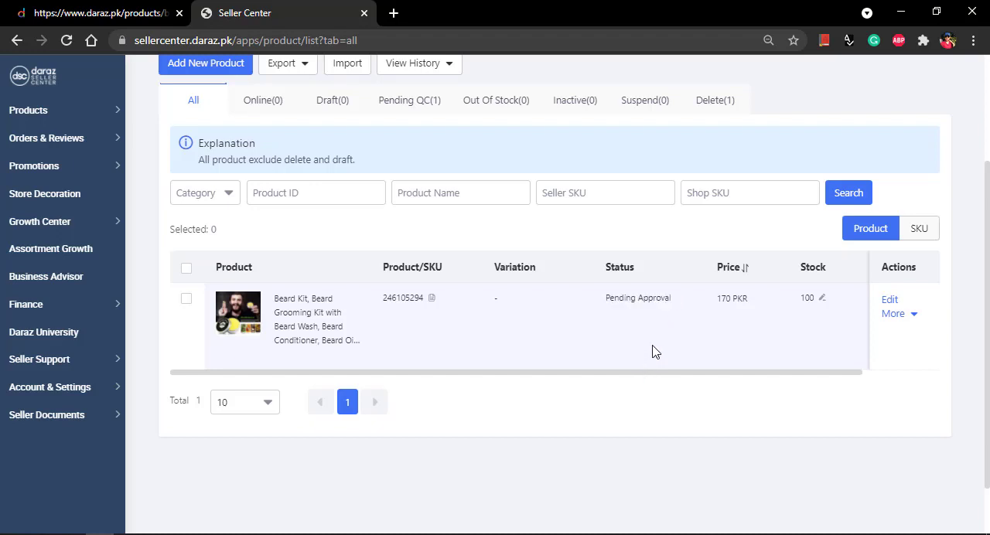
scroll(770, 371, "up", 1)
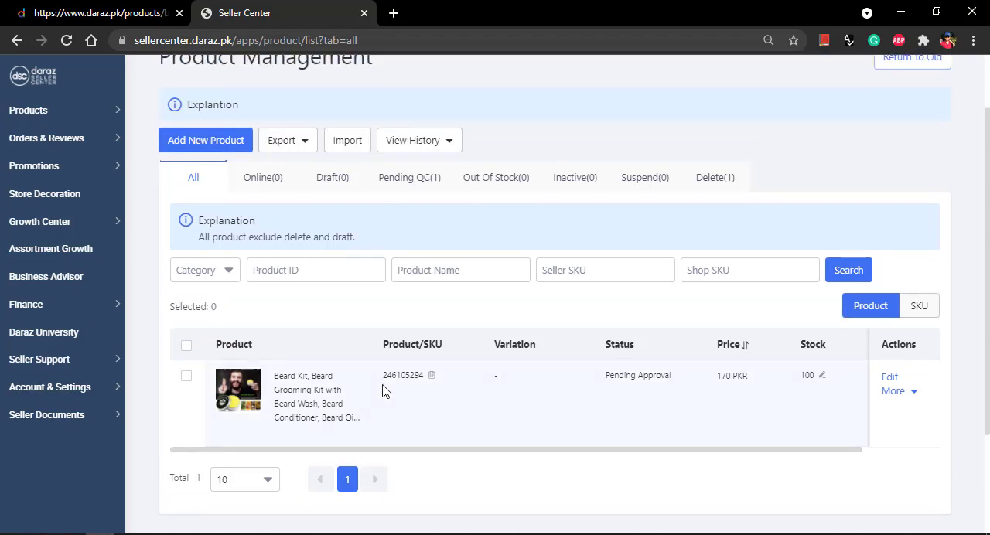
scroll(678, 436, "down", 1)
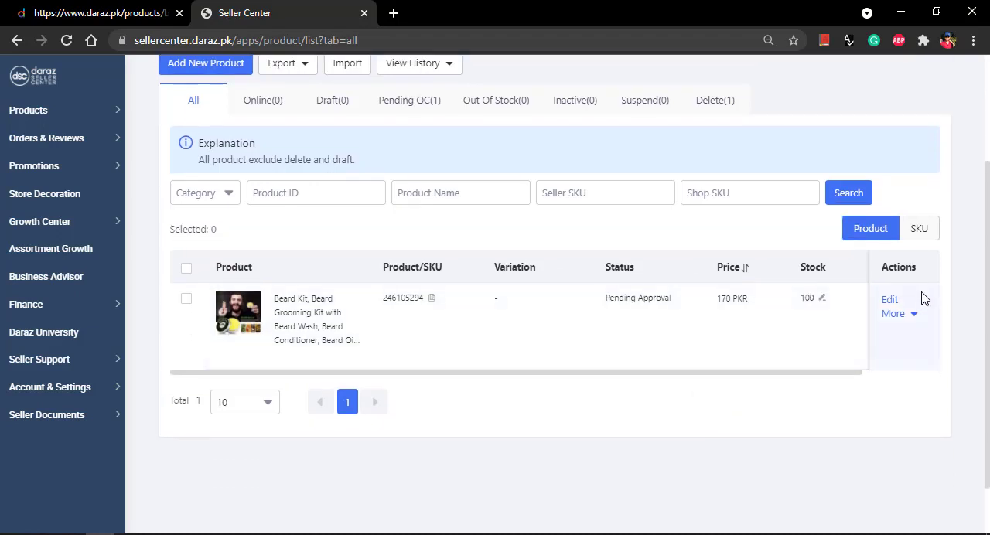
left_click_drag(915, 302, 854, 305)
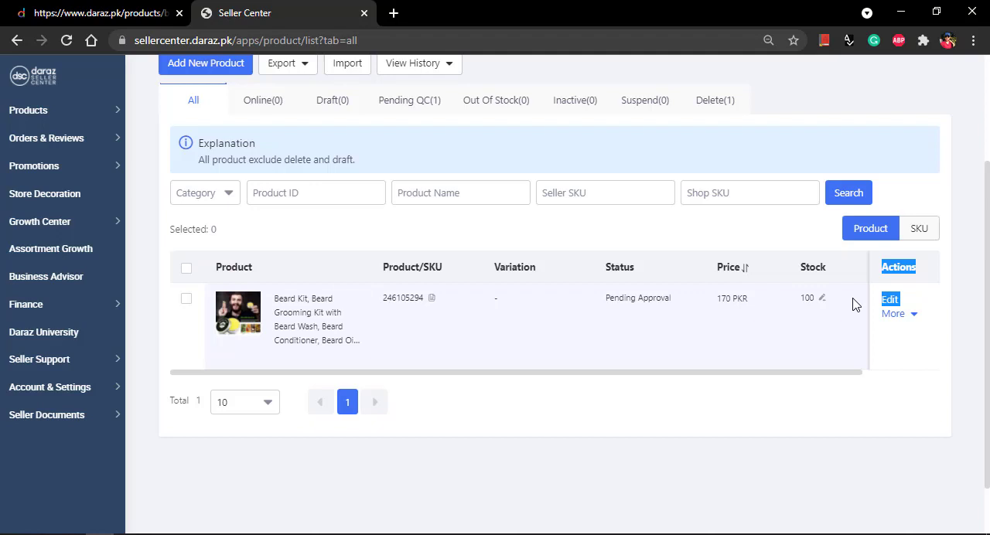
left_click(910, 317)
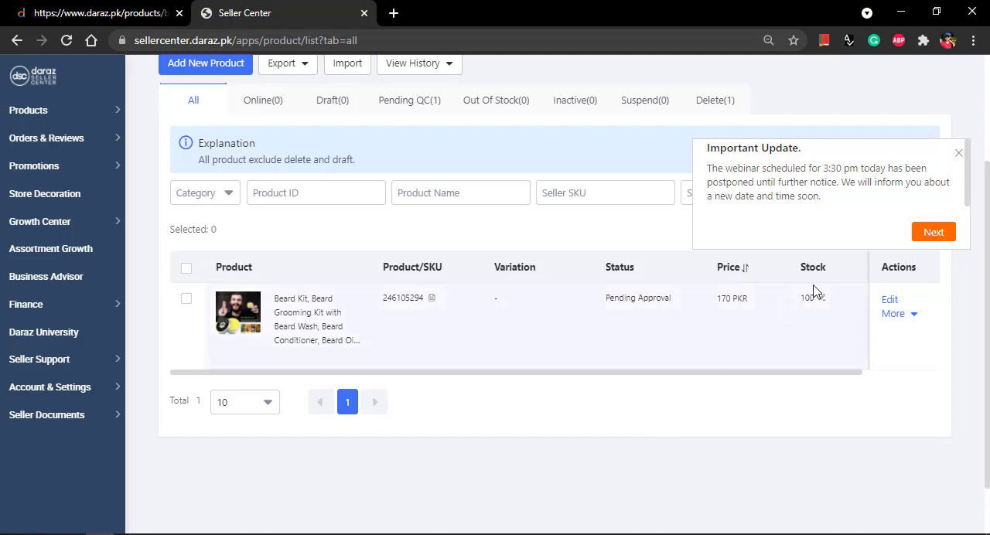
left_click(942, 233)
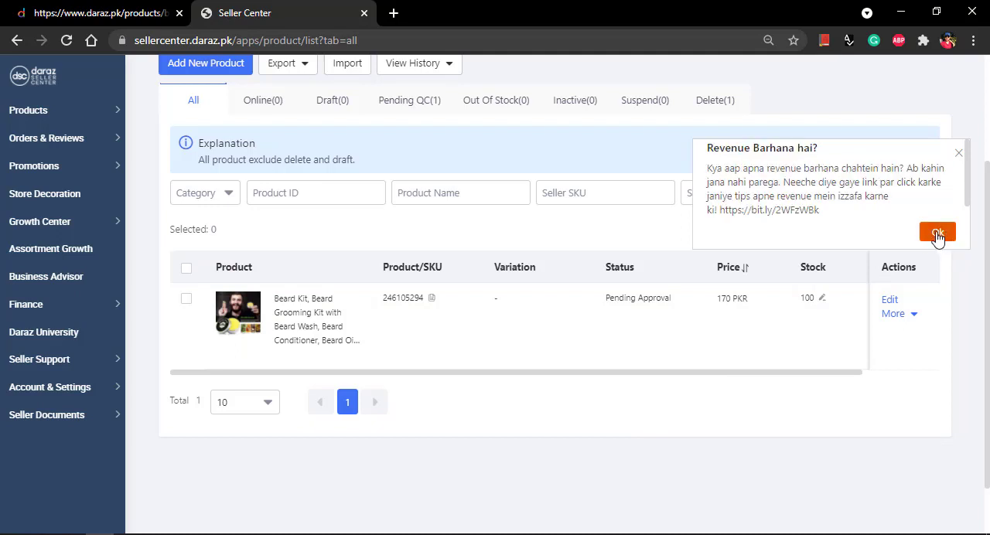
left_click(939, 234)
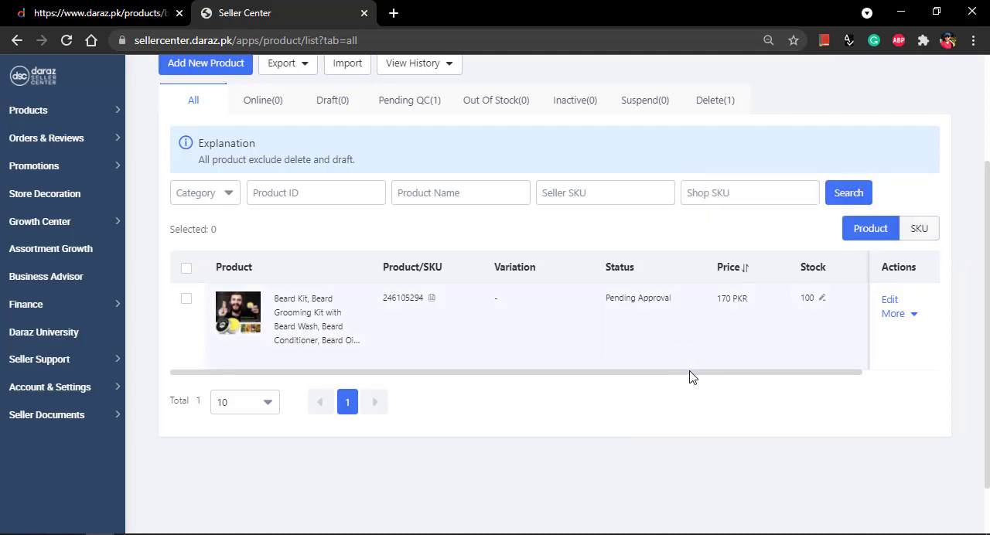